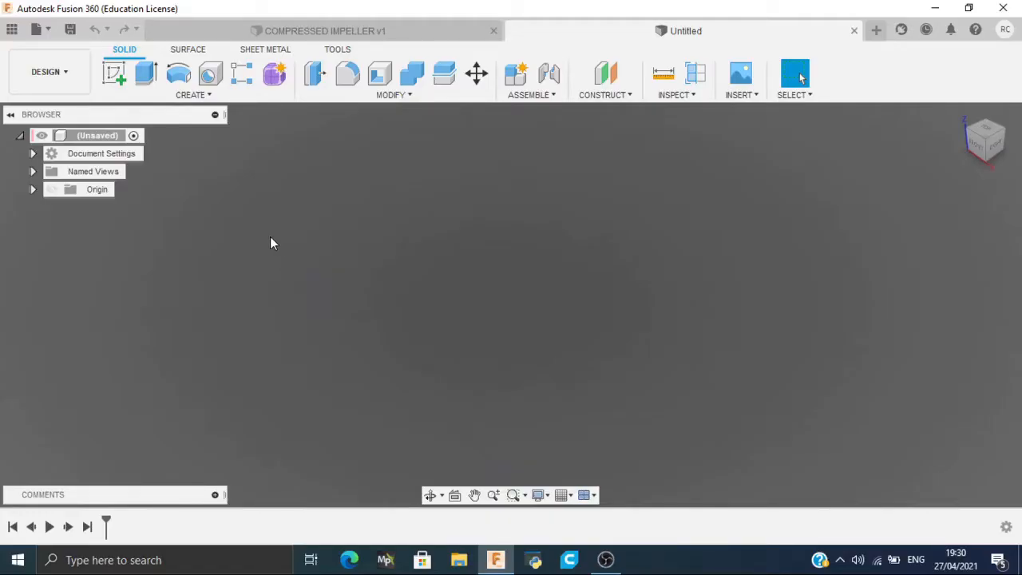
# Step: Sketch a 76 mm diameter circle centred on the origin on the horizontal ground plane
pyautogui.click(118, 78)
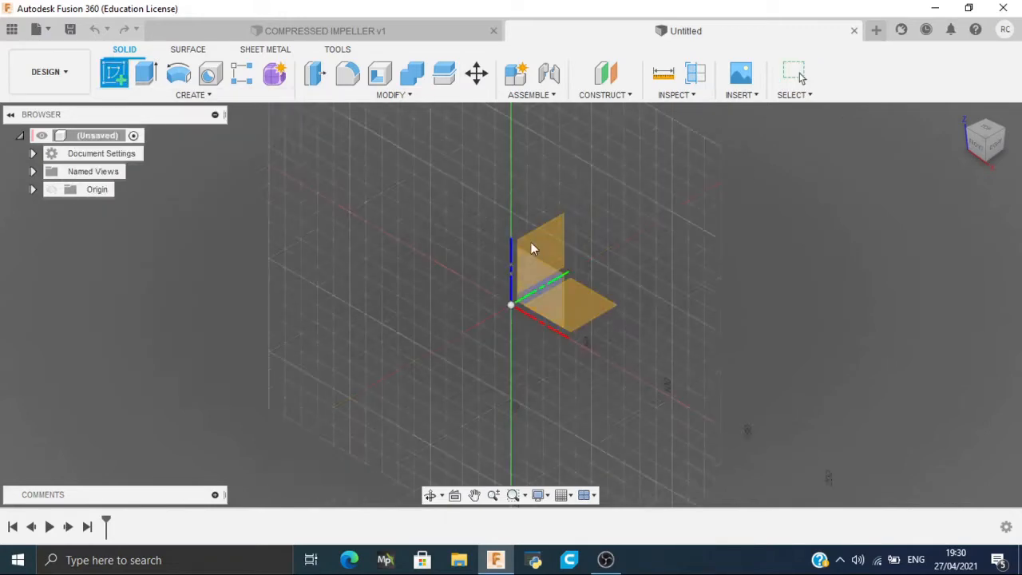
pyautogui.click(585, 305)
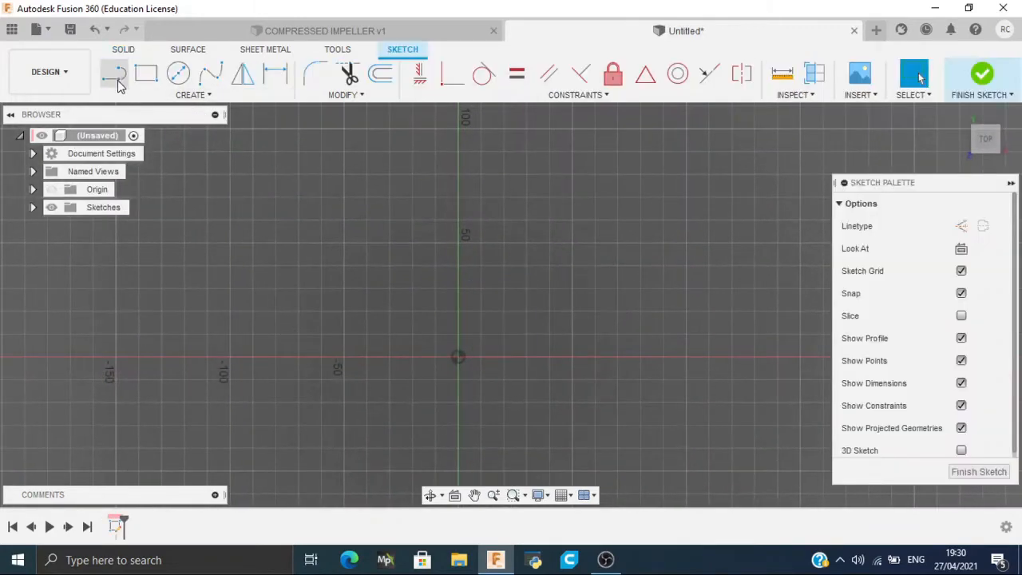
pyautogui.click(189, 73)
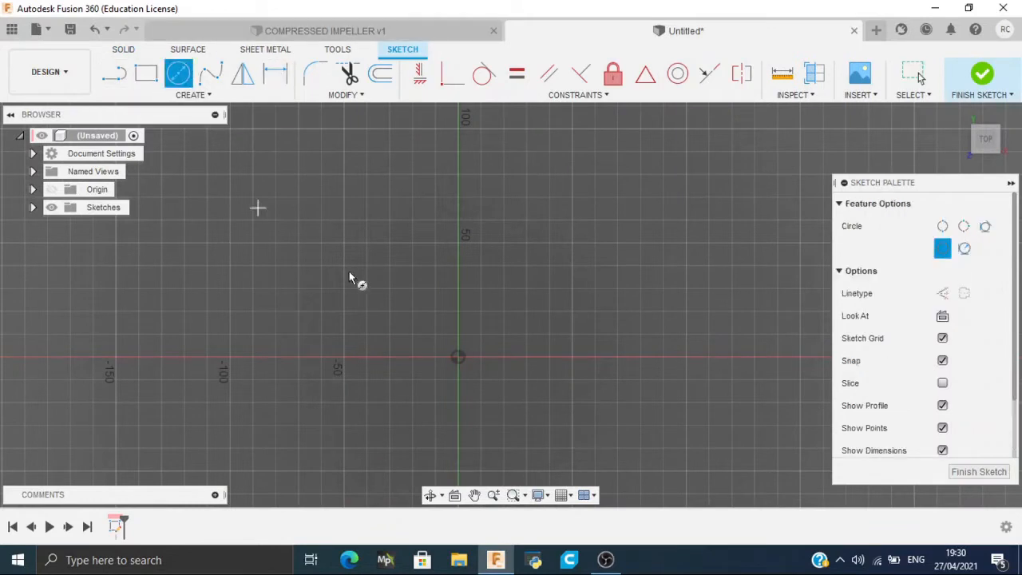
pyautogui.click(458, 357)
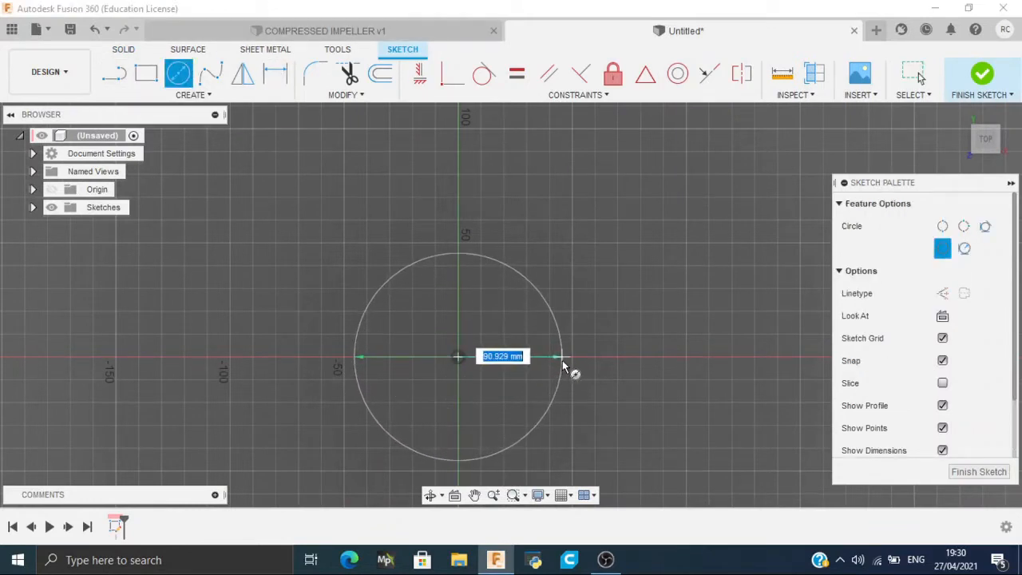
pyautogui.write('76')
pyautogui.press('Return')
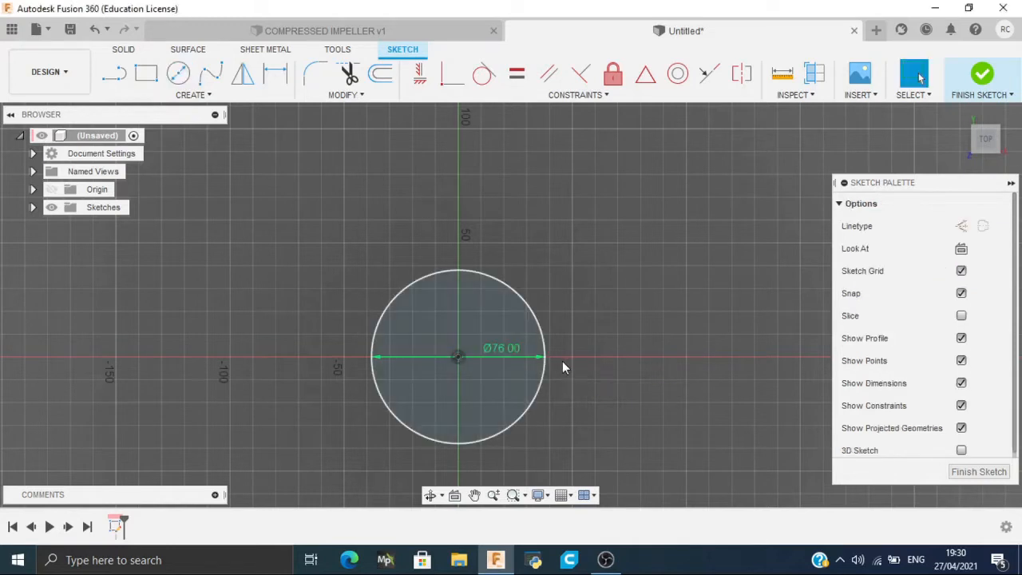
# Step: Extrude the circle 10 mm upward as a new body to form the base disc
pyautogui.press('e')
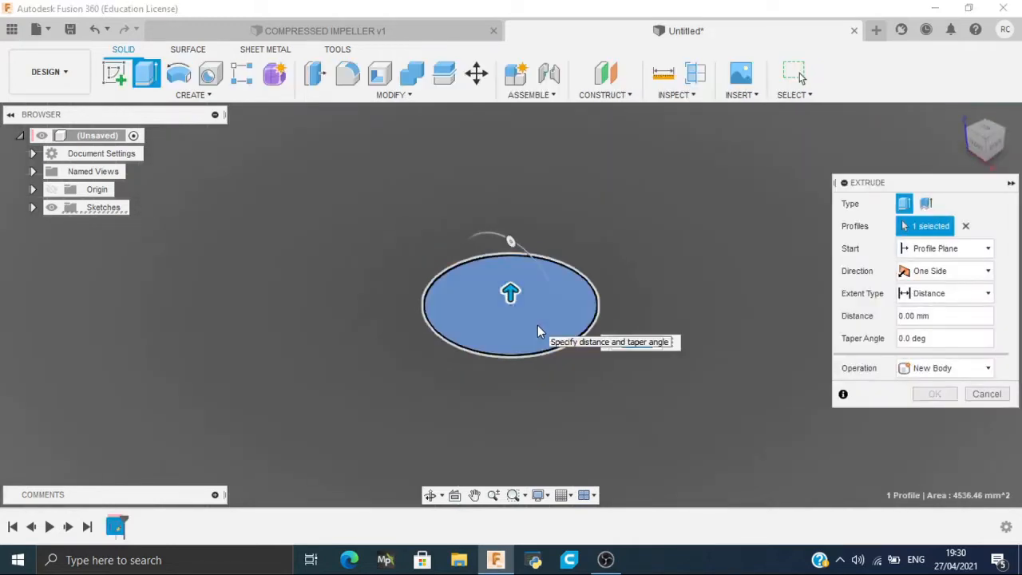
pyautogui.write('10')
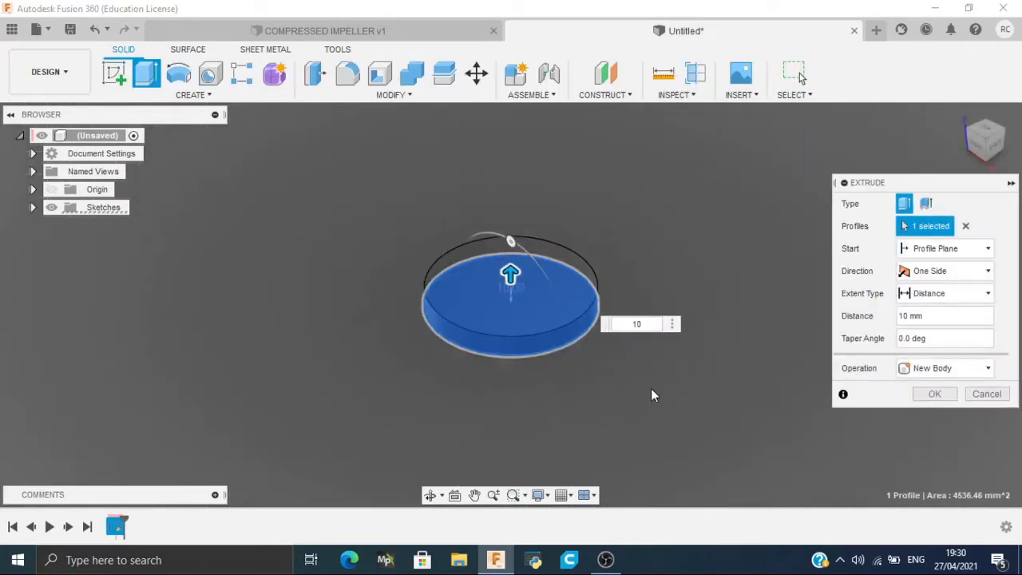
pyautogui.click(936, 394)
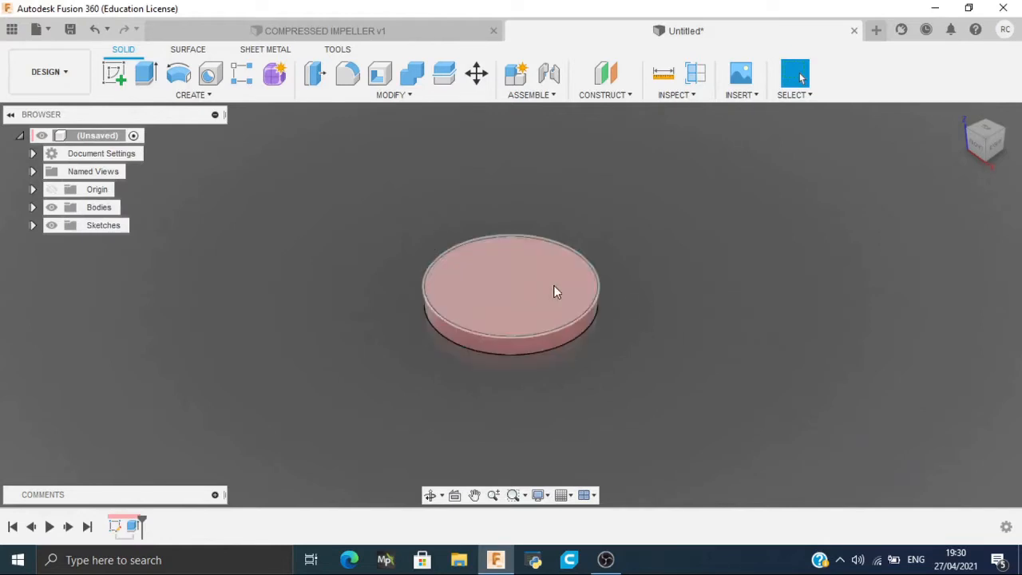
# Step: Sketch an 18 mm diameter circle at the centre of the disc's upper face
pyautogui.click(530, 285)
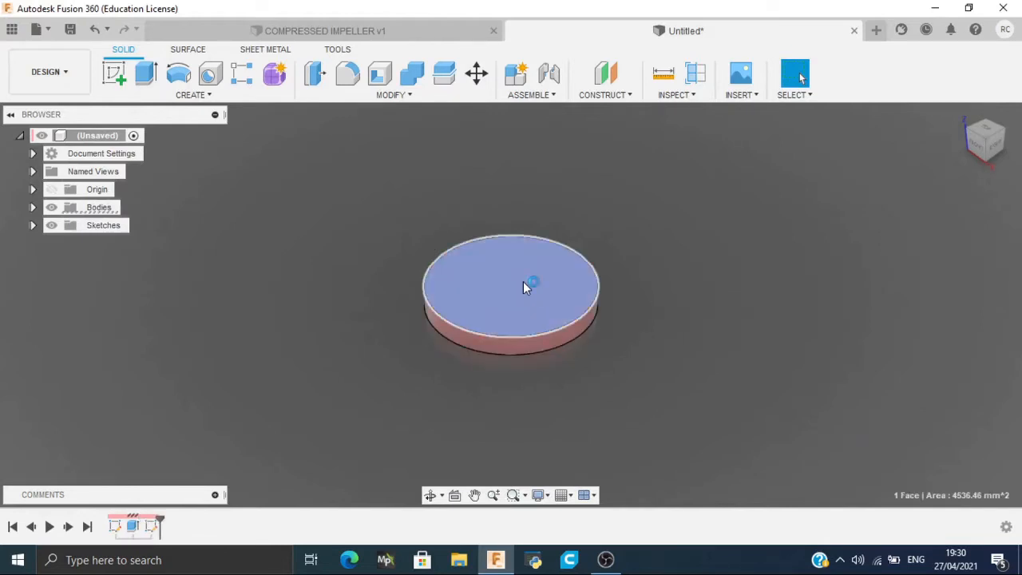
pyautogui.press('c')
pyautogui.click(507, 321)
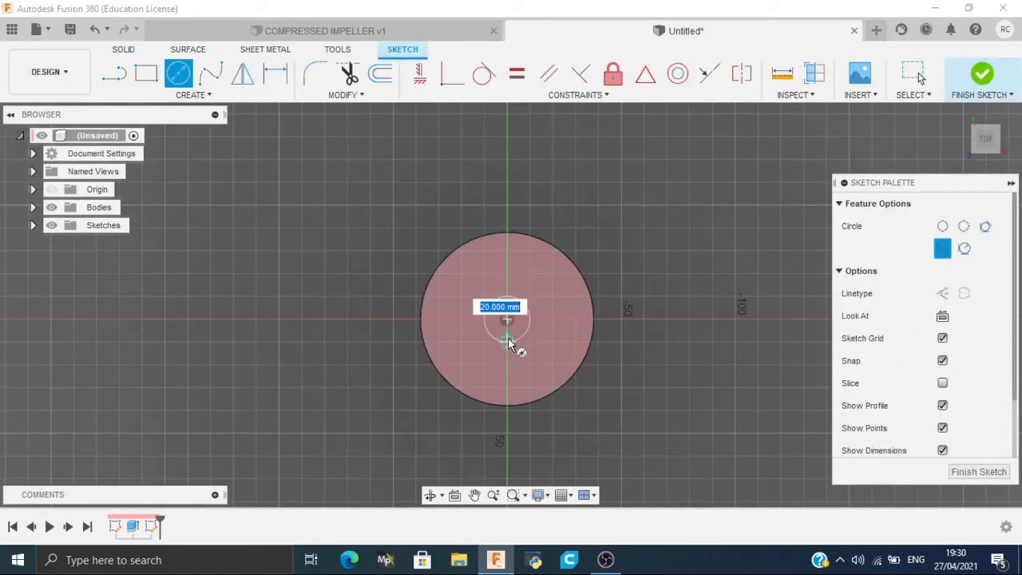
pyautogui.press('Tab')
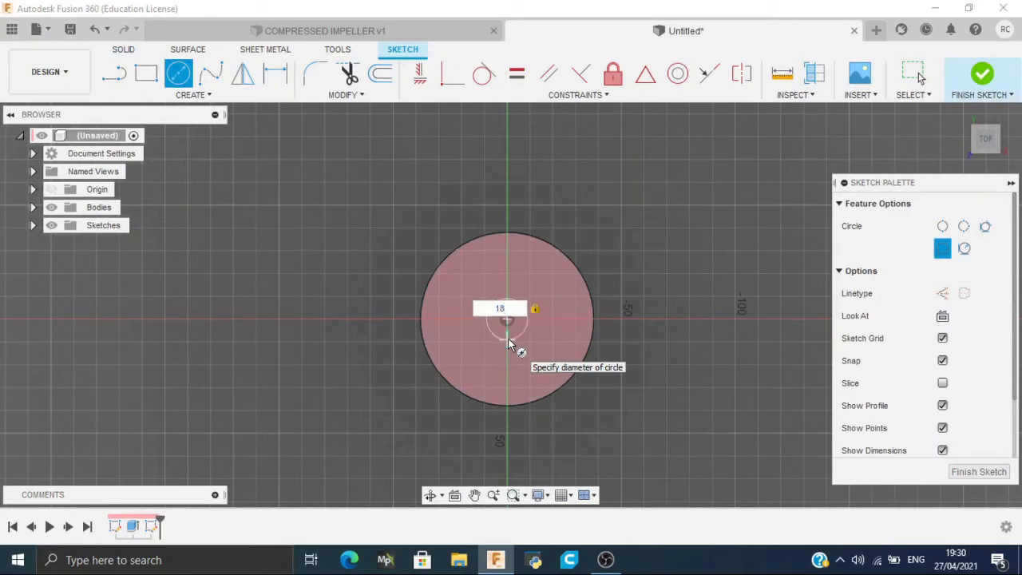
pyautogui.press('Return')
pyautogui.press('Escape')
# Step: Extrude the small circle 30 mm upward and join it to the disc as a central hub
pyautogui.press('e')
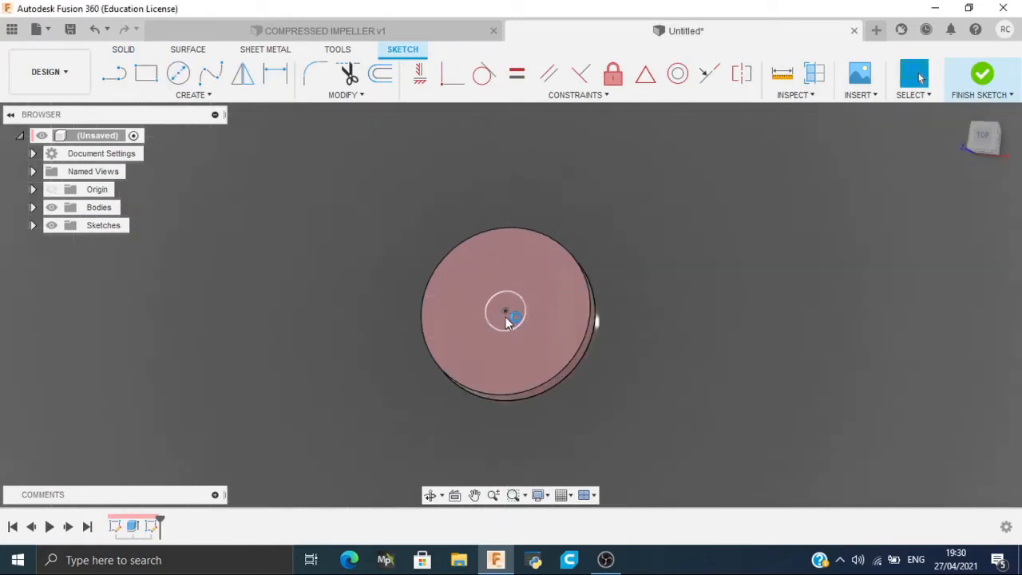
pyautogui.write('30')
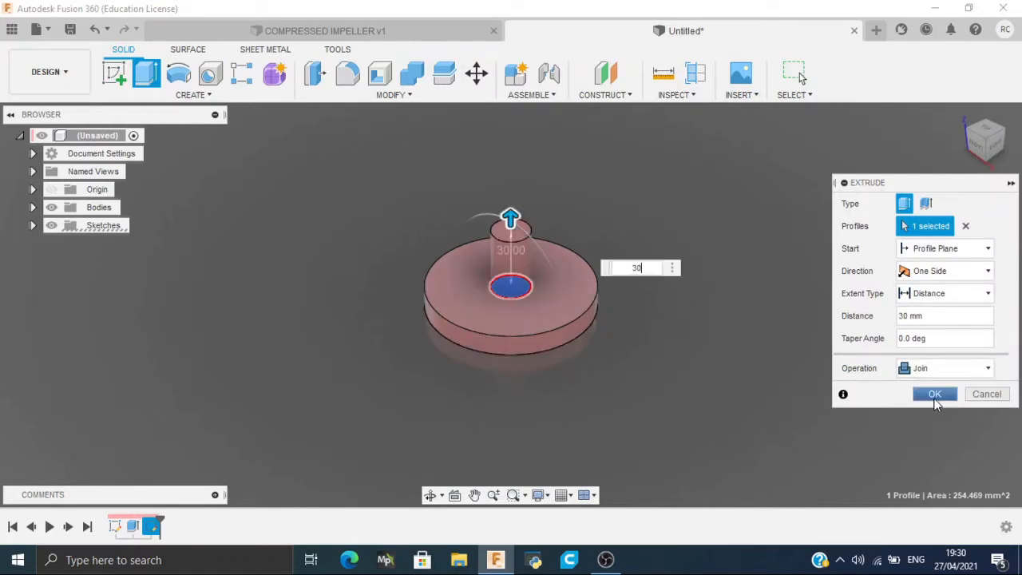
pyautogui.click(935, 397)
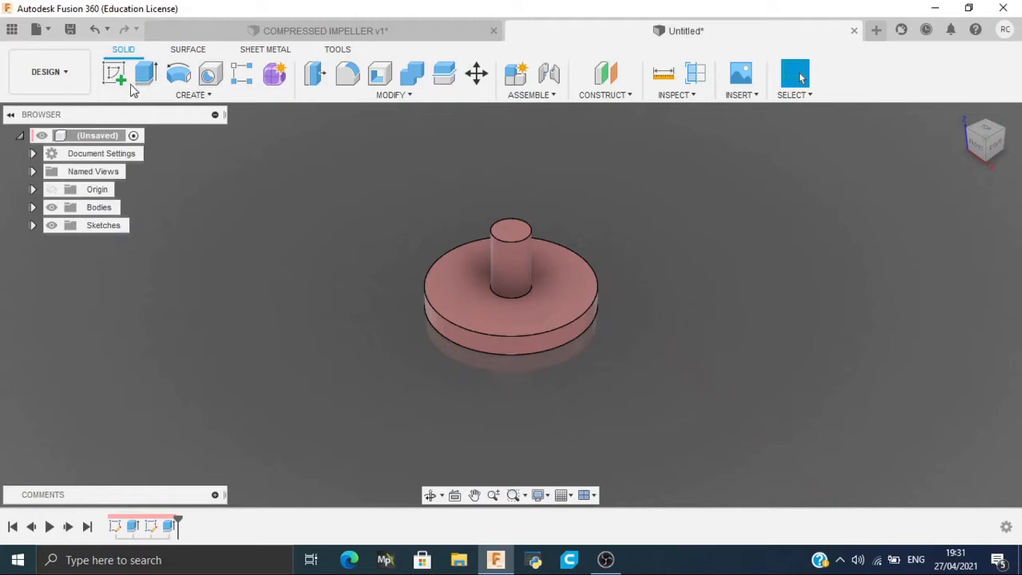
pyautogui.click(189, 94)
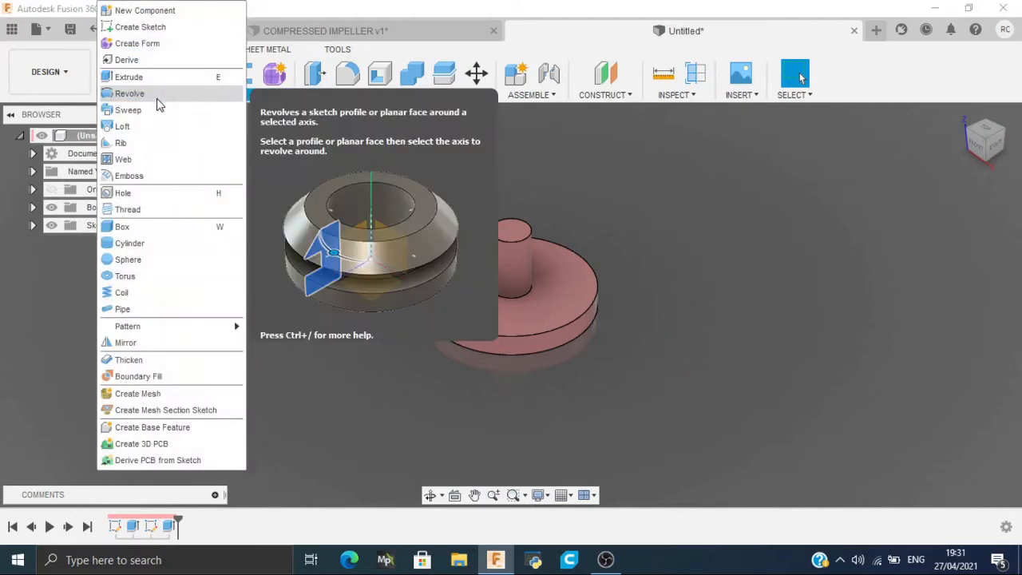
pyautogui.click(180, 305)
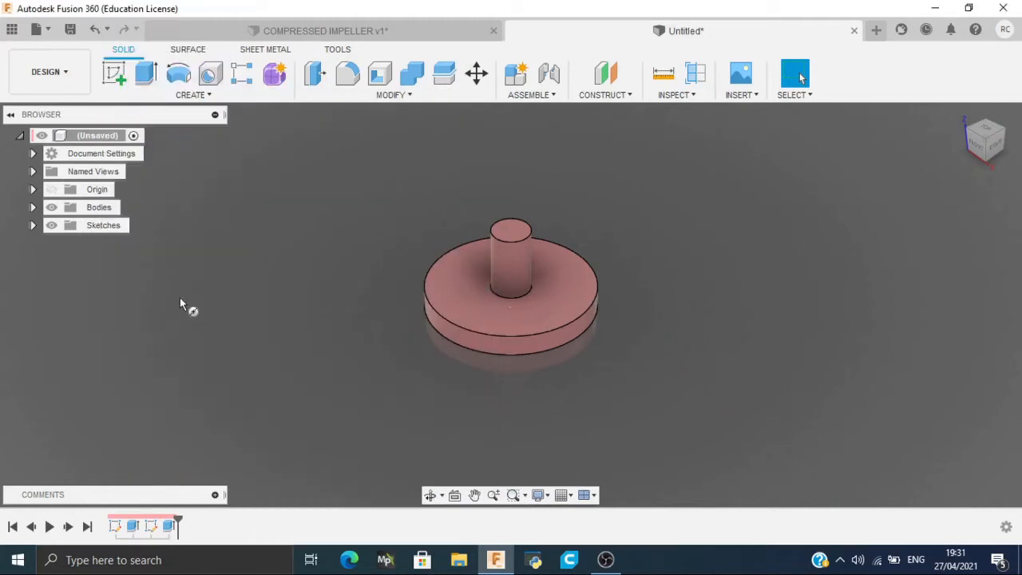
pyautogui.click(489, 314)
pyautogui.click(510, 289)
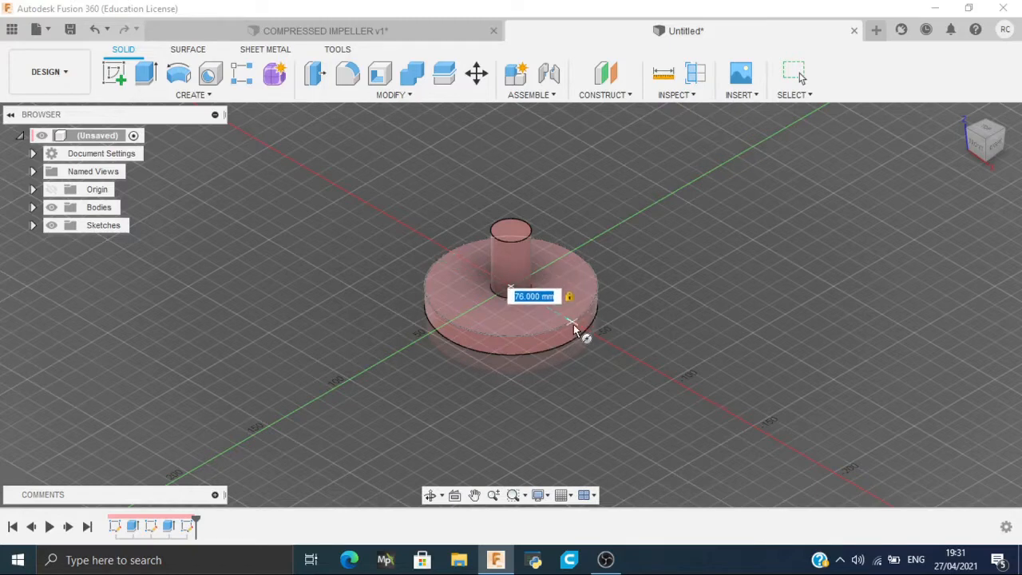
pyautogui.click(573, 328)
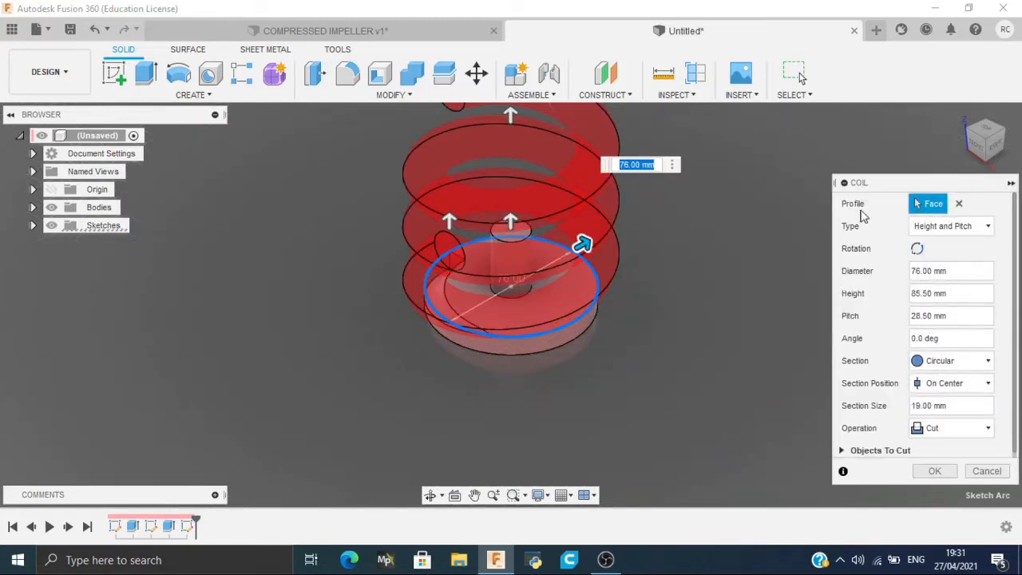
# Step: Examine the coil feature's settings in the COMPRESSED IMPELLER v1 design, and return to the untitled design
pyautogui.click(266, 32)
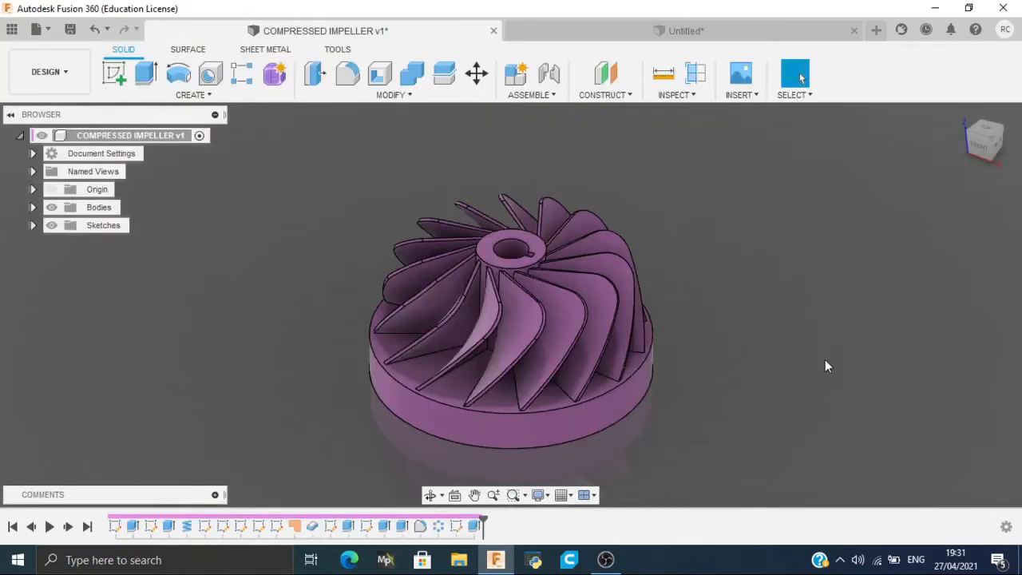
pyautogui.doubleClick(206, 527)
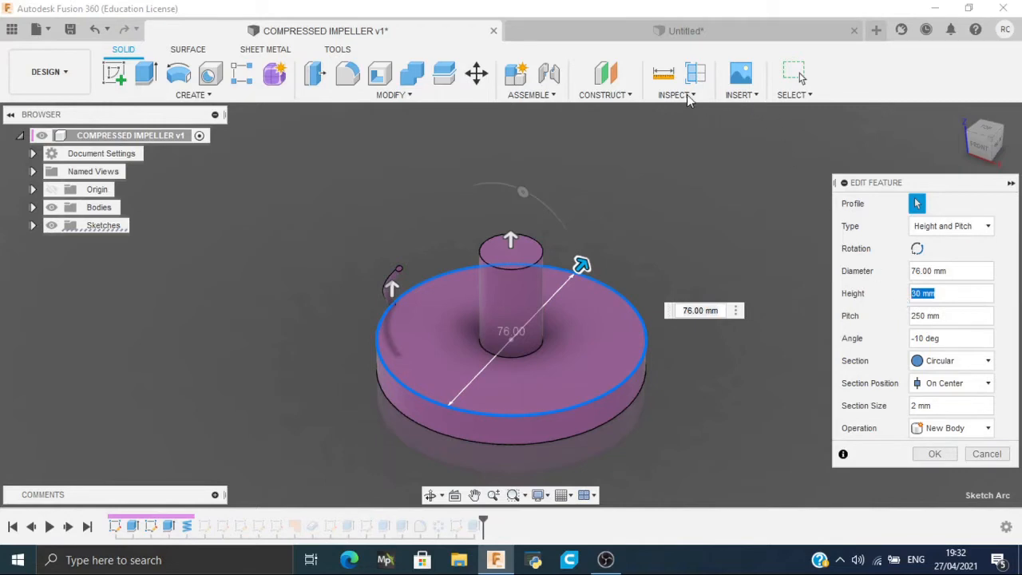
pyautogui.click(683, 31)
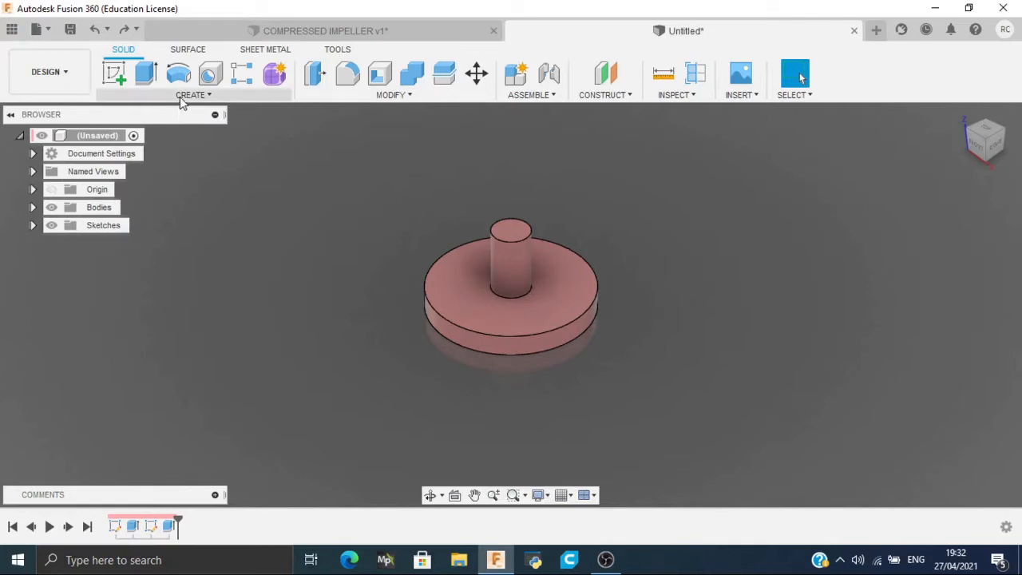
# Step: Place a coil's 76 mm base circle on the disc's upper face, centred on the hub
pyautogui.click(182, 96)
pyautogui.click(160, 292)
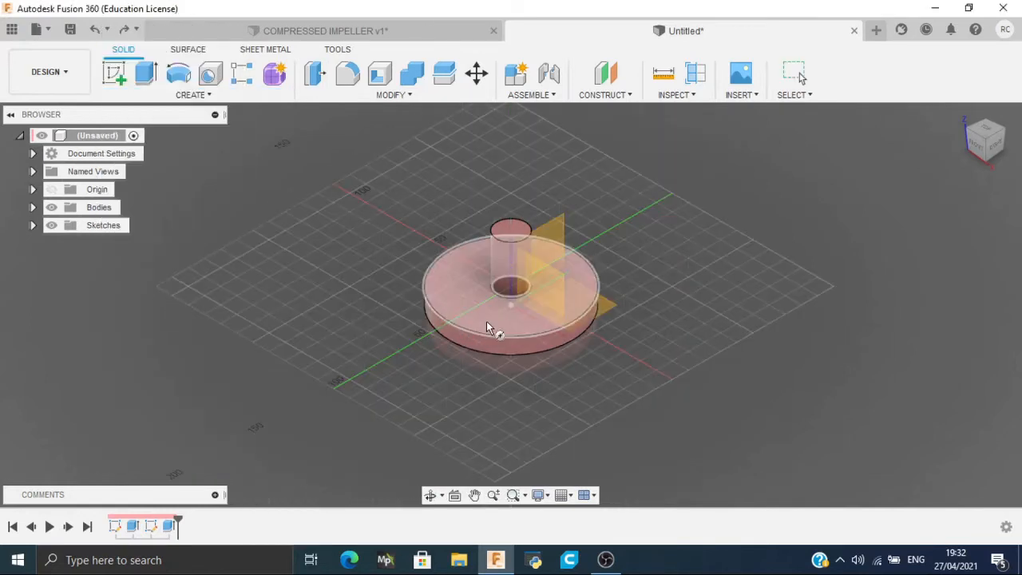
pyautogui.click(513, 288)
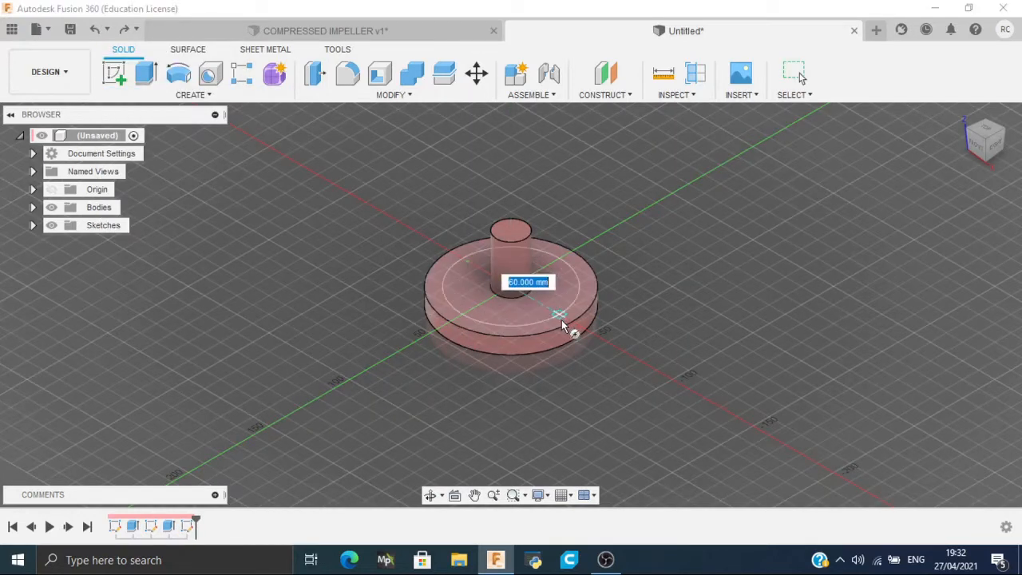
pyautogui.click(575, 323)
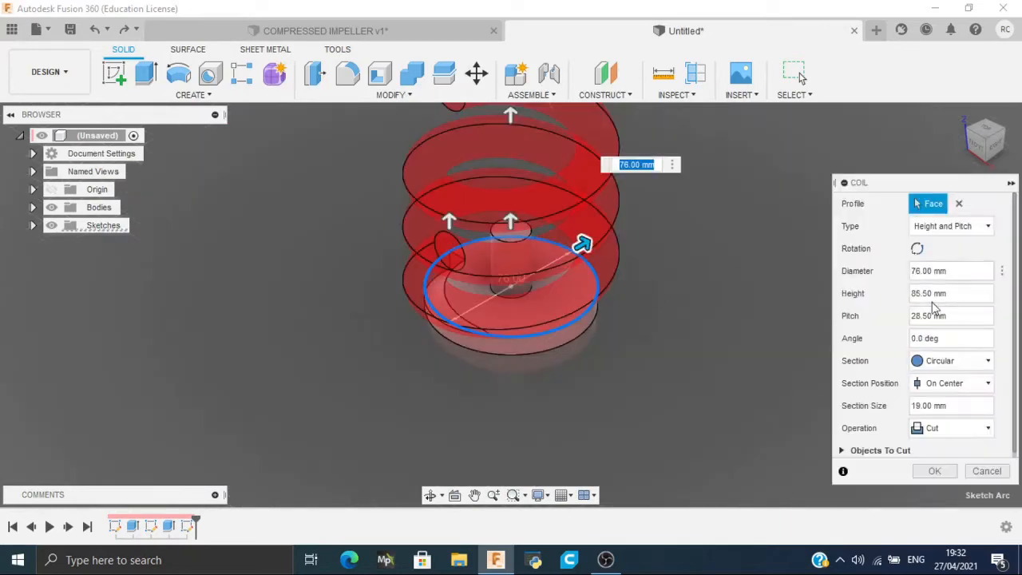
# Step: Set the coil's height to 30 mm, its pitch to 250 mm and its angle to -10 degrees
pyautogui.write('30')
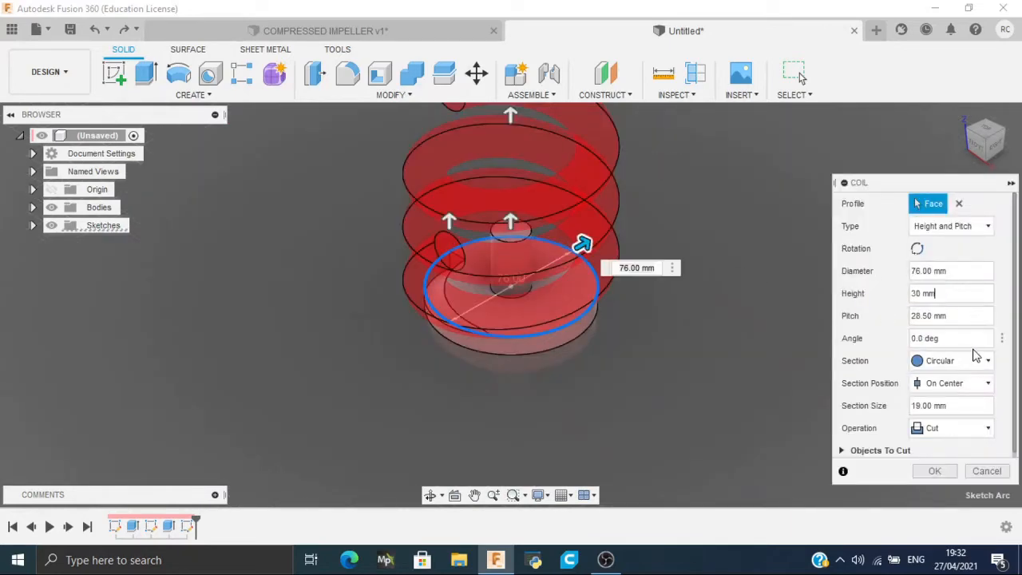
pyautogui.press('Tab')
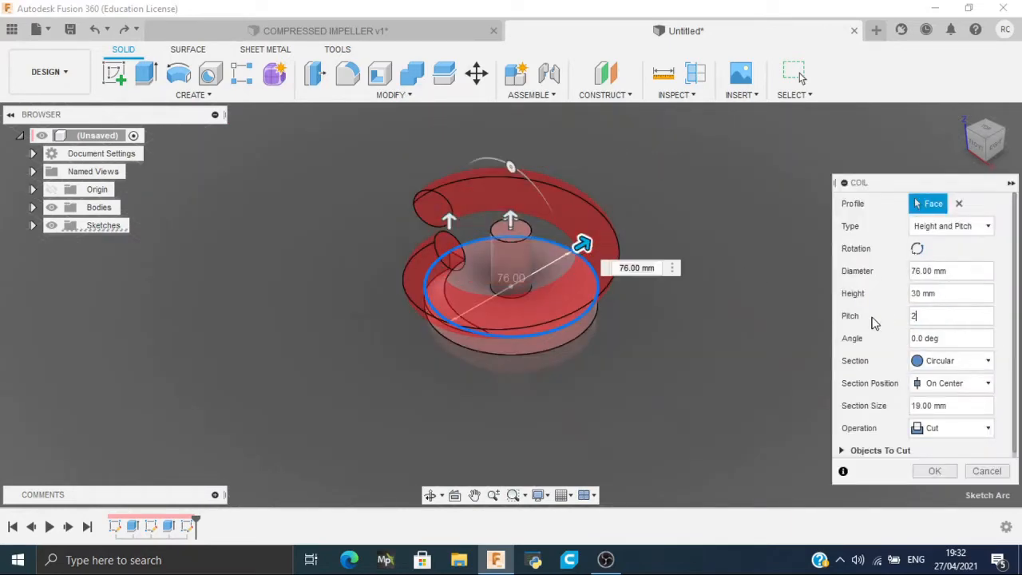
pyautogui.write('250')
pyautogui.click(948, 338)
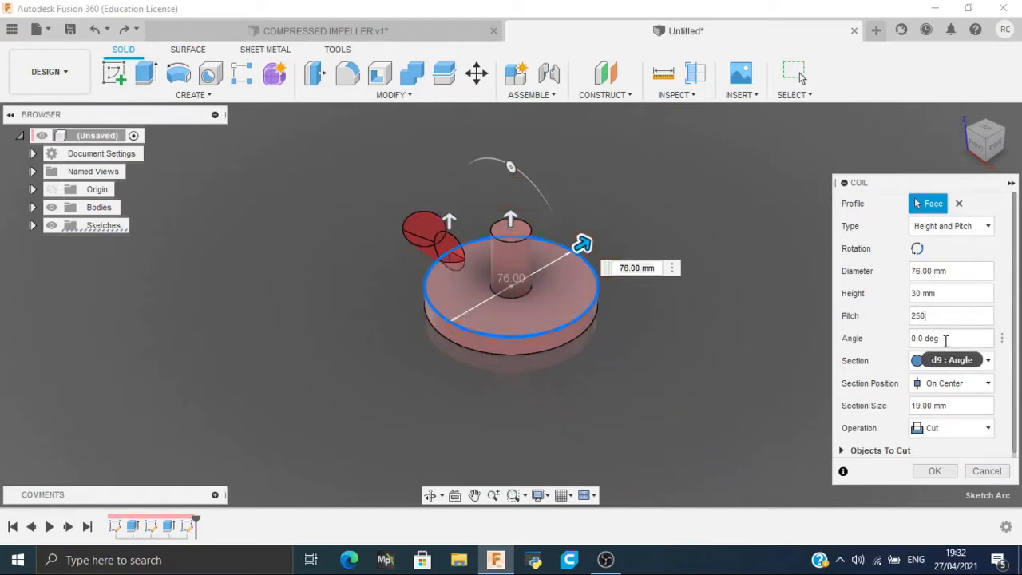
pyautogui.press('Tab')
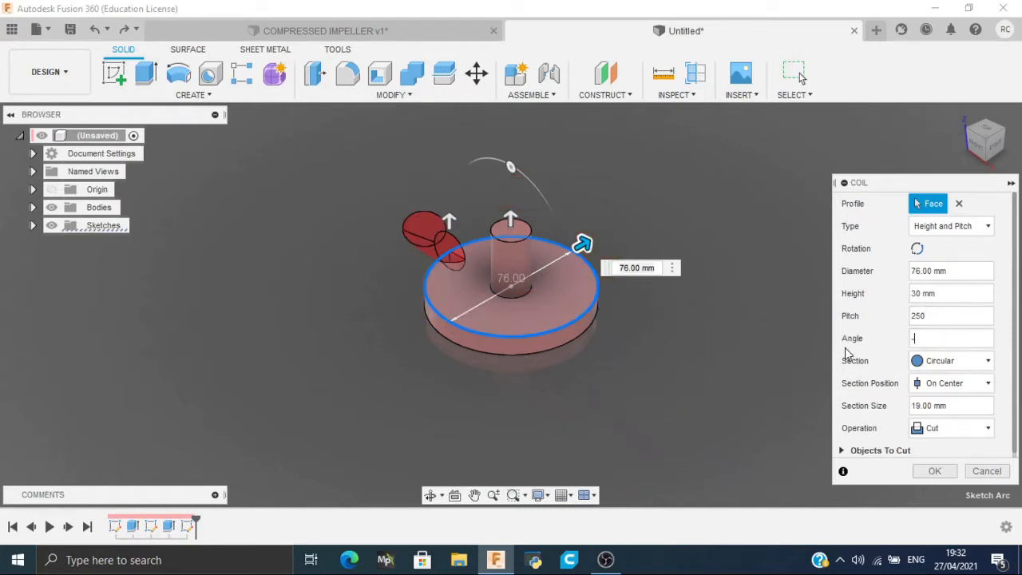
pyautogui.press('Return')
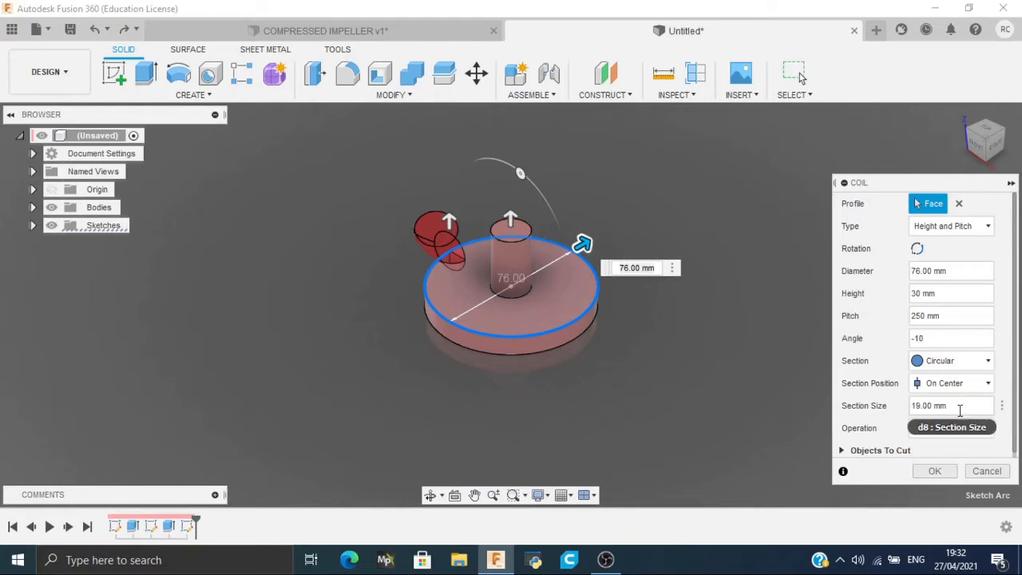
# Step: Set the coil's section size to 2 mm and create the coil as a new body
pyautogui.moveTo(961, 409); pyautogui.dragTo(889, 413)
pyautogui.write('2')
pyautogui.click(931, 430)
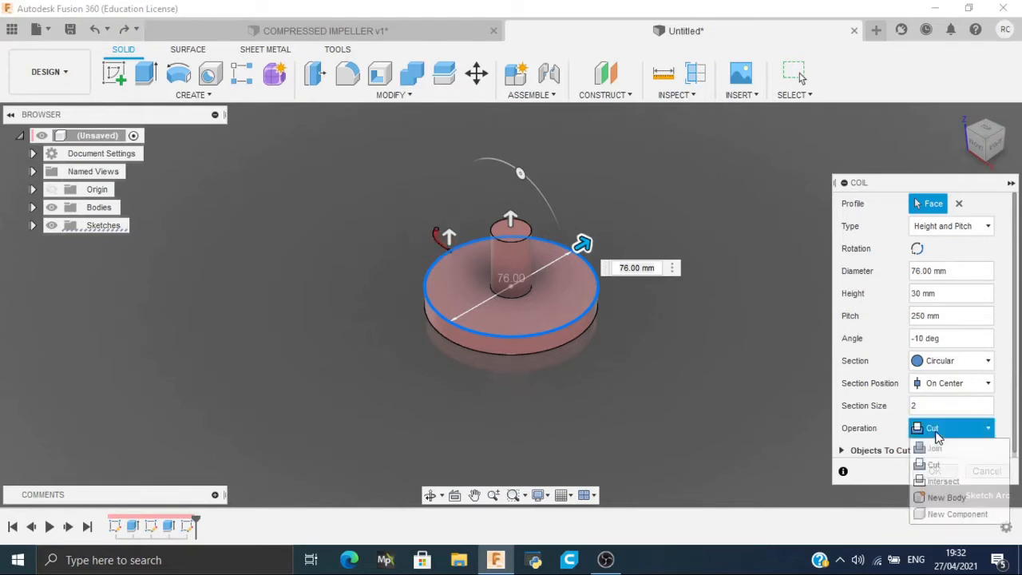
pyautogui.click(949, 459)
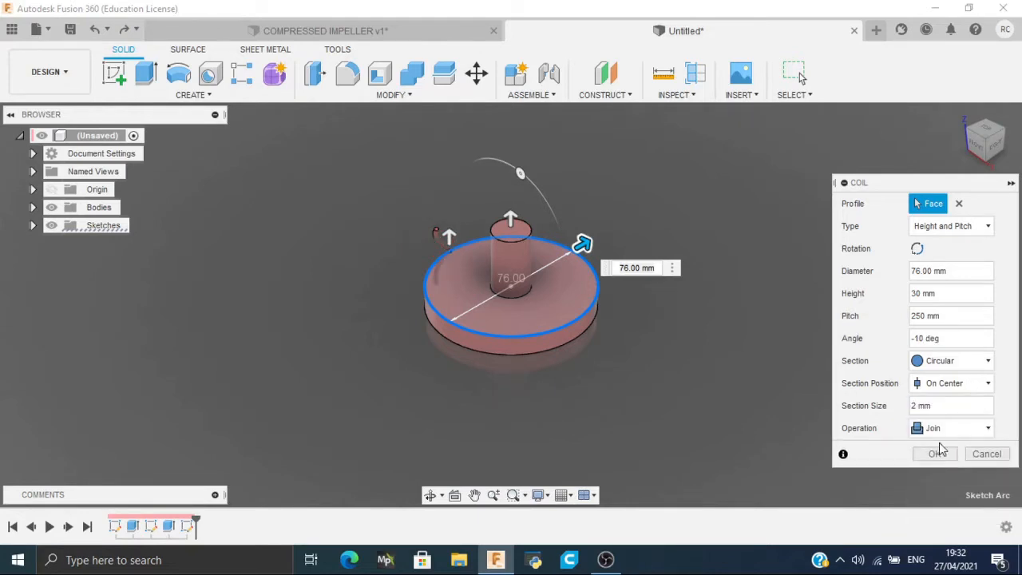
pyautogui.click(950, 429)
pyautogui.click(945, 498)
pyautogui.click(935, 453)
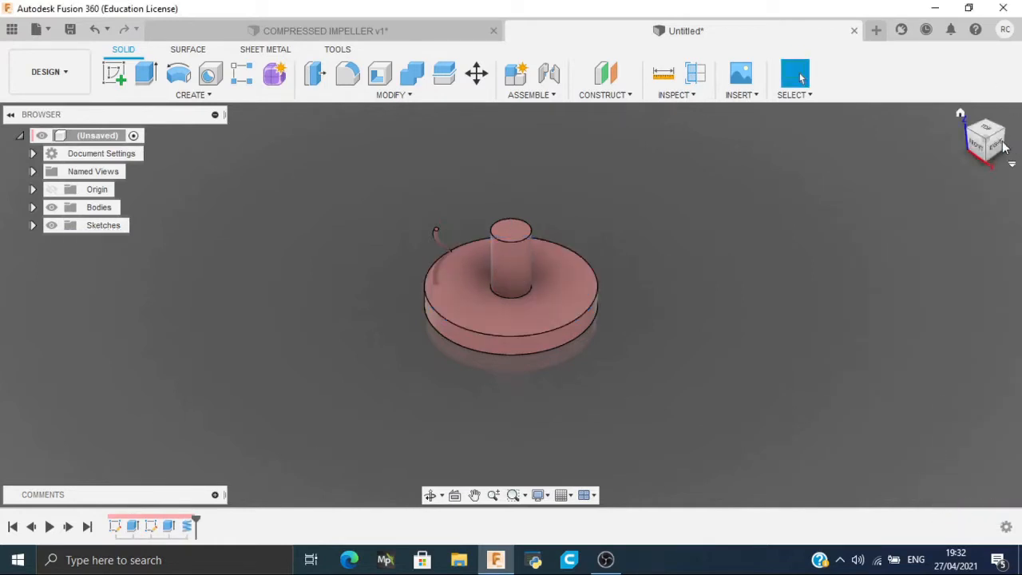
pyautogui.click(996, 149)
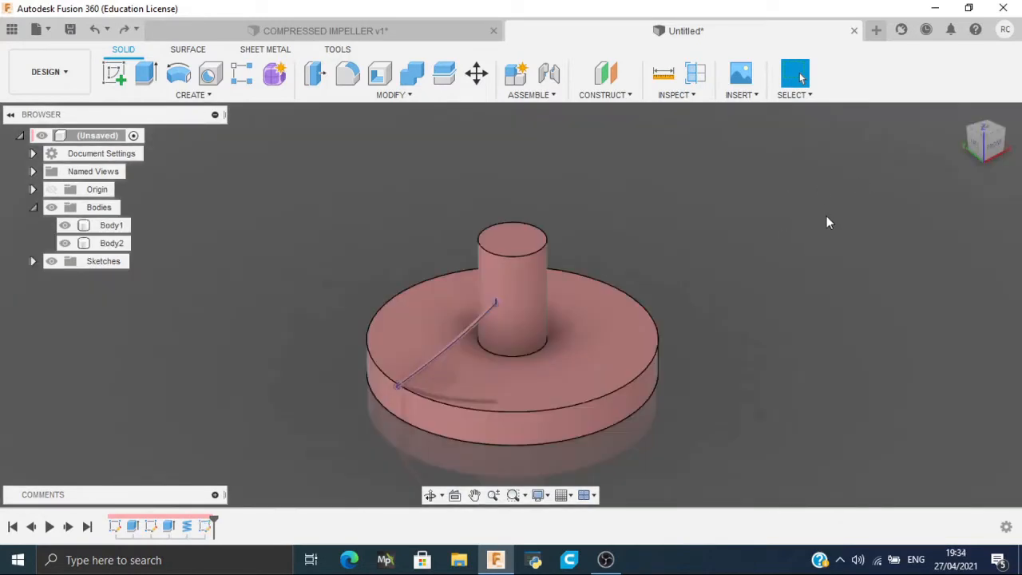
pyautogui.click(981, 144)
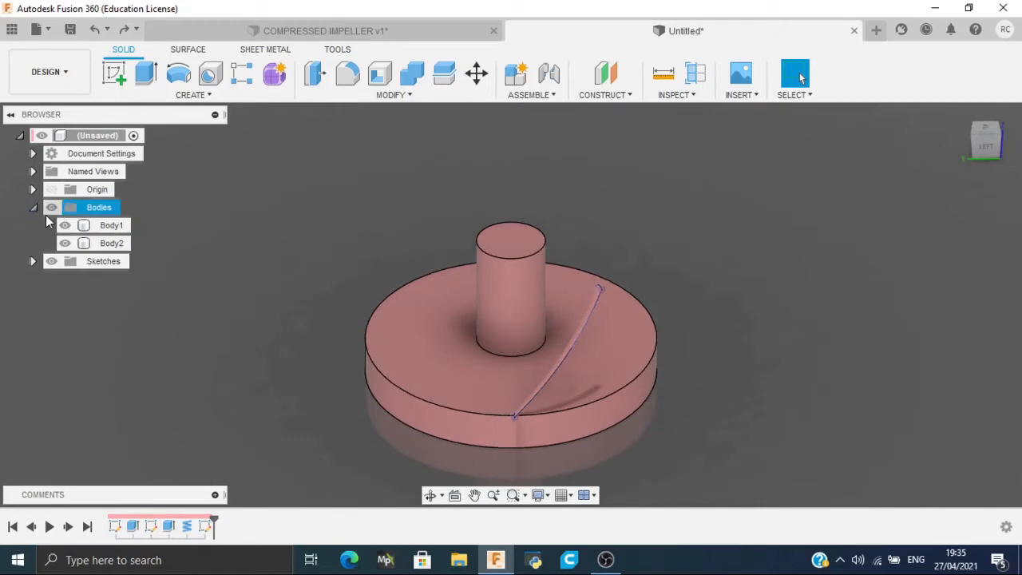
pyautogui.click(111, 243)
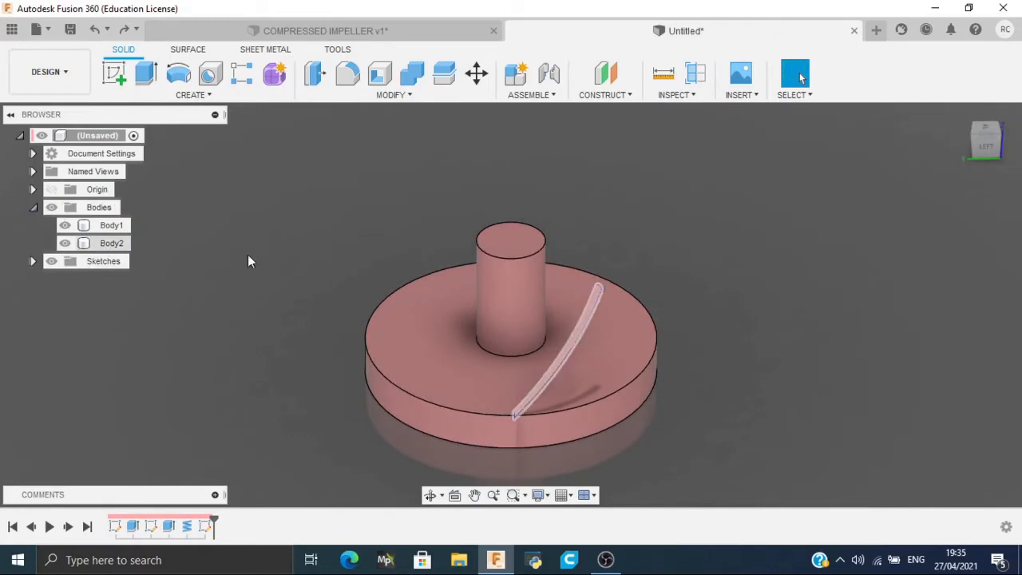
pyautogui.click(114, 73)
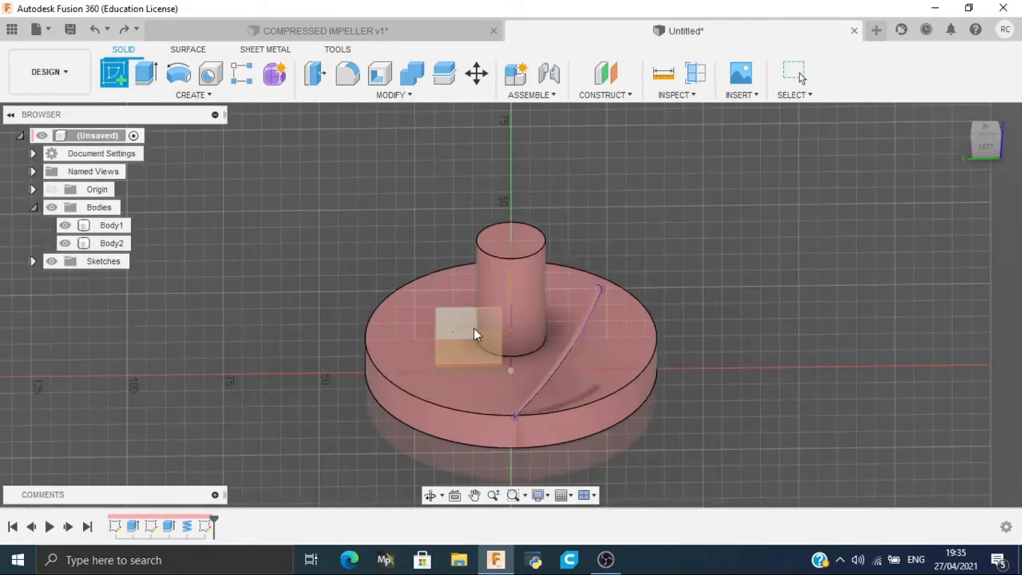
pyautogui.moveTo(1004, 138); pyautogui.dragTo(1014, 142)
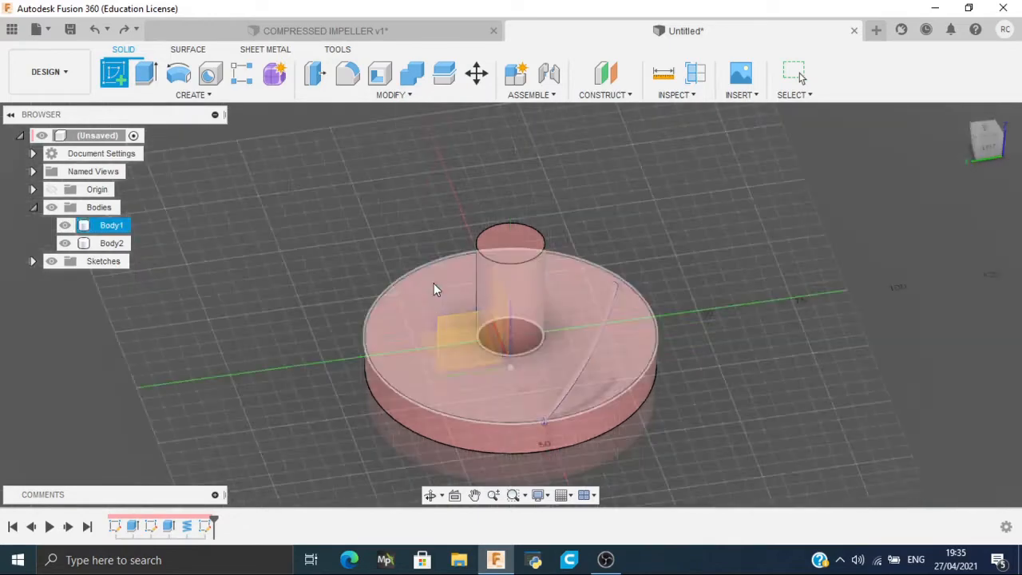
pyautogui.click(463, 336)
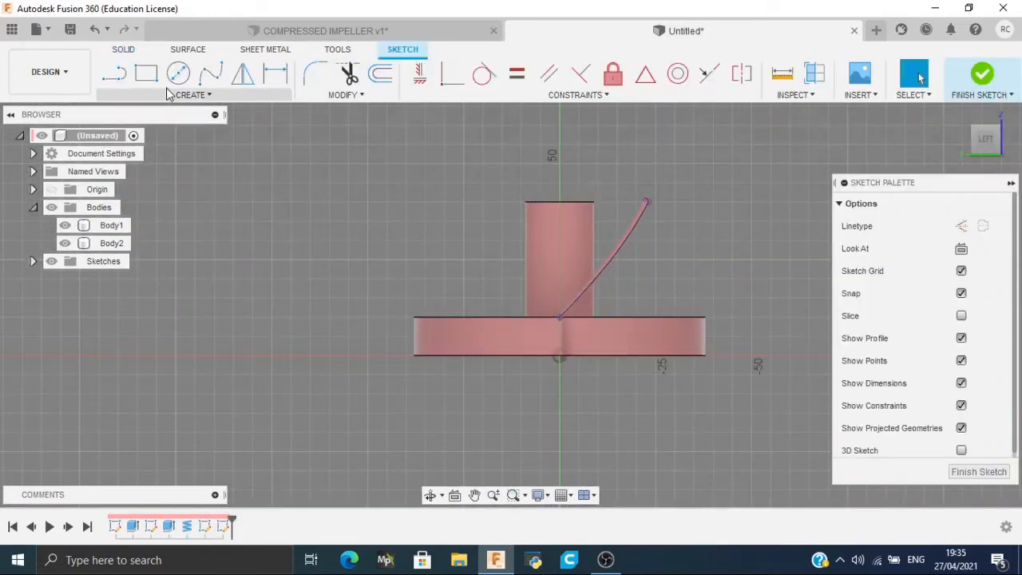
pyautogui.press('c')
pyautogui.click(169, 97)
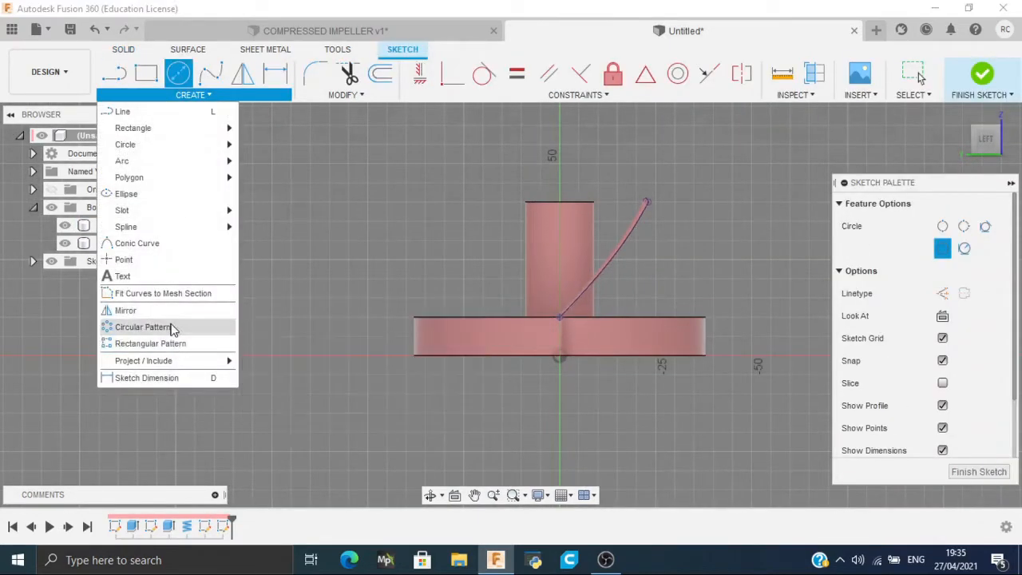
pyautogui.moveTo(191, 363)
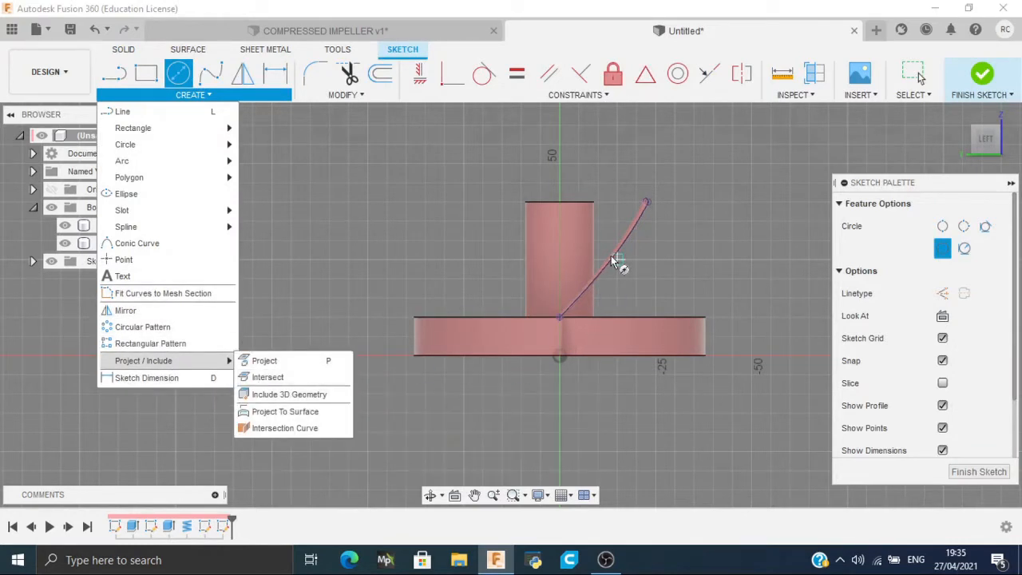
pyautogui.moveTo(992, 143); pyautogui.dragTo(1011, 165)
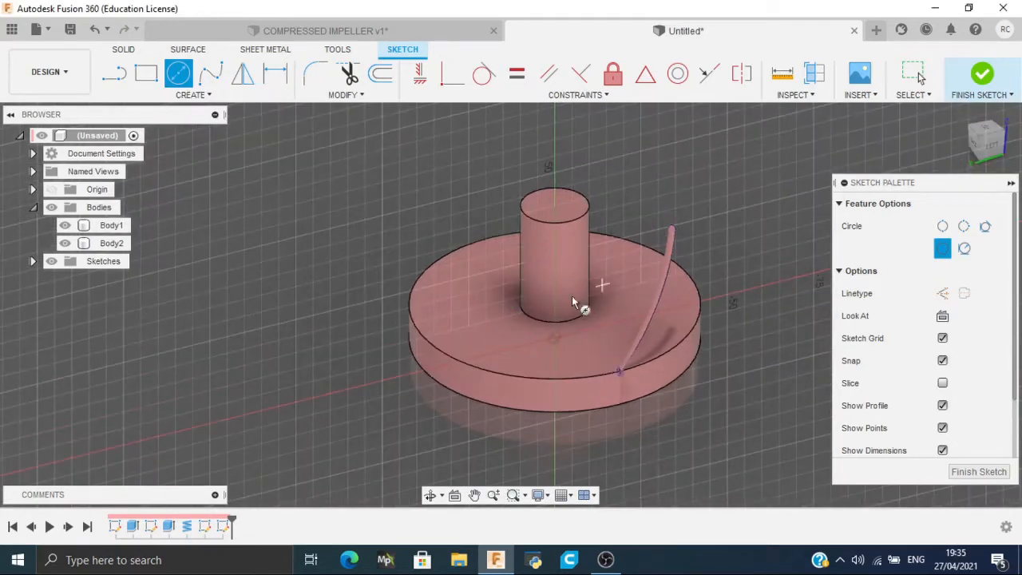
pyautogui.press('Escape')
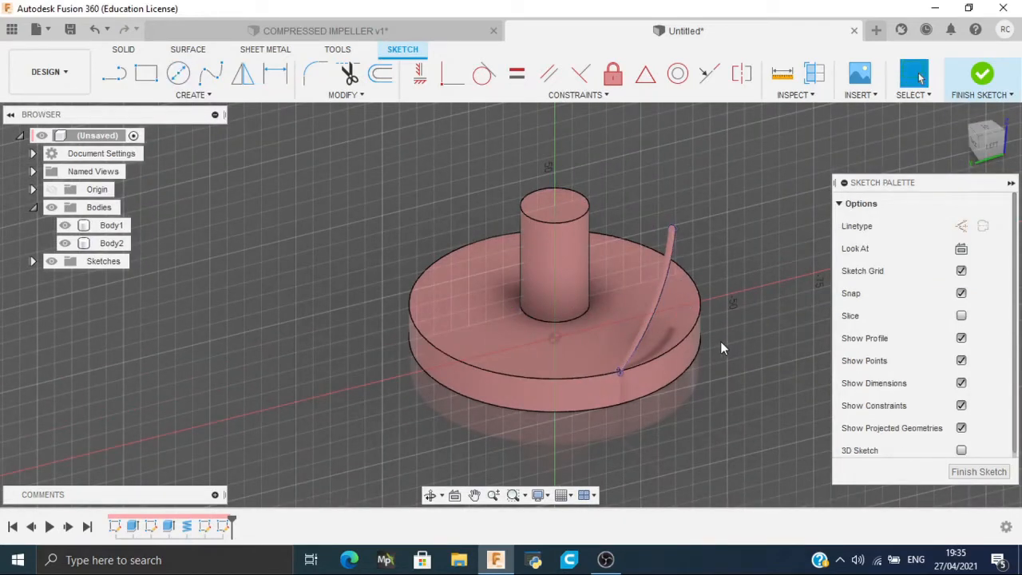
pyautogui.click(982, 74)
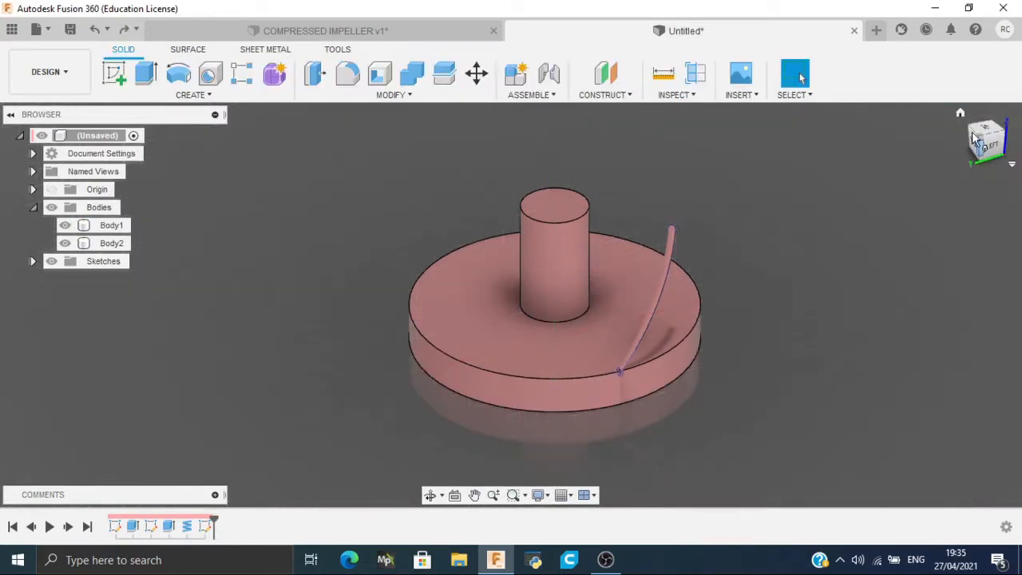
# Step: Hide the coil body and rename it as Coil
pyautogui.moveTo(976, 139); pyautogui.dragTo(962, 139)
pyautogui.click(64, 243)
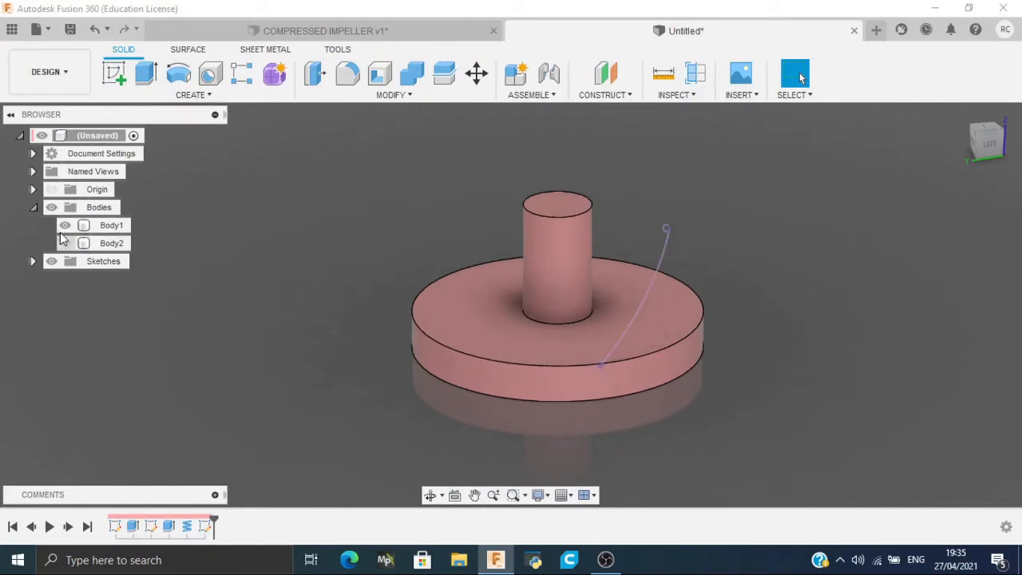
pyautogui.click(115, 244)
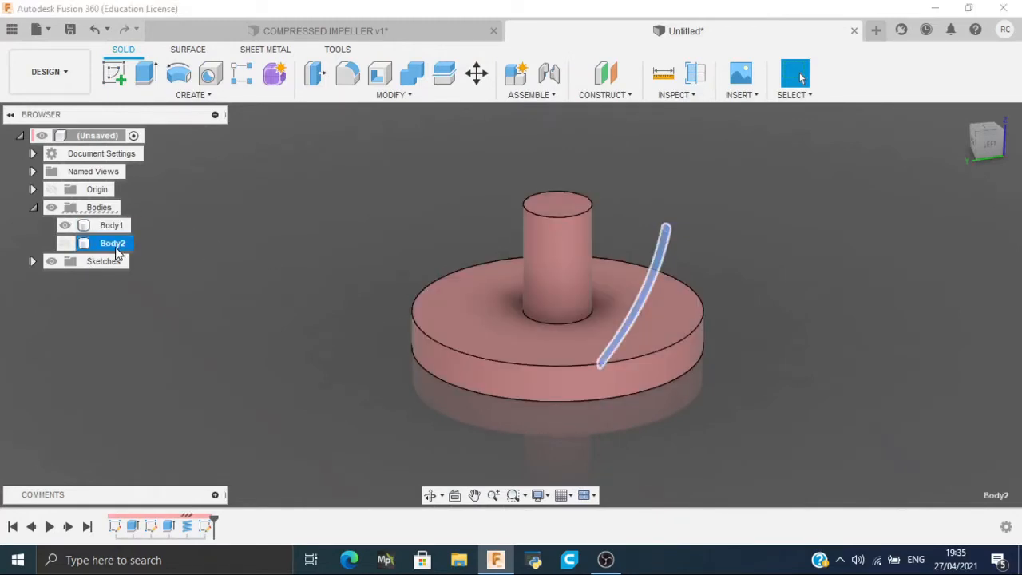
pyautogui.doubleClick(116, 247)
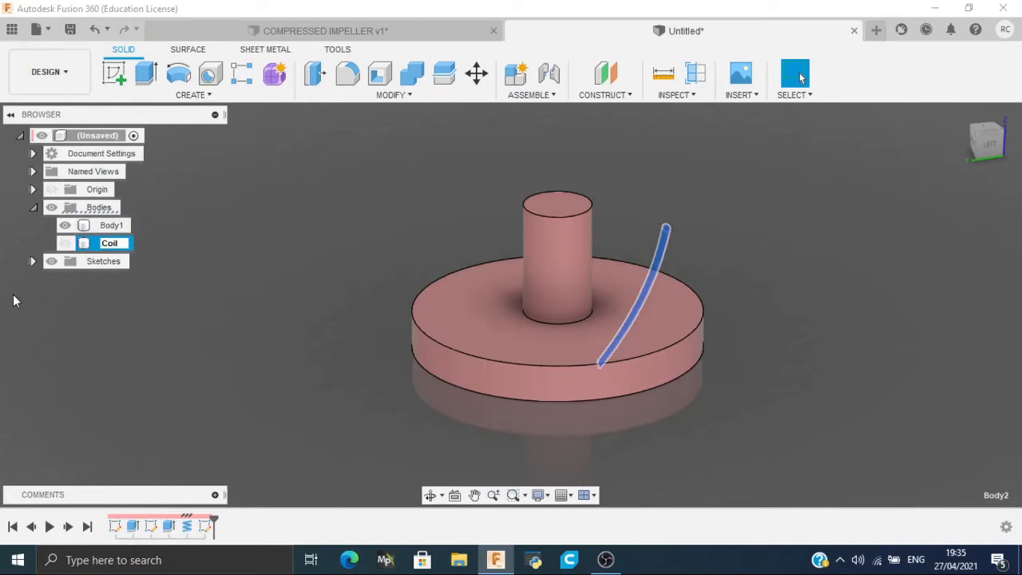
pyautogui.press('Return')
pyautogui.click(756, 326)
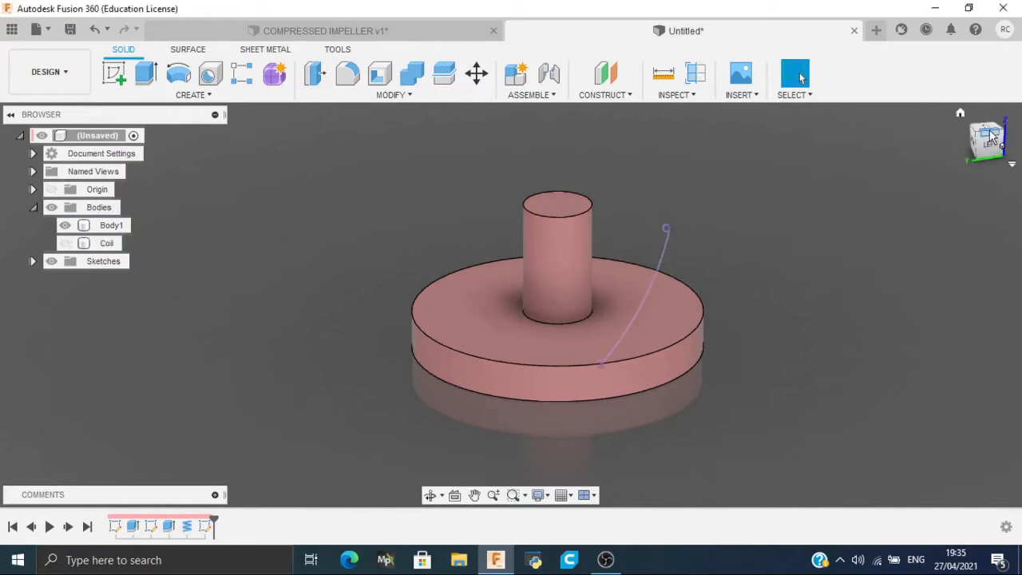
# Step: Sketch a 9 mm line on the disc's upper face from the hub's centre to the hub's edge, and finish the sketch
pyautogui.click(458, 324)
pyautogui.click(457, 323)
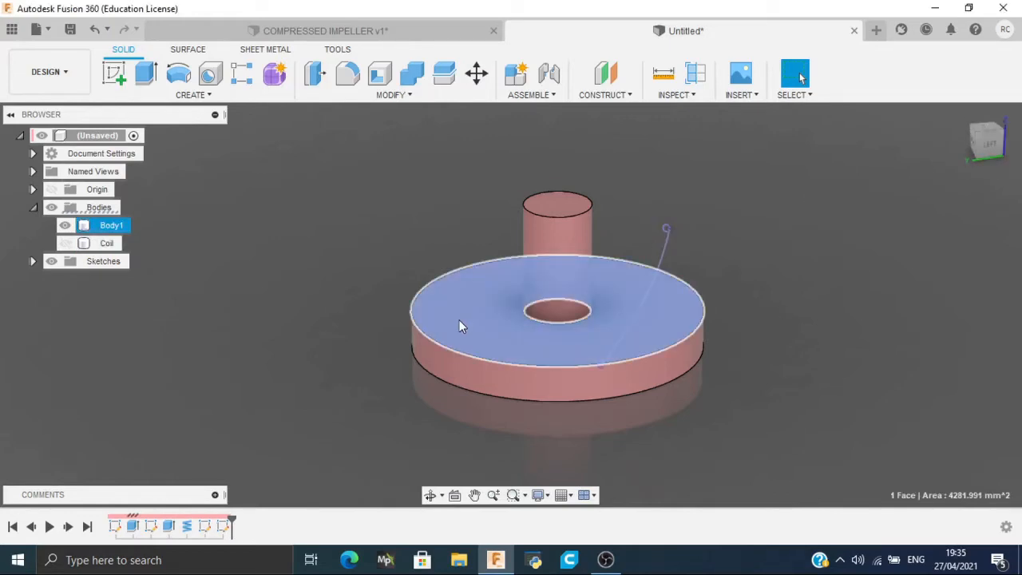
pyautogui.press('l')
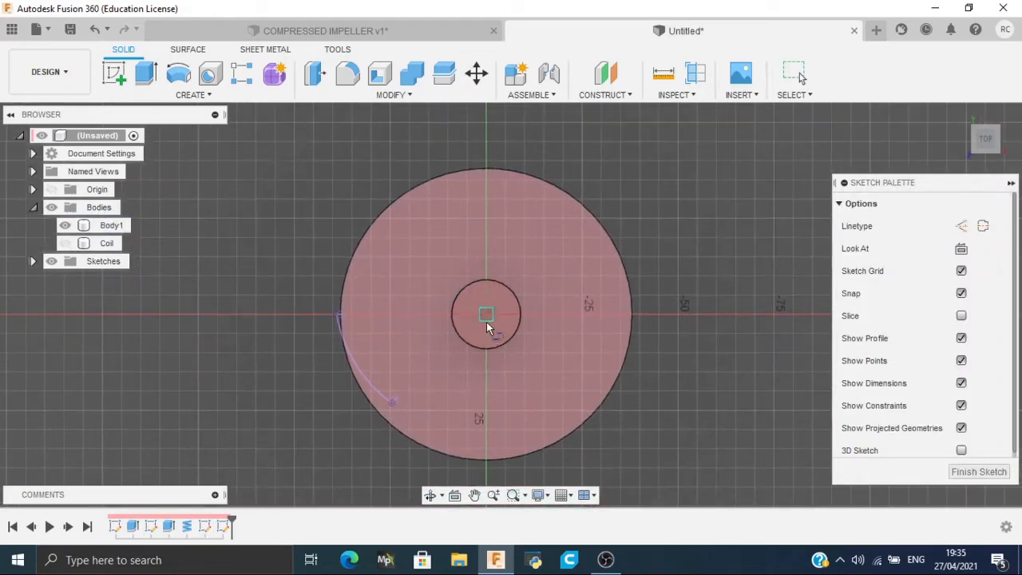
pyautogui.click(487, 315)
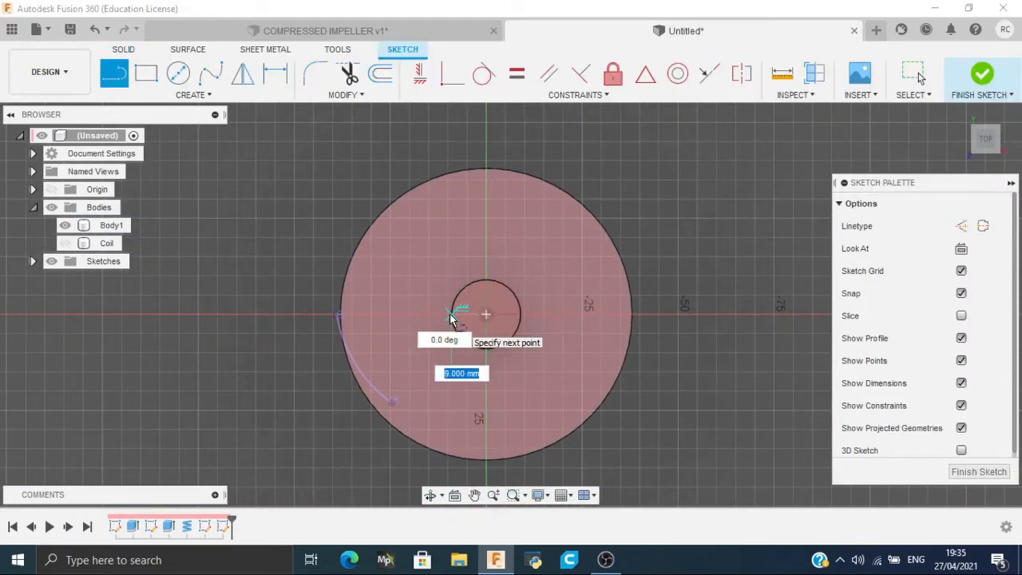
pyautogui.doubleClick(451, 318)
pyautogui.scroll(3, 451, 318)
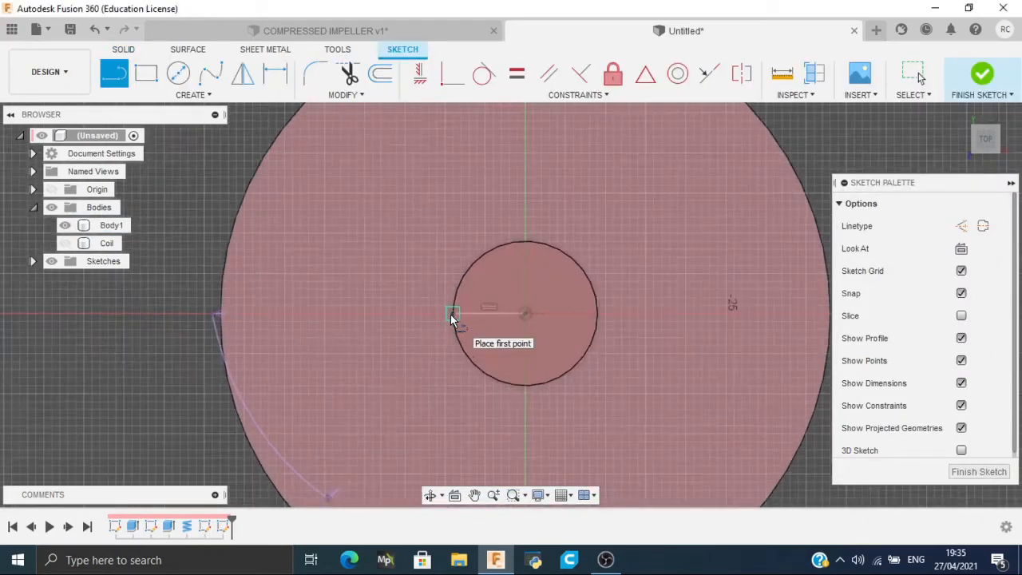
pyautogui.click(982, 73)
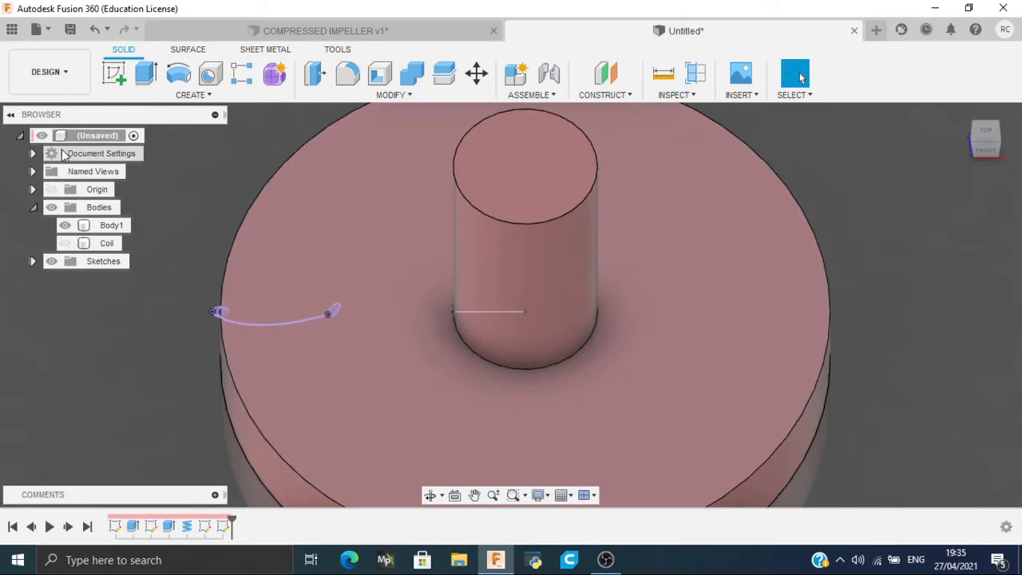
# Step: Start a sketch on the hub's top face, place a point on its circular edge and finish the sketch
pyautogui.click(114, 73)
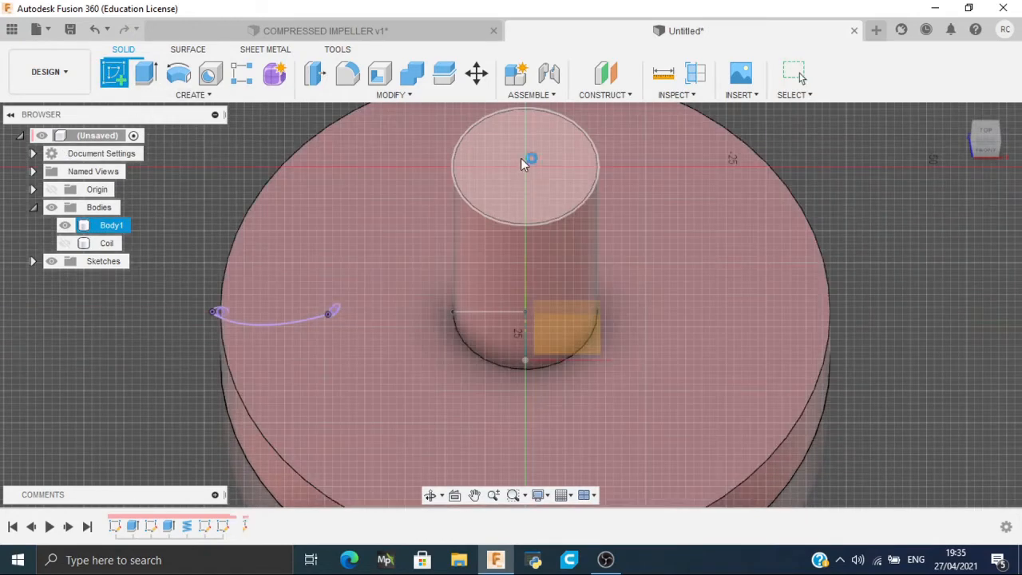
pyautogui.click(521, 158)
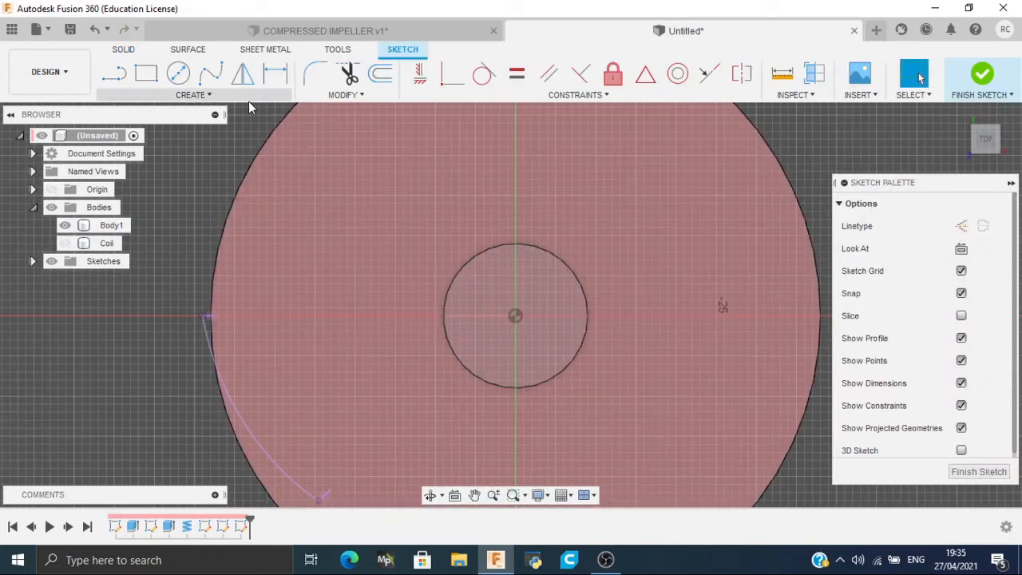
pyautogui.click(249, 99)
pyautogui.click(140, 276)
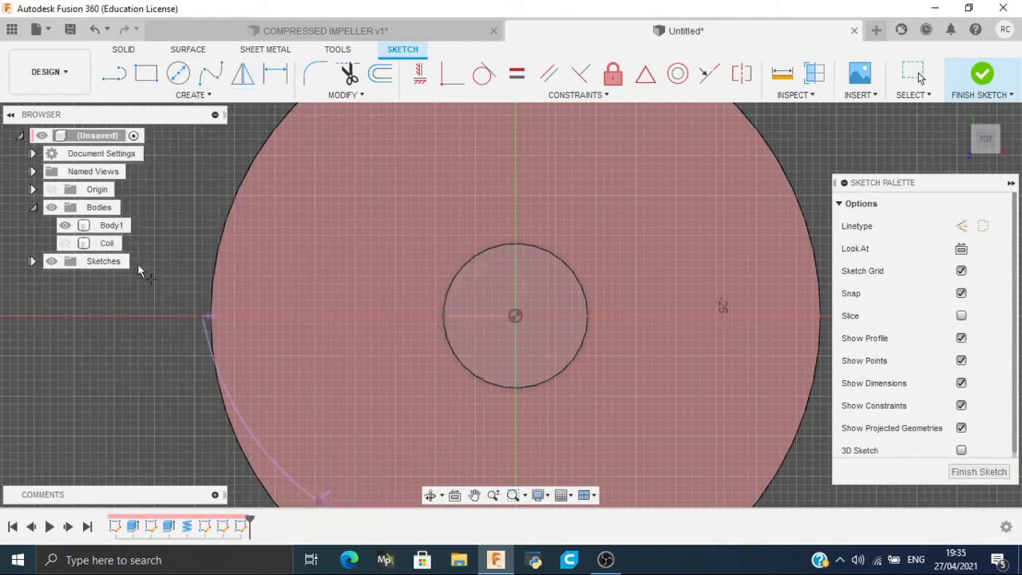
pyautogui.click(447, 339)
pyautogui.click(983, 81)
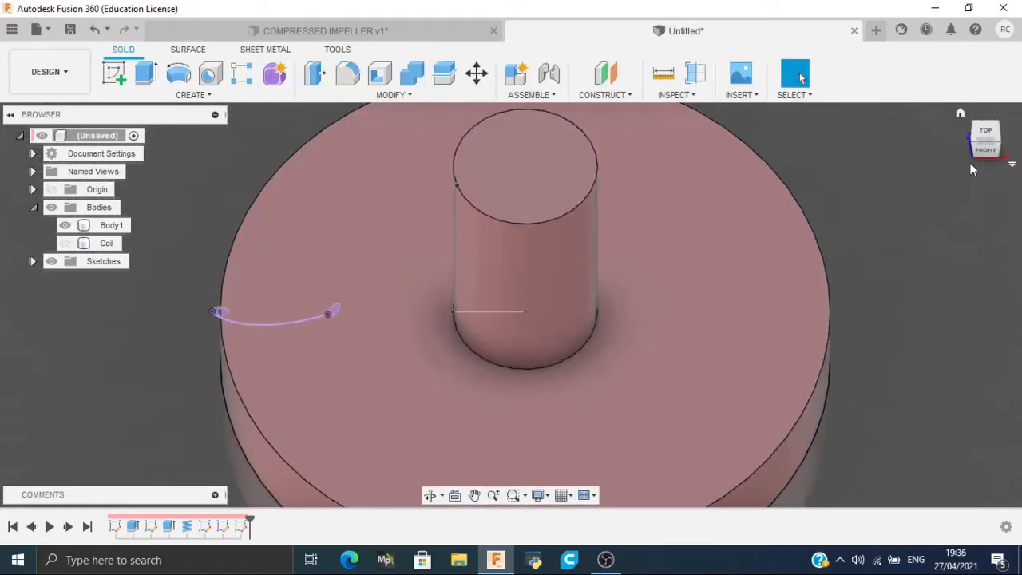
# Step: Try to move the sketch point around the rim of the hub's top face
pyautogui.moveTo(987, 150); pyautogui.dragTo(997, 193)
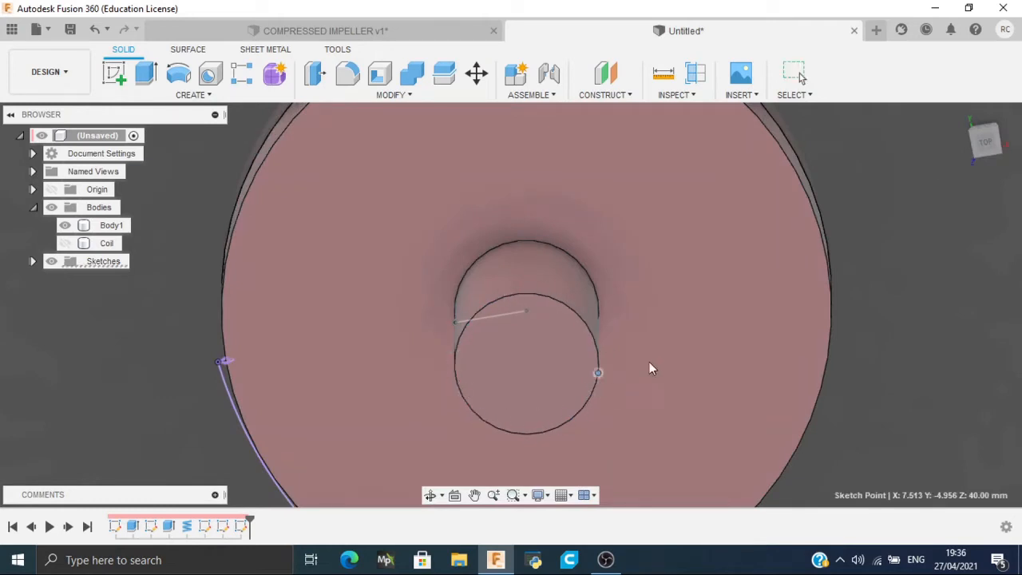
pyautogui.click(986, 153)
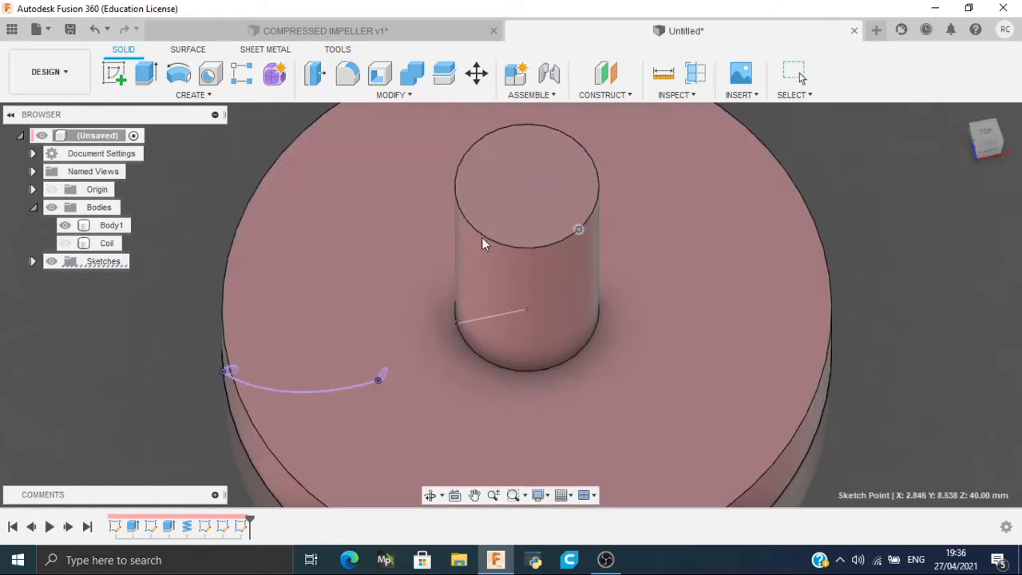
pyautogui.click(987, 137)
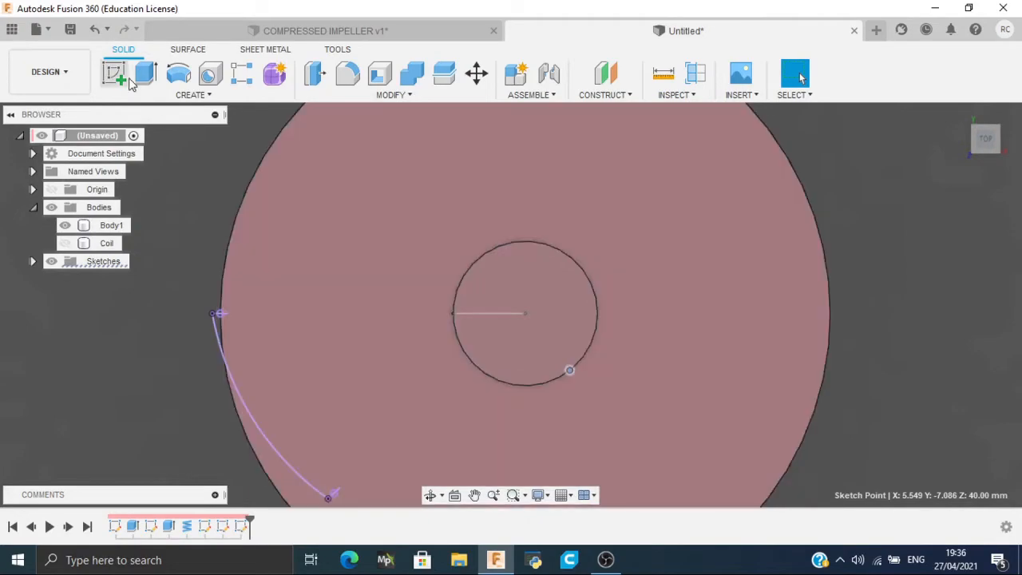
pyautogui.click(123, 78)
pyautogui.click(390, 272)
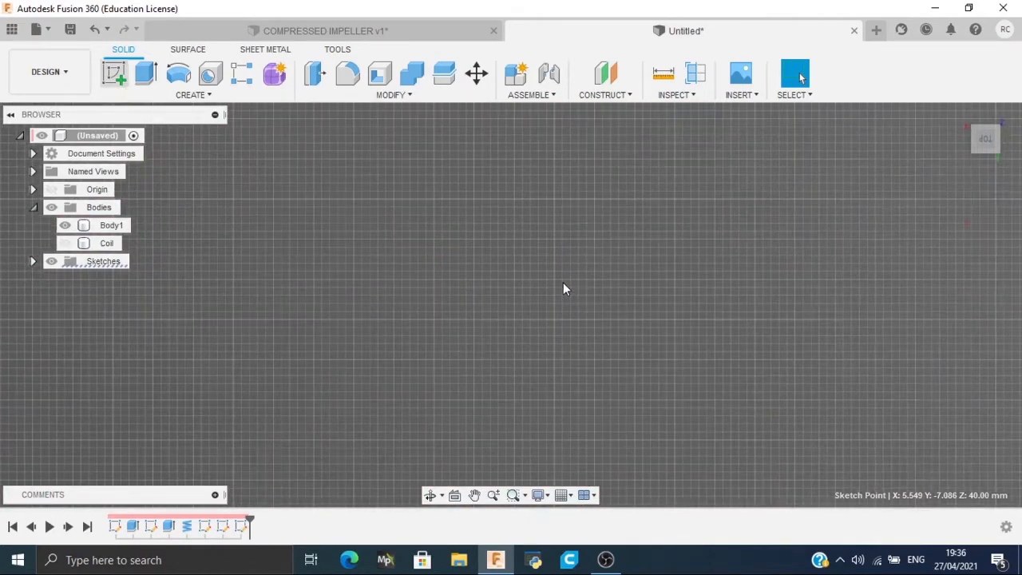
pyautogui.moveTo(483, 321); pyautogui.dragTo(511, 160, button='middle')
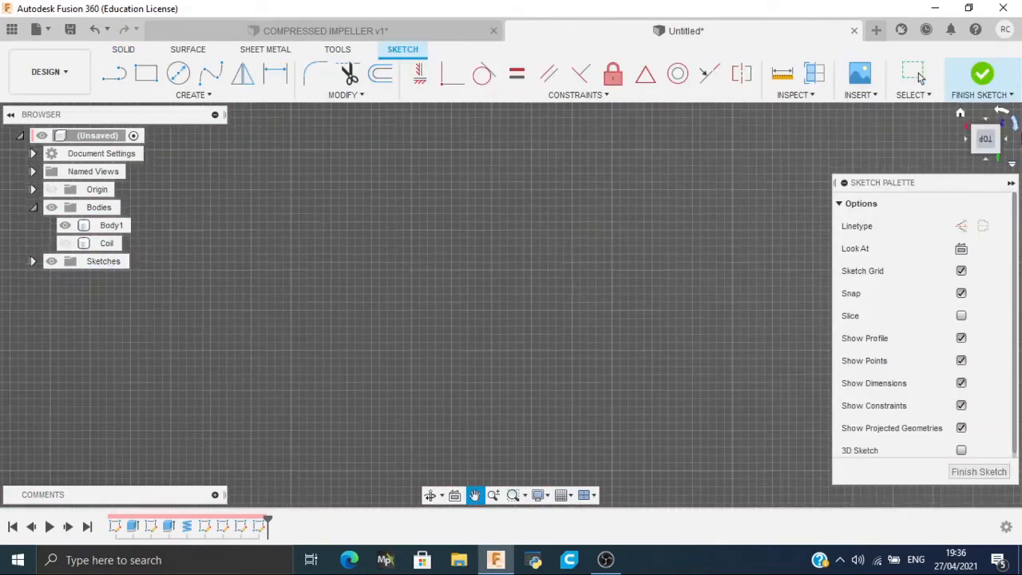
pyautogui.moveTo(391, 343)
pyautogui.mouseDown(button='middle')
pyautogui.moveTo(397, 301)
pyautogui.moveTo(464, 143)
pyautogui.mouseUp(button='middle')
pyautogui.moveTo(456, 342); pyautogui.dragTo(553, 105, button='middle')
pyautogui.moveTo(521, 325); pyautogui.dragTo(537, 84, button='middle')
pyautogui.scroll(1, 389, 335)
pyautogui.moveTo(413, 285); pyautogui.dragTo(483, 159, button='middle')
pyautogui.scroll(-2, 290, 282)
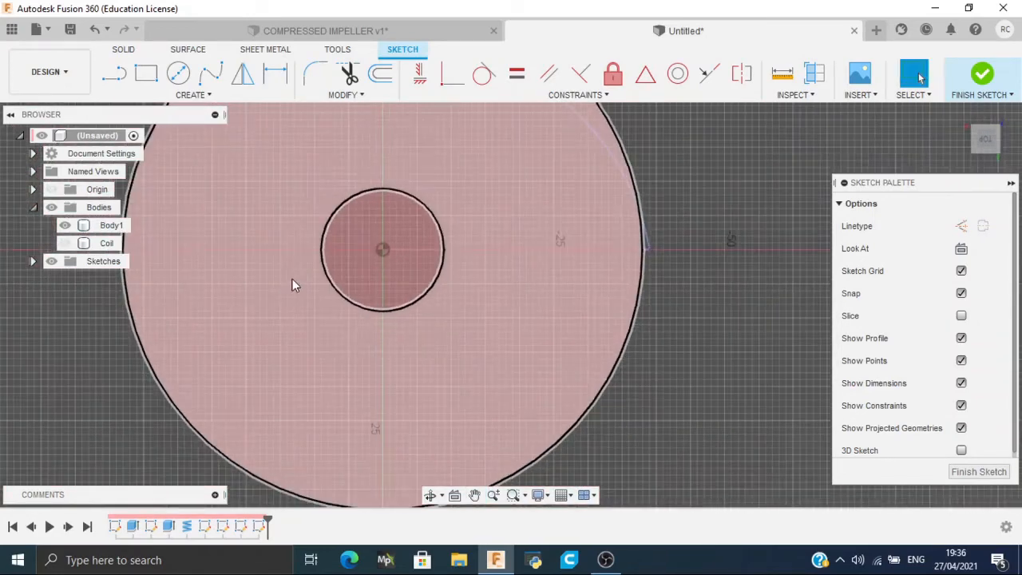
pyautogui.hotkey('ctrl', 'z')
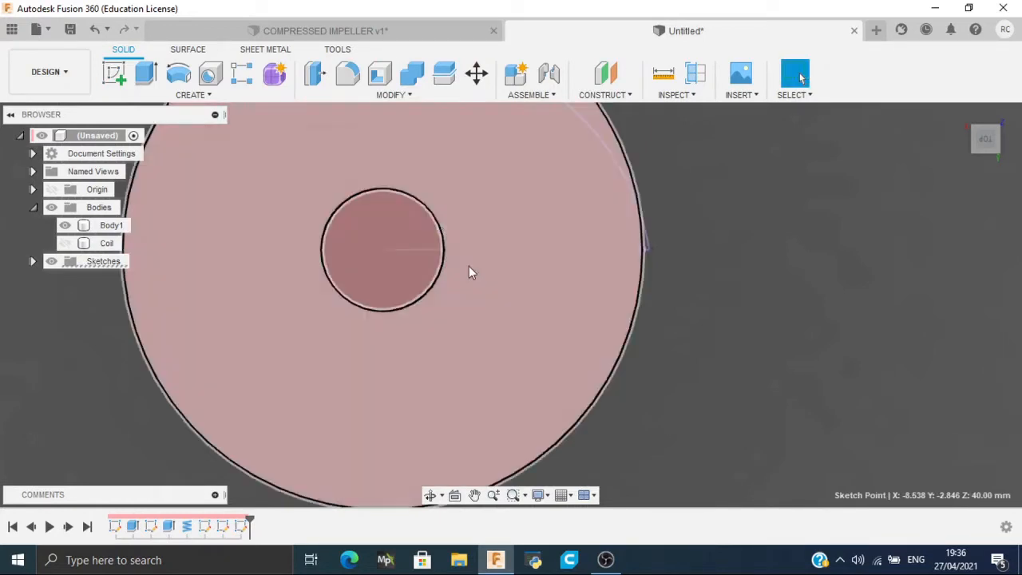
# Step: Reopen the hub-top sketch, dimension its rim point 3 mm from the horizontal axis through the coil curve's end, and finish the sketch
pyautogui.click(460, 260)
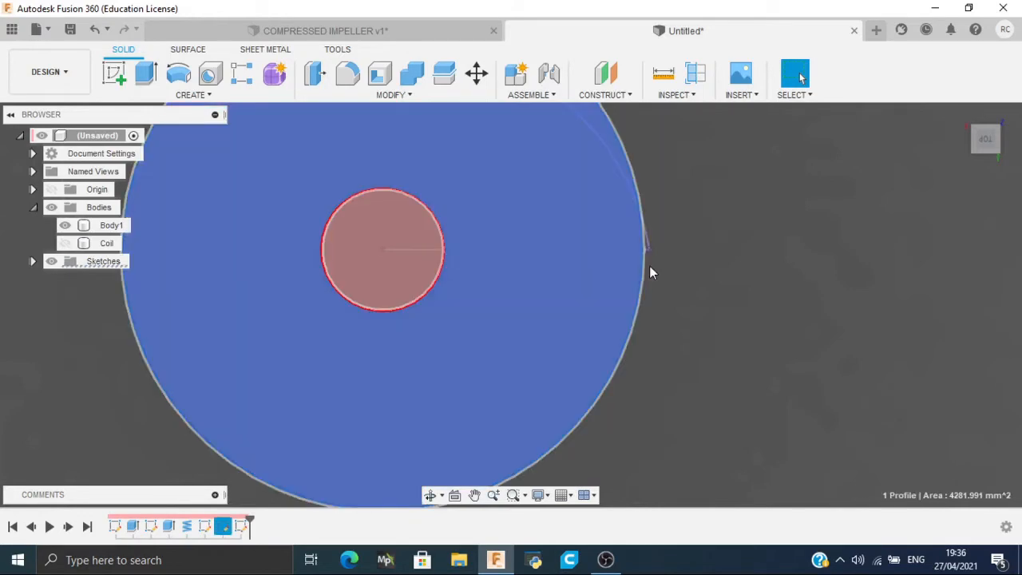
pyautogui.press('c')
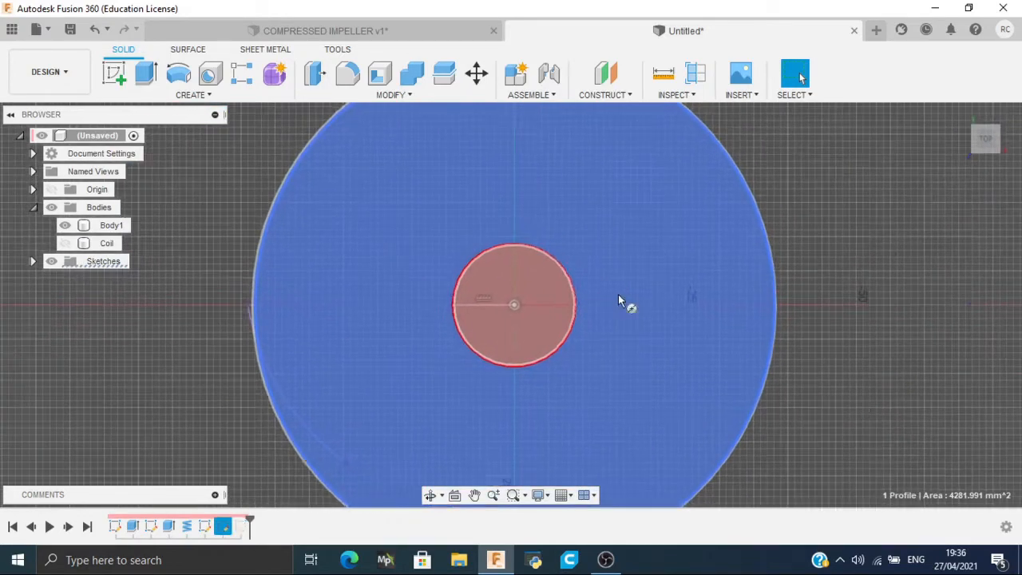
pyautogui.press('d')
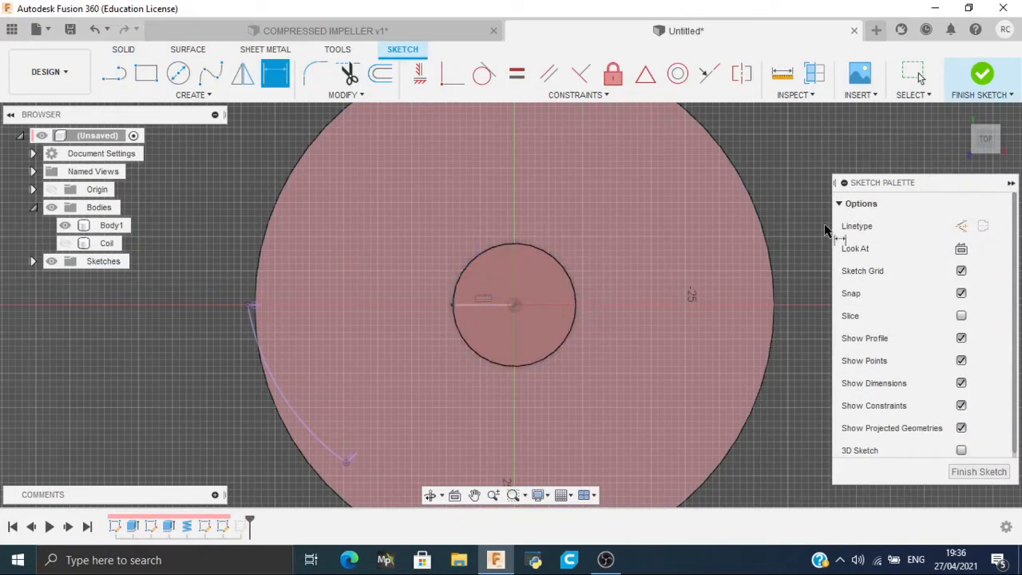
pyautogui.click(988, 141)
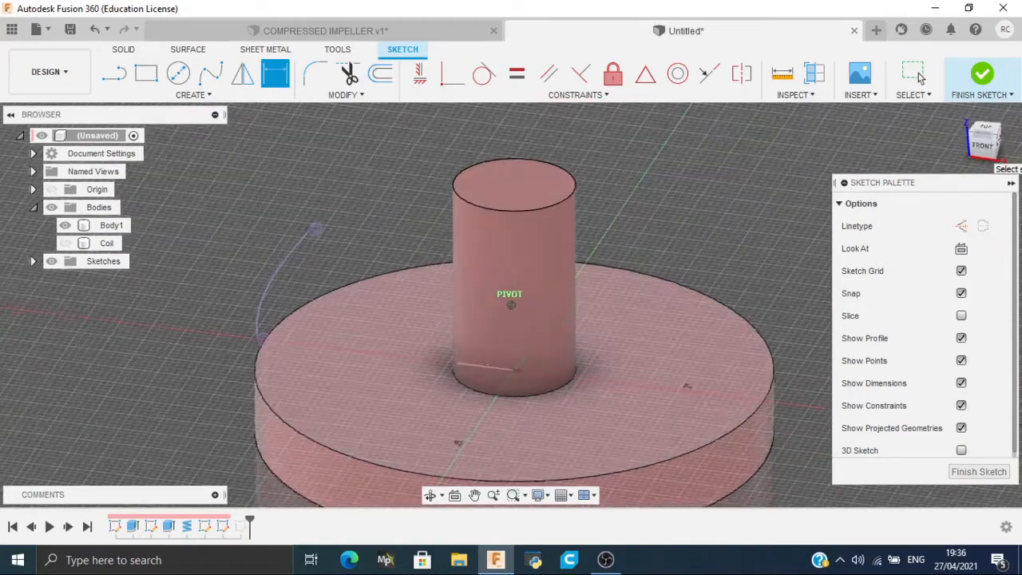
pyautogui.moveTo(987, 139); pyautogui.dragTo(996, 135)
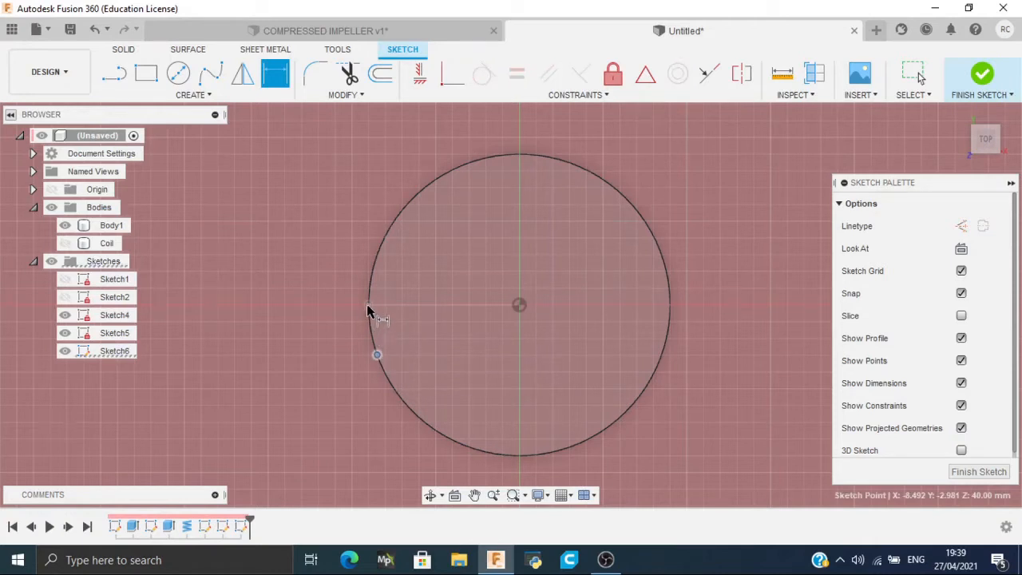
pyautogui.moveTo(237, 313)
pyautogui.mouseDown(button='middle')
pyautogui.moveTo(461, 308)
pyautogui.moveTo(607, 279)
pyautogui.mouseUp(button='middle')
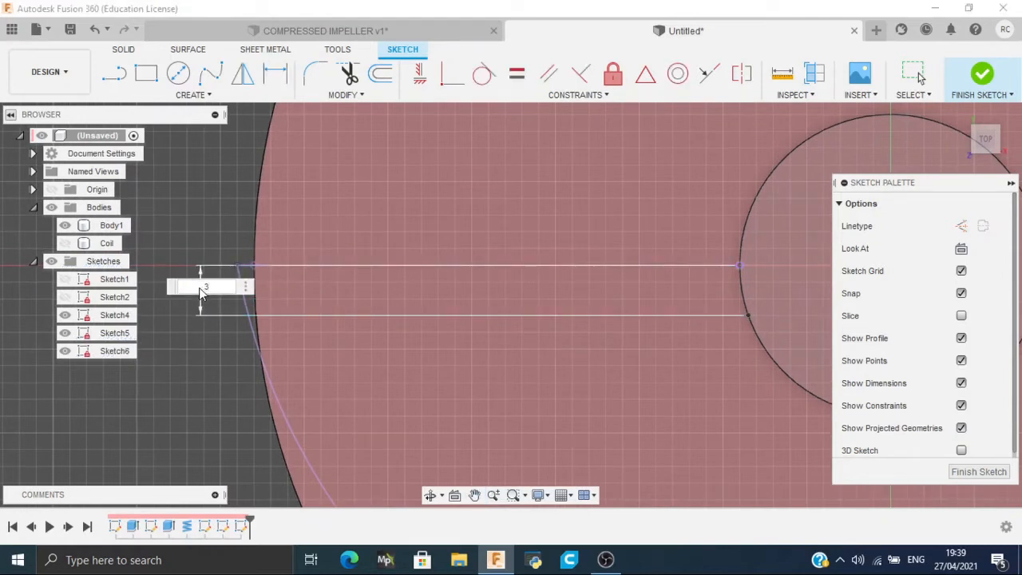
pyautogui.press('Return')
pyautogui.click(984, 77)
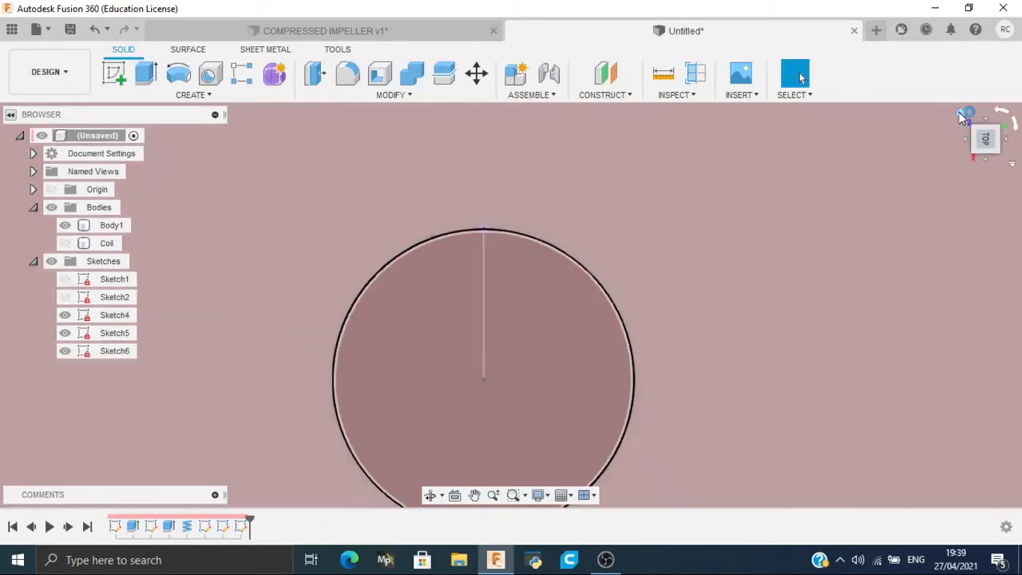
# Step: Start a sketch on the disc's upper face and enable 3D Sketch
pyautogui.click(961, 113)
pyautogui.moveTo(989, 152)
pyautogui.mouseDown()
pyautogui.moveTo(904, 166)
pyautogui.moveTo(916, 148)
pyautogui.mouseUp()
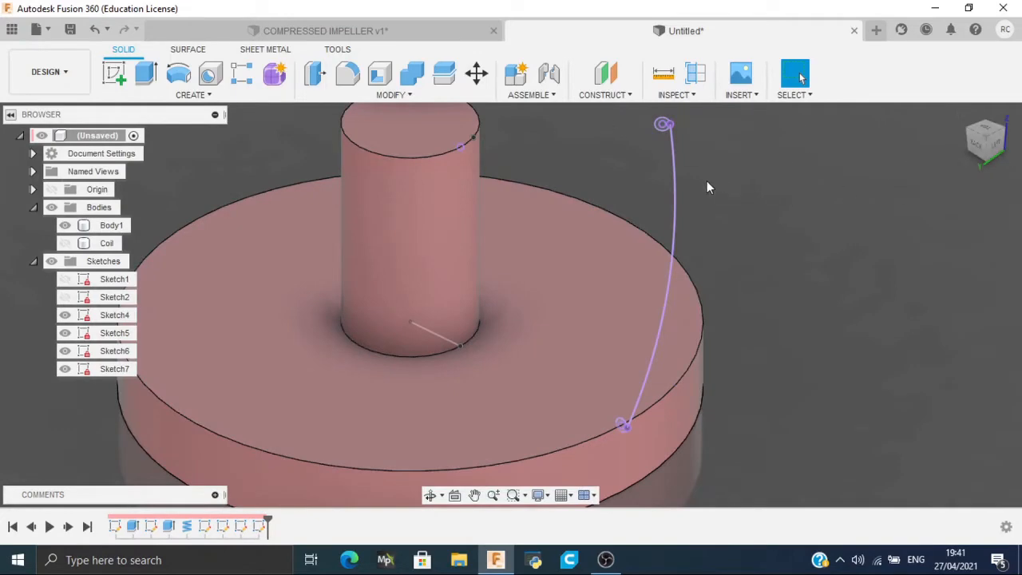
pyautogui.moveTo(564, 169); pyautogui.dragTo(569, 222, button='middle')
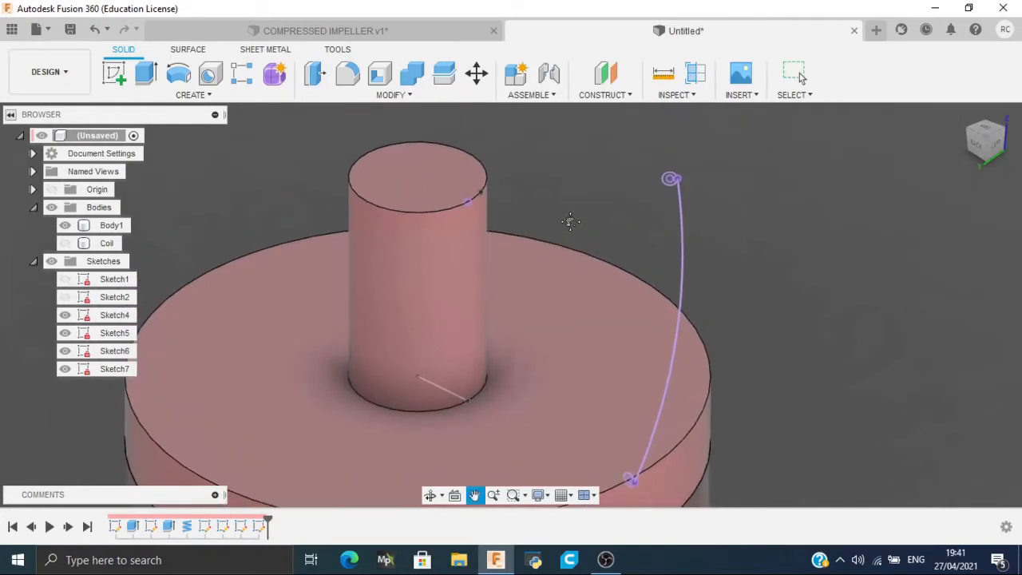
pyautogui.scroll(-1, 569, 216)
pyautogui.click(124, 75)
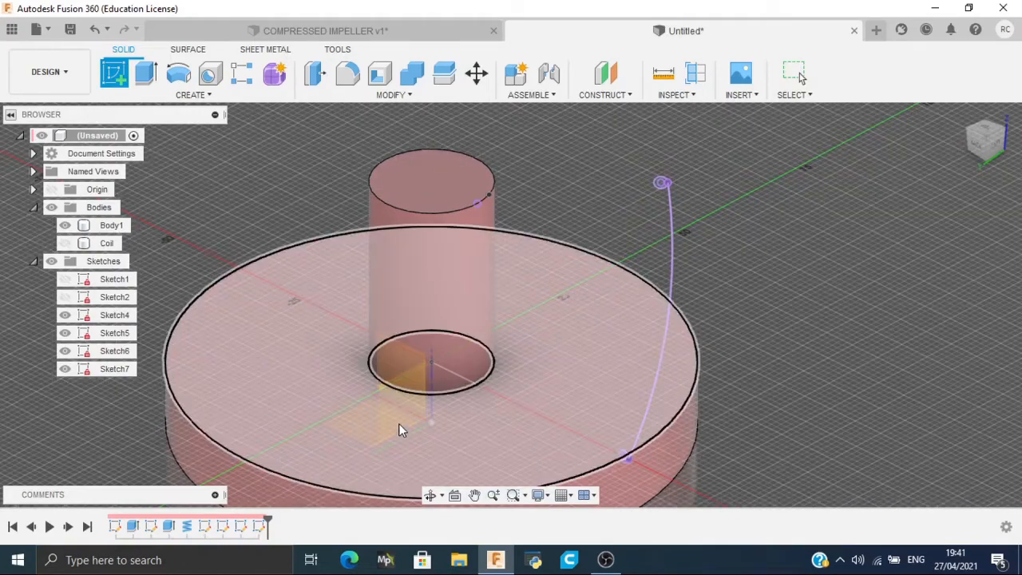
pyautogui.click(404, 385)
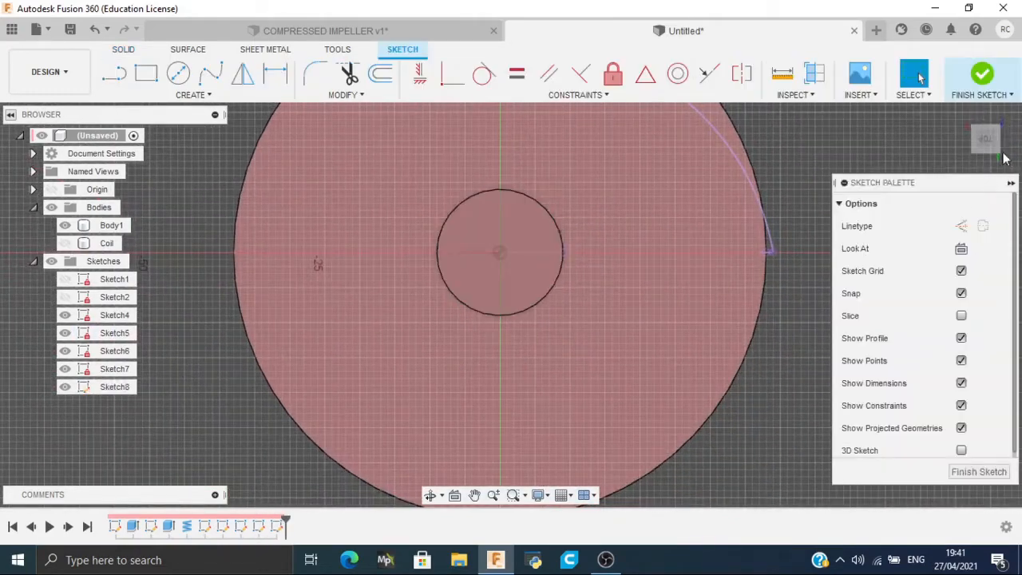
pyautogui.keyDown('shift'); pyautogui.moveTo(447, 384); pyautogui.dragTo(559, 351, button='middle'); pyautogui.keyUp('shift')
pyautogui.moveTo(755, 302)
pyautogui.keyDown('shift'); pyautogui.mouseDown(button='middle')
pyautogui.moveTo(766, 258)
pyautogui.moveTo(679, 349)
pyautogui.mouseUp(button='middle'); pyautogui.keyUp('shift')
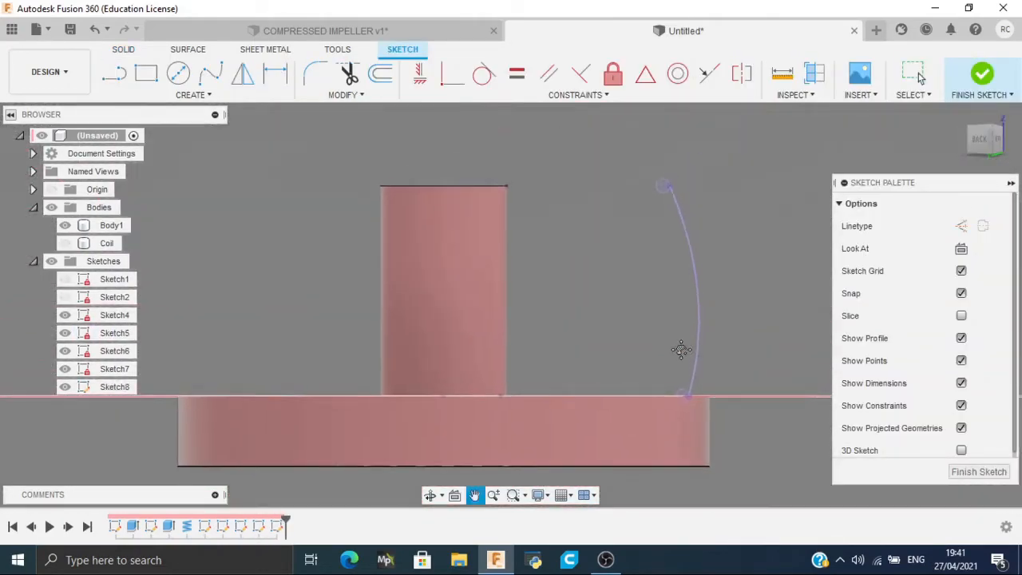
pyautogui.scroll(-1, 948, 394)
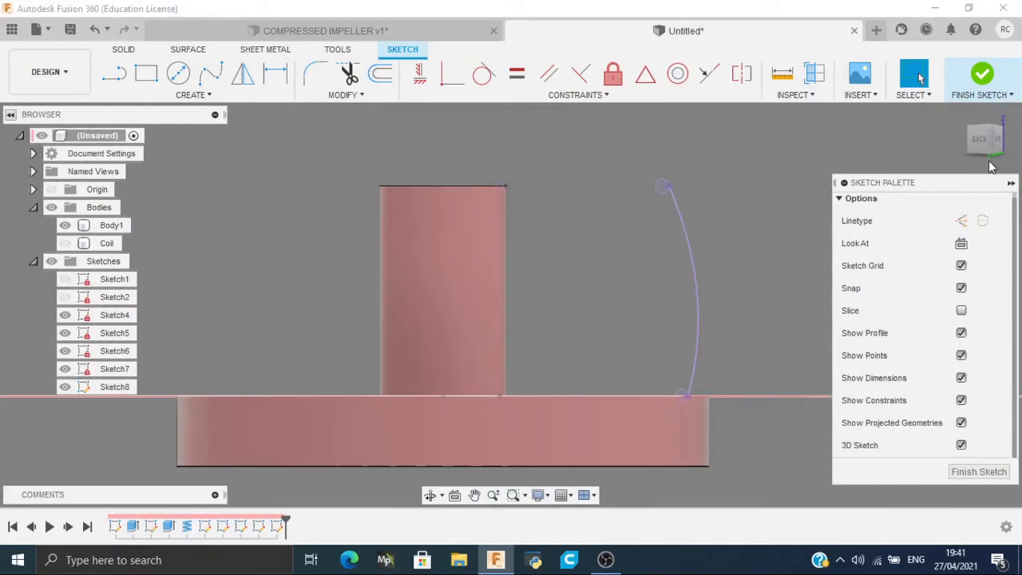
# Step: Draw lines from the hub's top rim point to the coil curve's upper end, and from its lower end to the hub's base
pyautogui.click(962, 113)
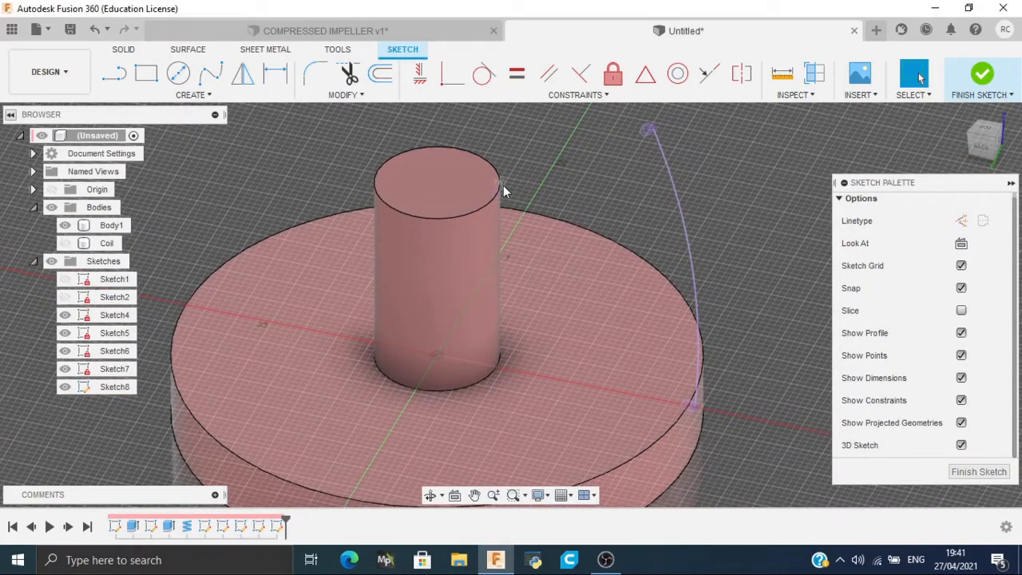
pyautogui.press('l')
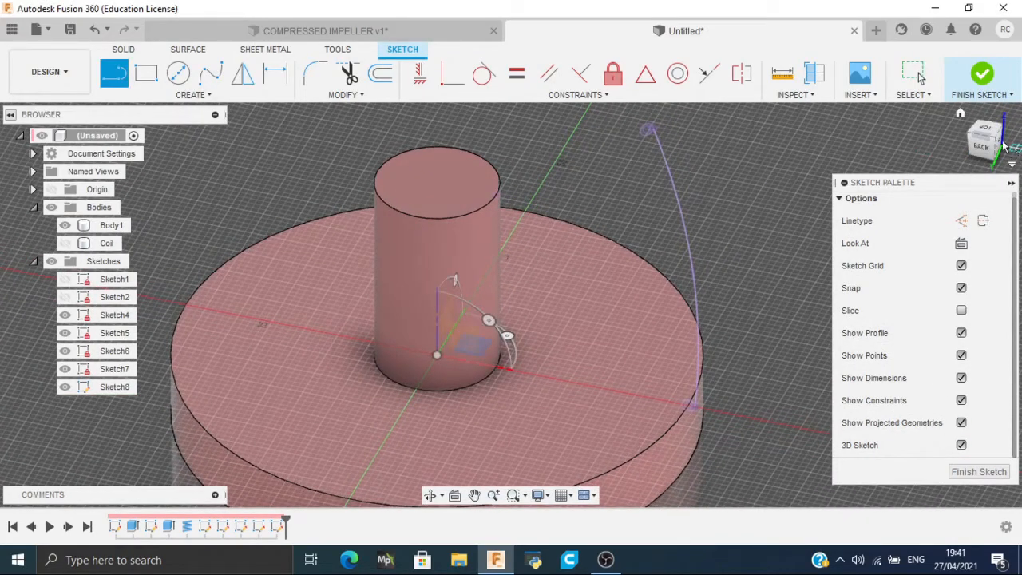
pyautogui.click(500, 185)
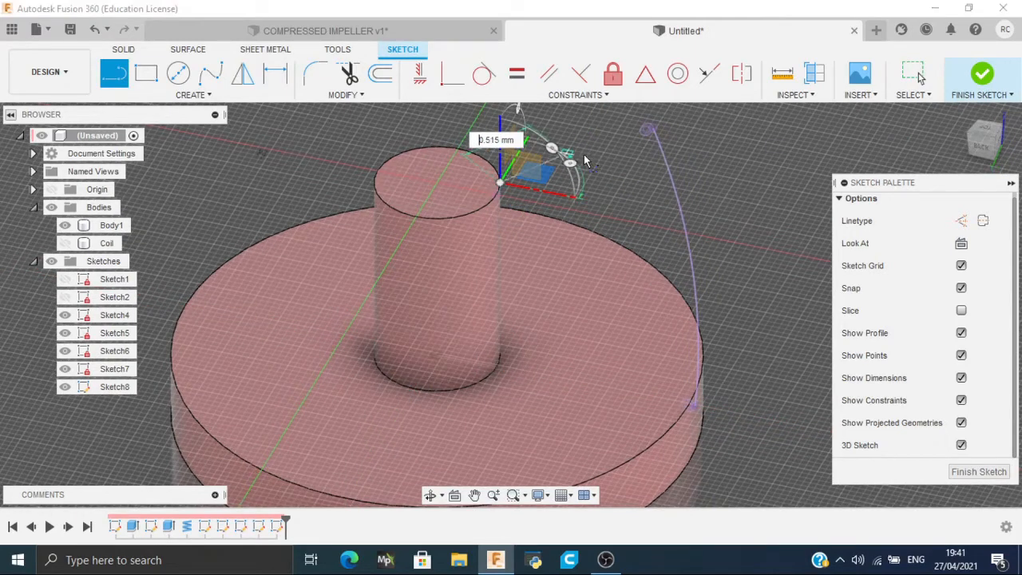
pyautogui.click(653, 130)
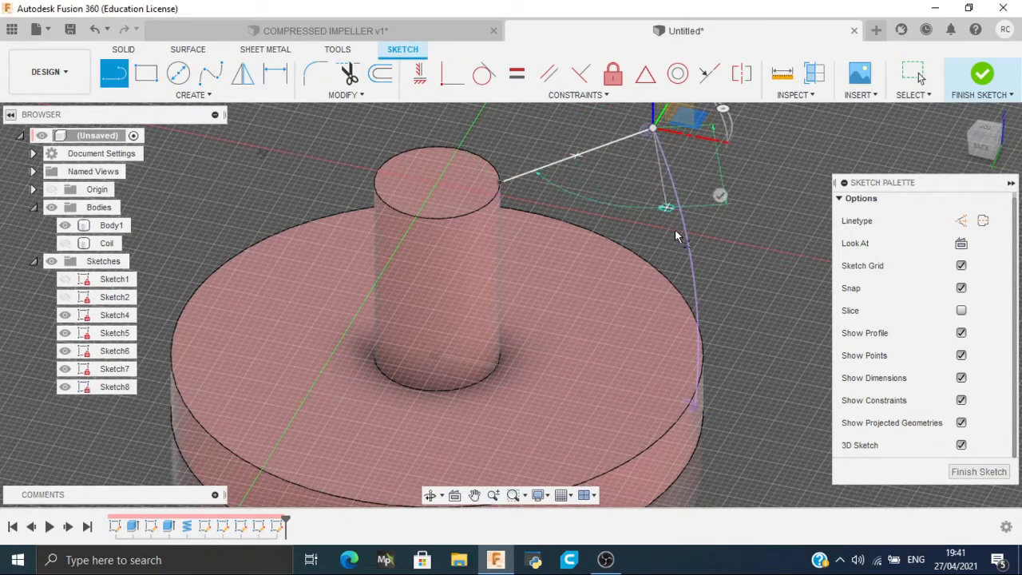
pyautogui.press('Escape')
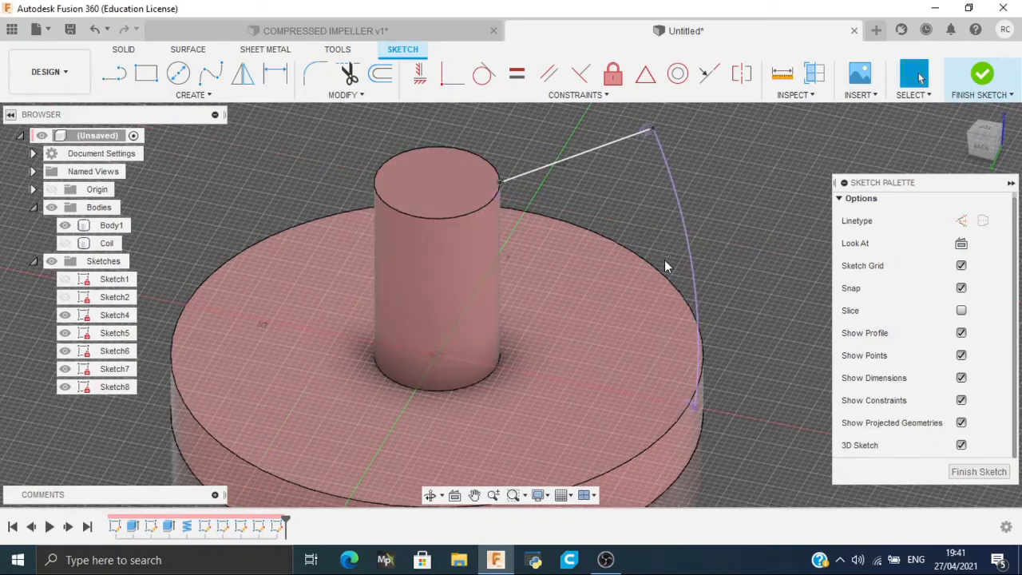
pyautogui.click(695, 407)
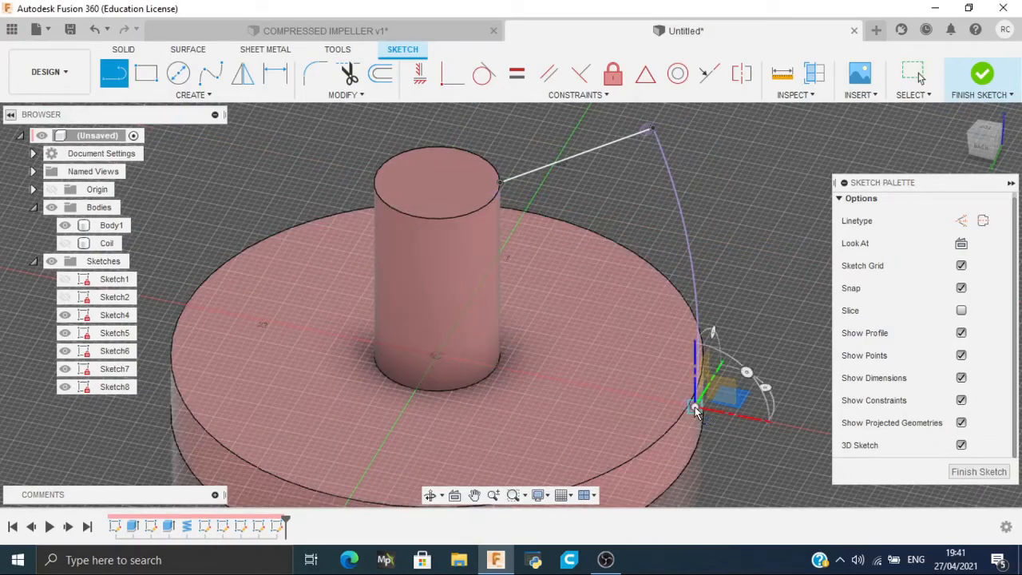
pyautogui.click(496, 368)
pyautogui.press('Escape')
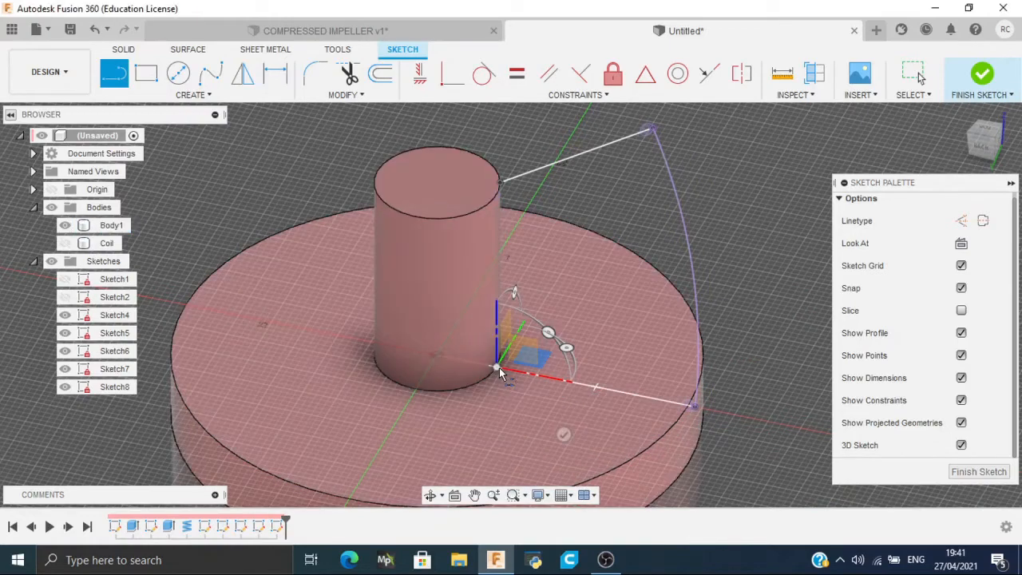
# Step: Close the blade outline with a line from the hub's base point up to its top rim point, and finish the sketch
pyautogui.scroll(5, 497, 368)
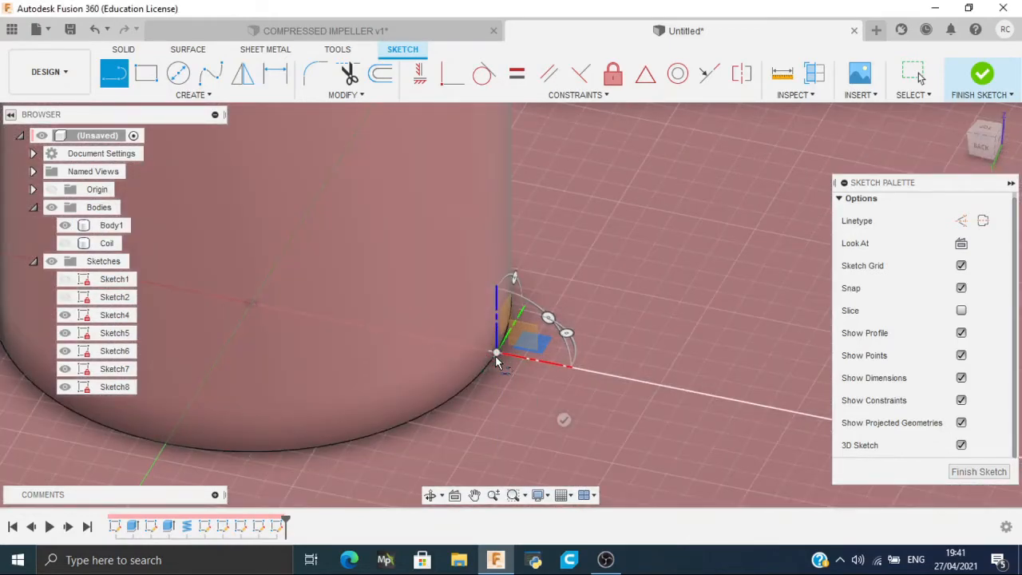
pyautogui.moveTo(511, 205); pyautogui.dragTo(481, 511, button='middle')
pyautogui.moveTo(448, 324); pyautogui.dragTo(441, 553, button='middle')
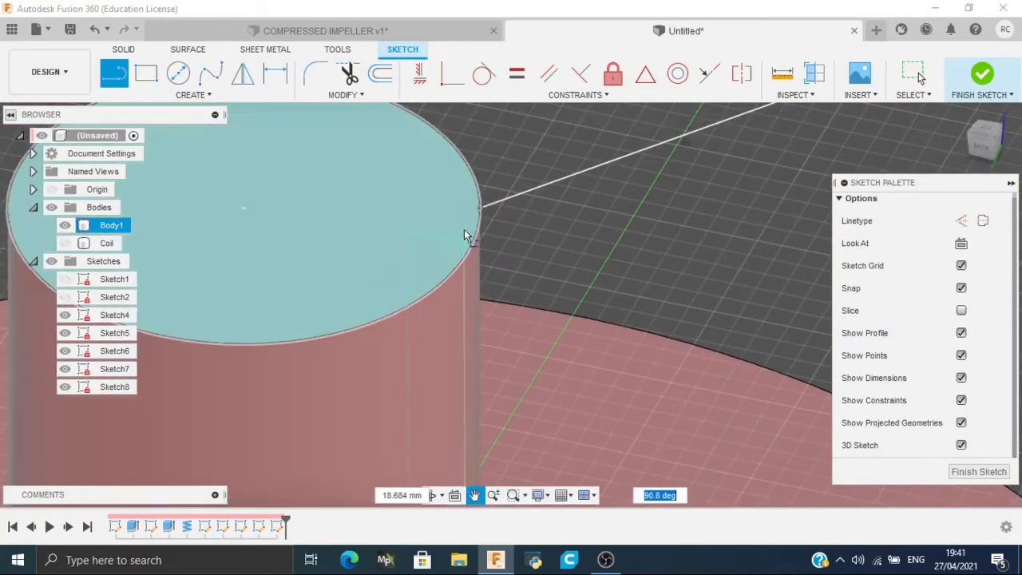
pyautogui.click(478, 209)
pyautogui.scroll(-5, 478, 209)
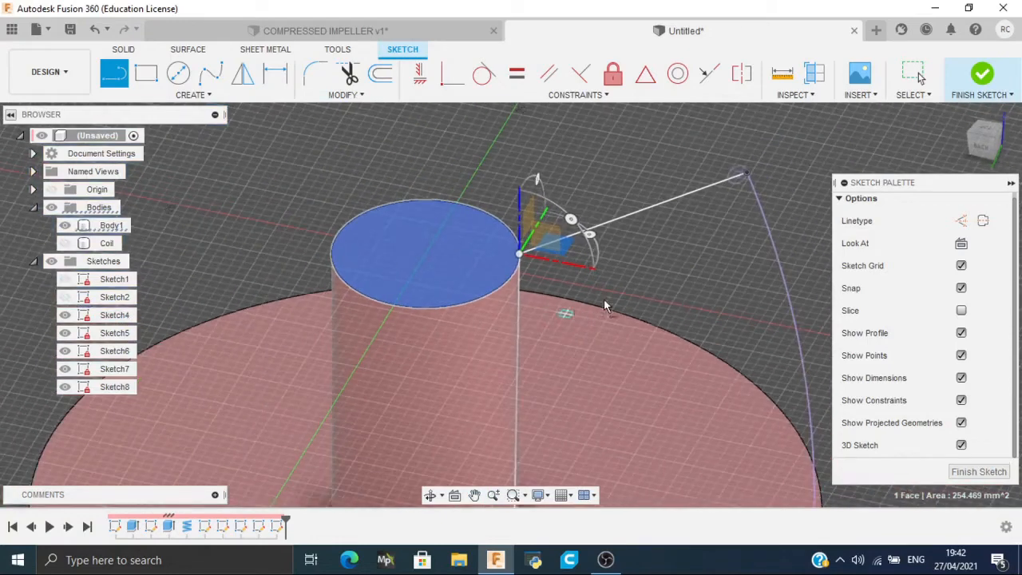
pyautogui.click(984, 74)
# Step: Create a Patch surface as a new body bounded by the three sketch lines and the coil curve
pyautogui.scroll(-5, 826, 265)
pyautogui.moveTo(826, 262); pyautogui.dragTo(769, 167, button='middle')
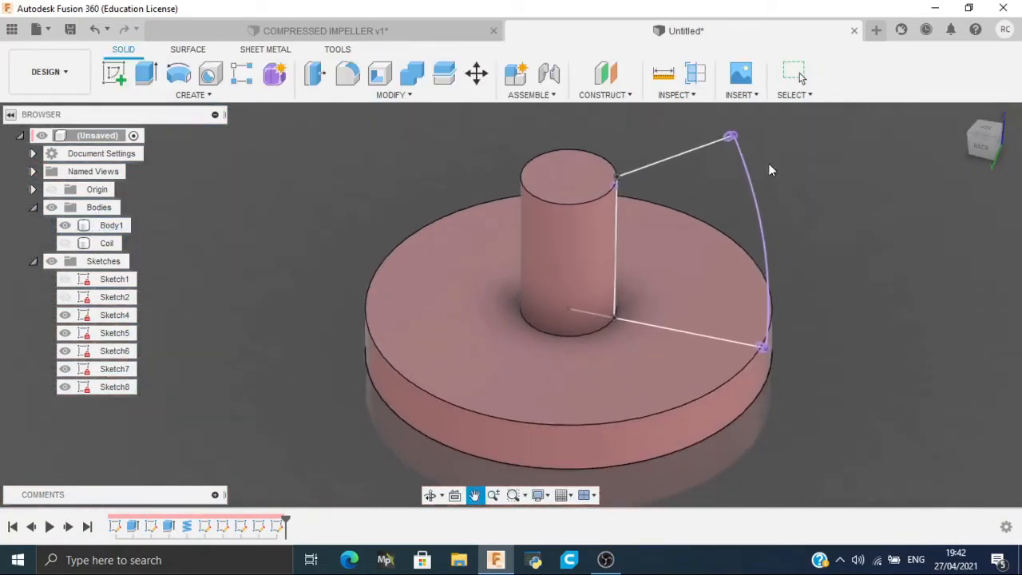
pyautogui.moveTo(983, 144)
pyautogui.mouseDown()
pyautogui.moveTo(911, 98)
pyautogui.moveTo(858, 148)
pyautogui.moveTo(943, 139)
pyautogui.moveTo(929, 149)
pyautogui.moveTo(888, 139)
pyautogui.moveTo(944, 133)
pyautogui.mouseUp()
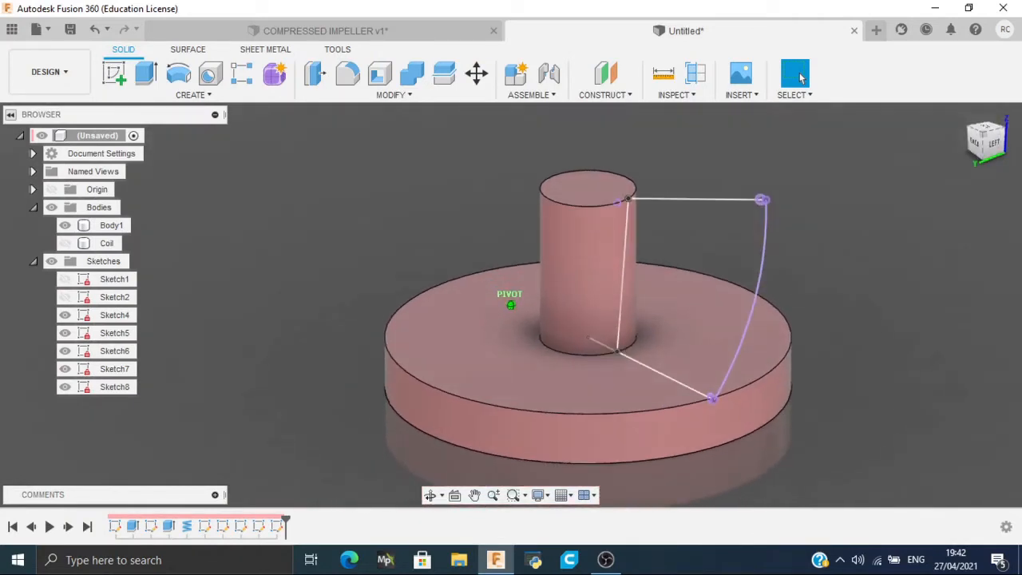
pyautogui.click(190, 52)
pyautogui.click(147, 77)
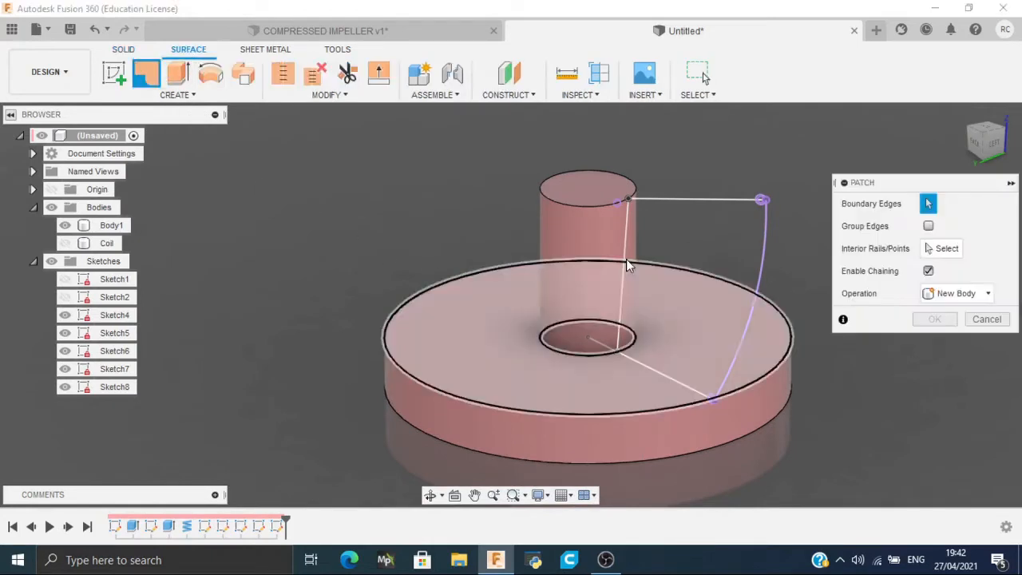
pyautogui.click(692, 201)
pyautogui.click(626, 243)
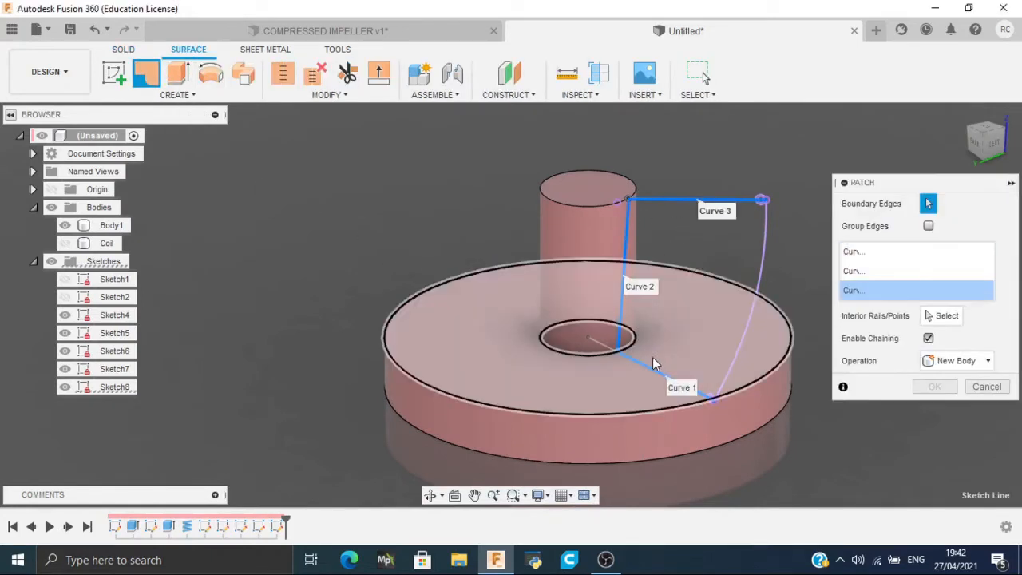
pyautogui.click(766, 304)
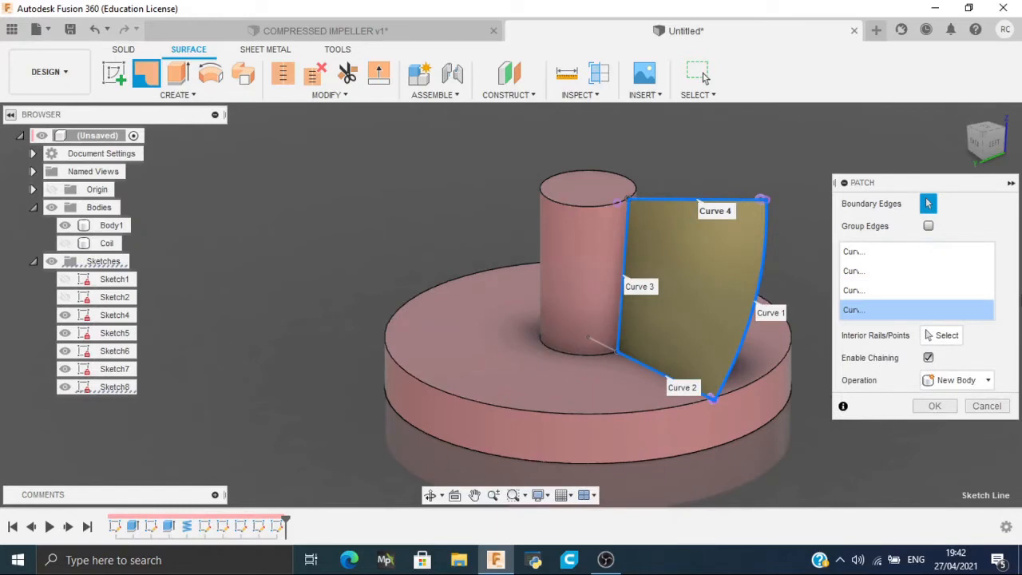
pyautogui.moveTo(988, 143)
pyautogui.mouseDown()
pyautogui.moveTo(965, 131)
pyautogui.moveTo(988, 147)
pyautogui.mouseUp()
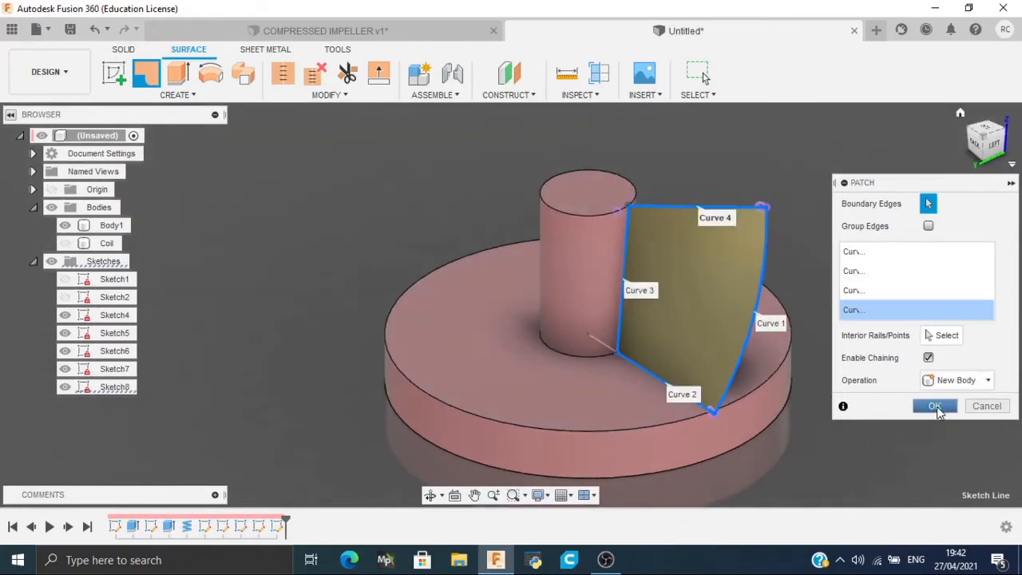
pyautogui.click(936, 406)
# Step: Hide the remaining visible sketches so only the bodies show, and collapse the sketch list
pyautogui.moveTo(948, 129)
pyautogui.mouseDown()
pyautogui.moveTo(916, 144)
pyautogui.moveTo(949, 140)
pyautogui.moveTo(951, 128)
pyautogui.mouseUp()
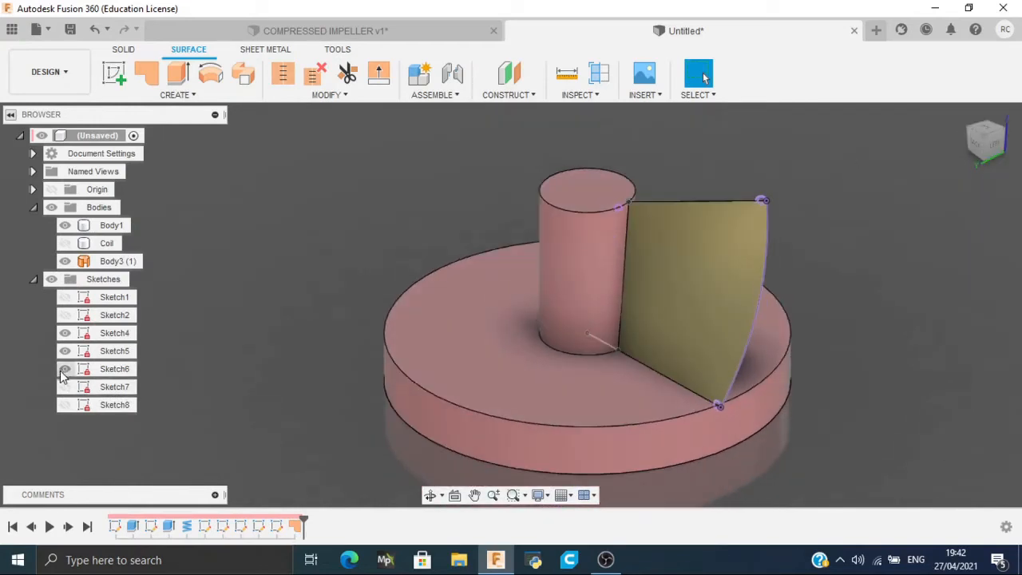
pyautogui.click(65, 333)
pyautogui.click(65, 350)
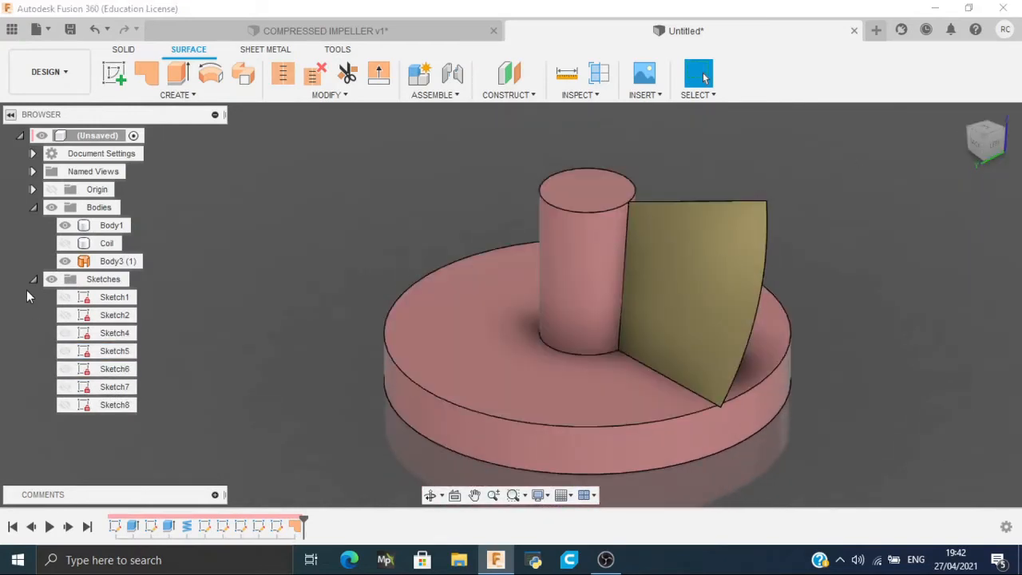
pyautogui.click(33, 280)
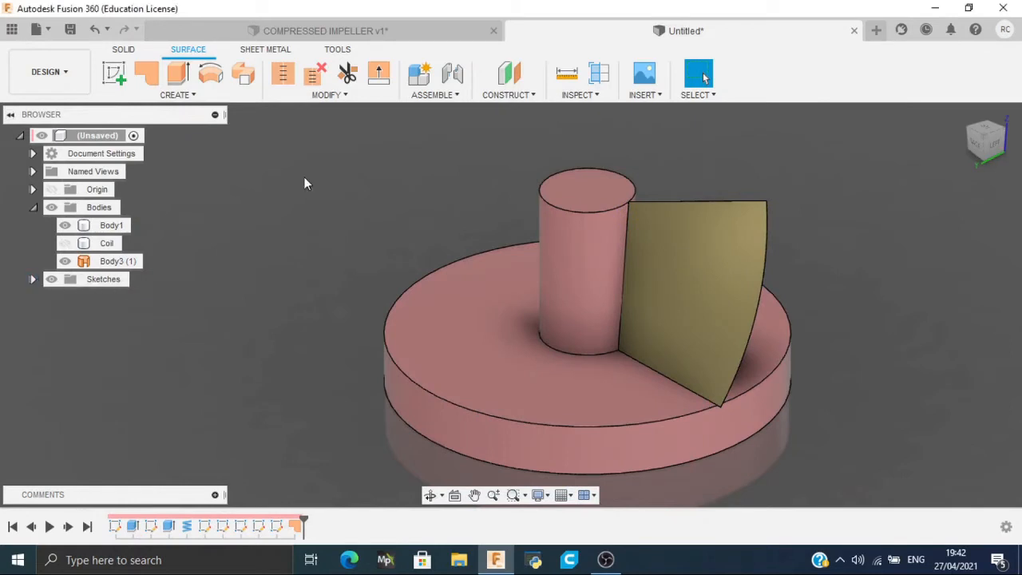
# Step: Thicken the blade surface by 0.50 mm with Symmetric direction as a new body
pyautogui.click(166, 96)
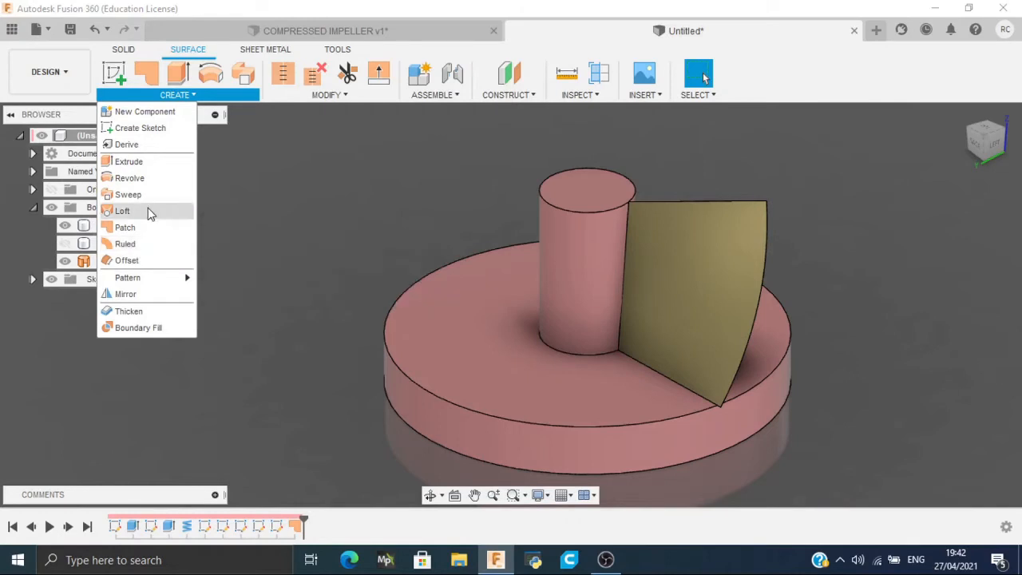
pyautogui.click(149, 312)
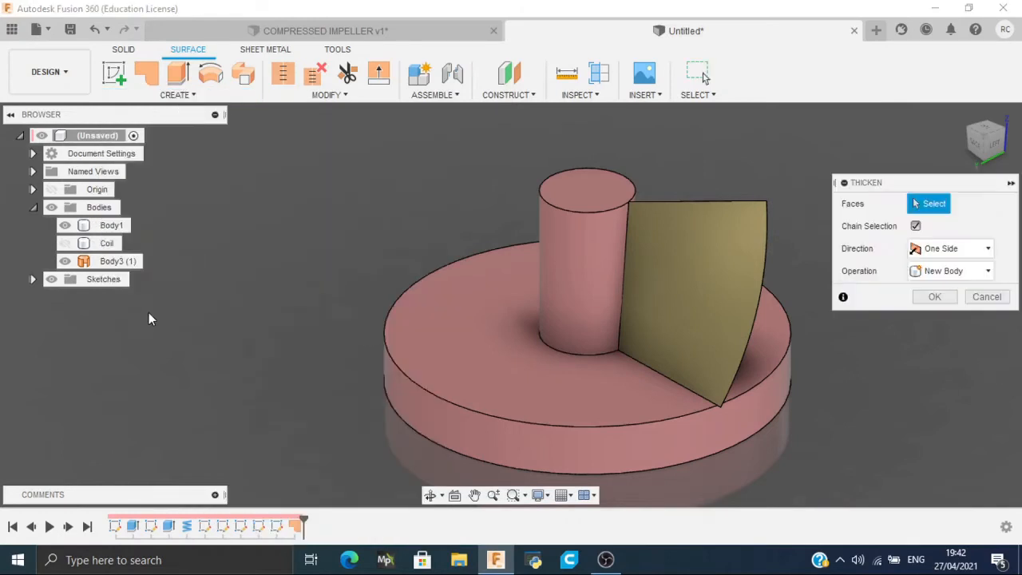
pyautogui.click(752, 267)
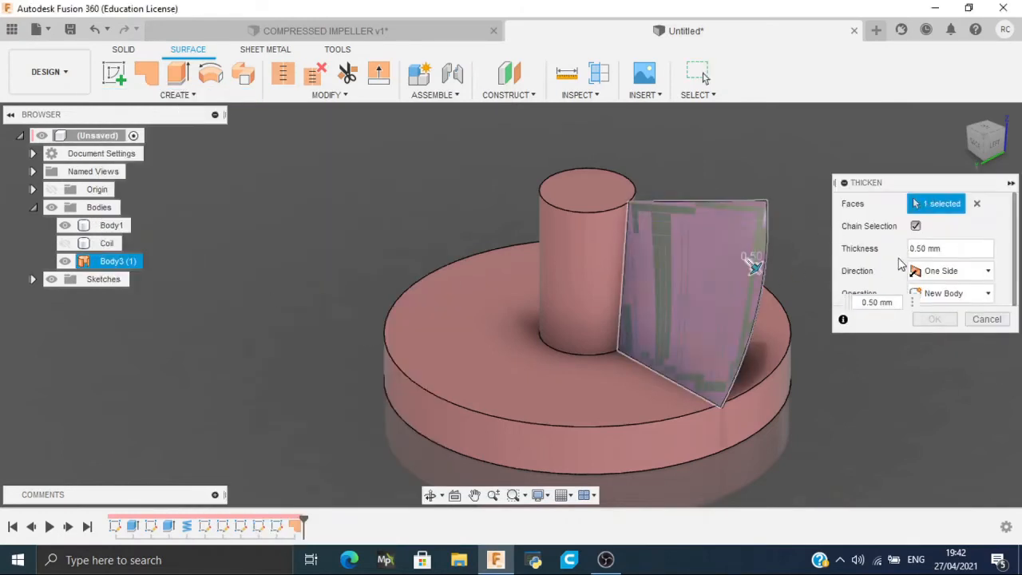
pyautogui.click(942, 271)
pyautogui.click(945, 308)
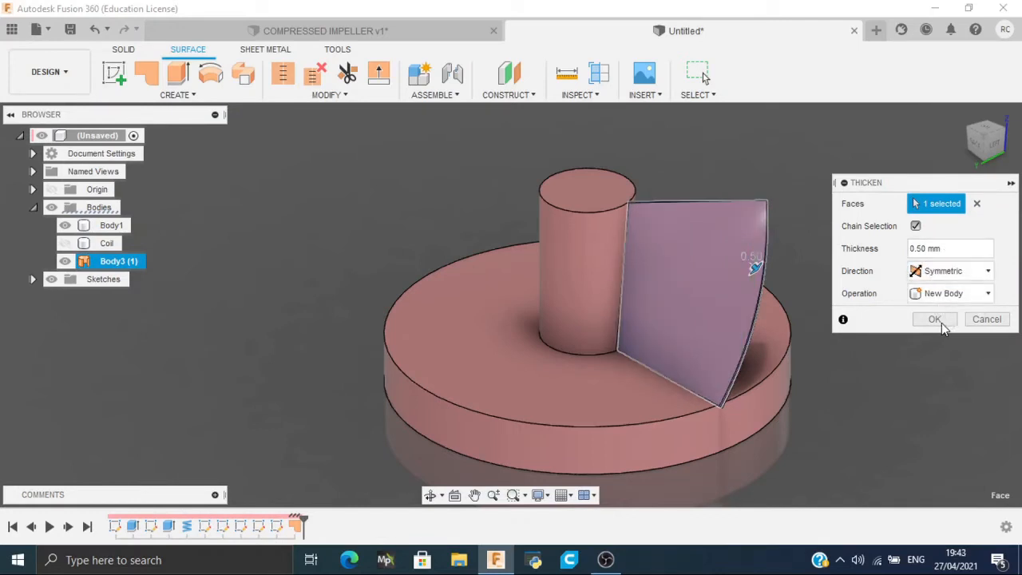
pyautogui.click(926, 294)
pyautogui.click(934, 364)
pyautogui.click(936, 321)
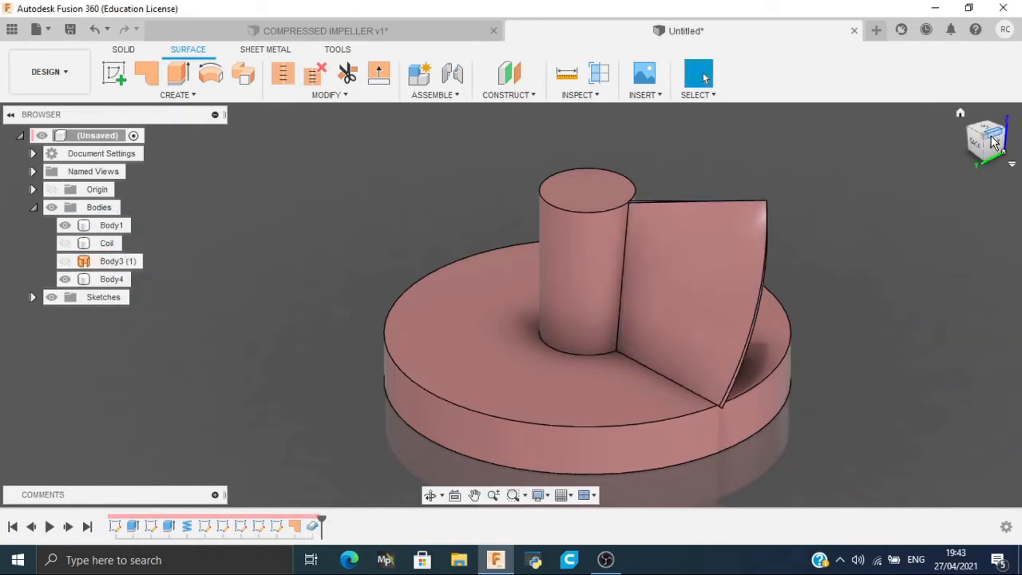
# Step: Start a sketch on the underside of the disc with 3D Sketch turned off
pyautogui.moveTo(993, 141)
pyautogui.mouseDown()
pyautogui.moveTo(965, 177)
pyautogui.moveTo(910, 143)
pyautogui.moveTo(903, 164)
pyautogui.moveTo(974, 144)
pyautogui.moveTo(995, 160)
pyautogui.moveTo(969, 147)
pyautogui.moveTo(967, 134)
pyautogui.moveTo(980, 159)
pyautogui.moveTo(985, 143)
pyautogui.mouseUp()
pyautogui.click(124, 51)
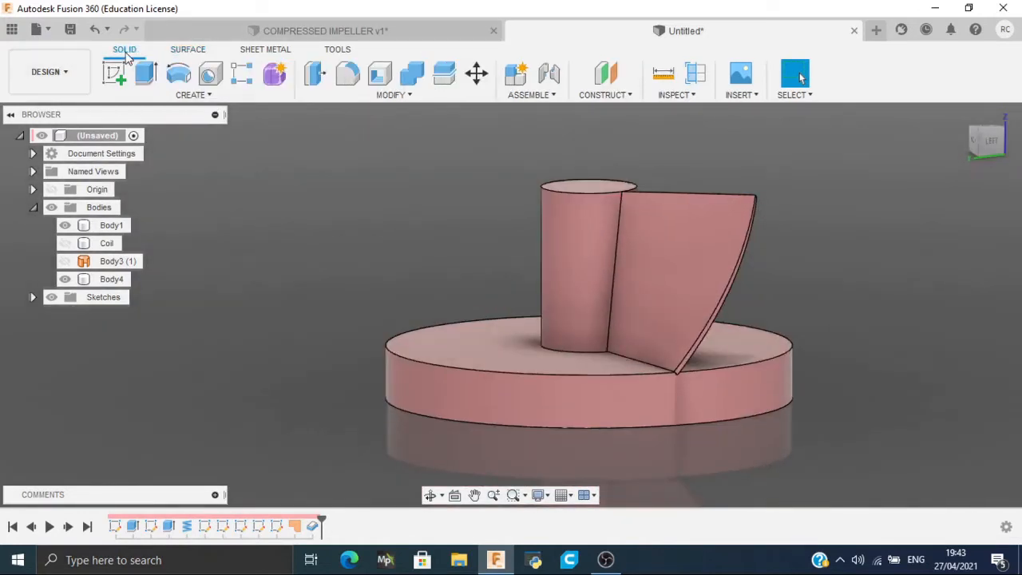
pyautogui.click(979, 144)
pyautogui.click(668, 305)
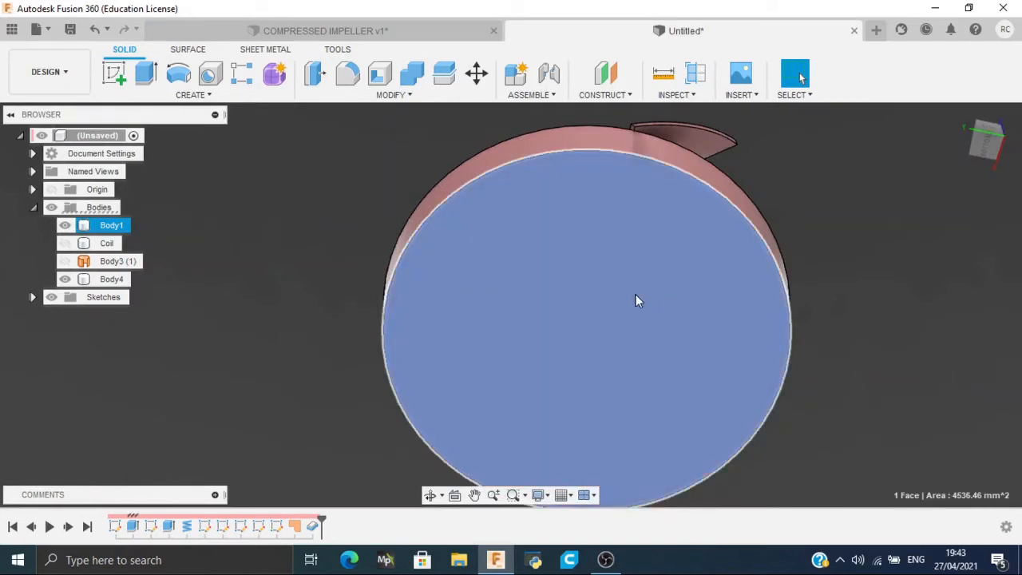
pyautogui.press('c')
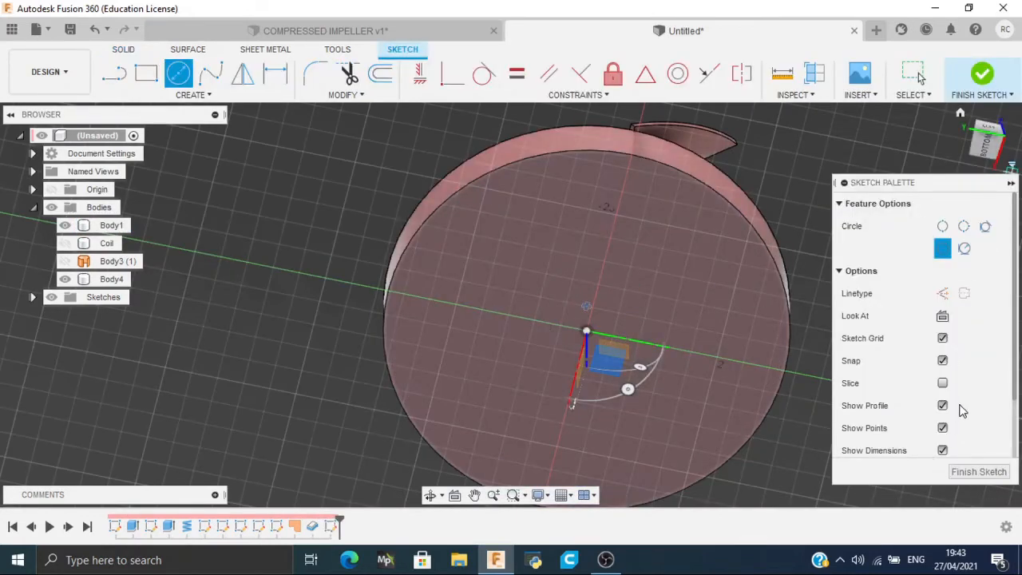
pyautogui.scroll(-2, 956, 413)
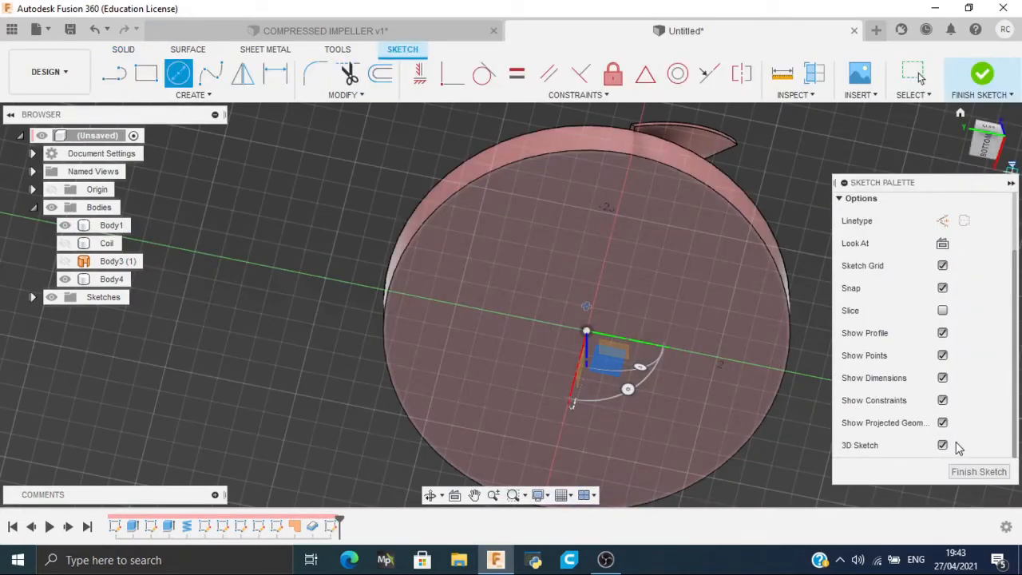
pyautogui.click(943, 446)
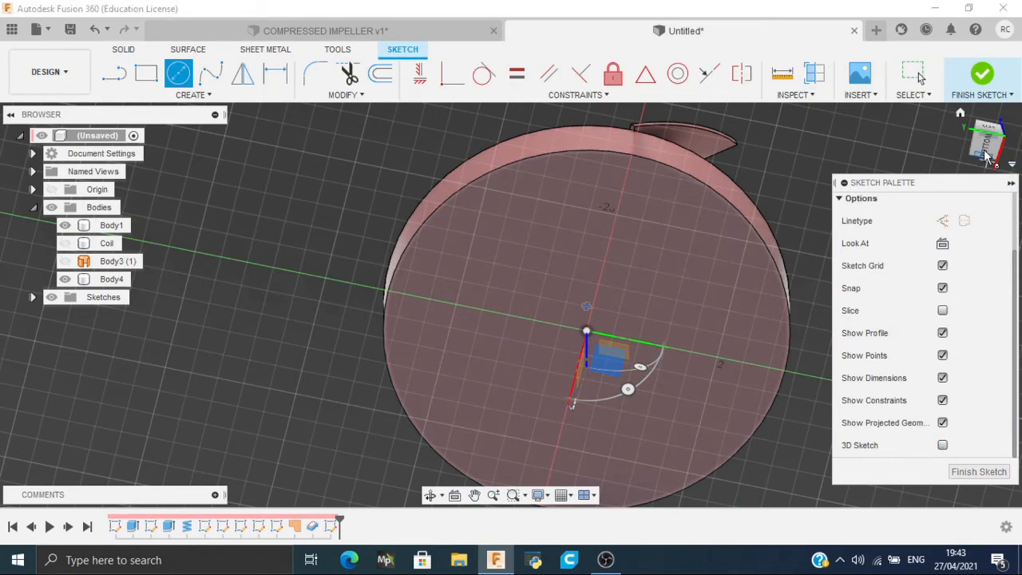
pyautogui.click(965, 160)
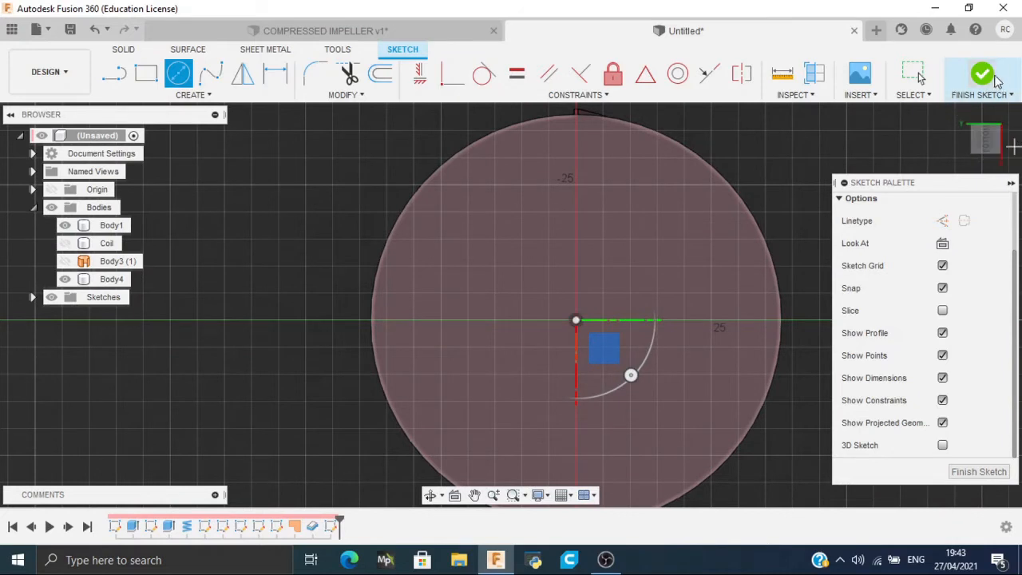
pyautogui.press('Escape')
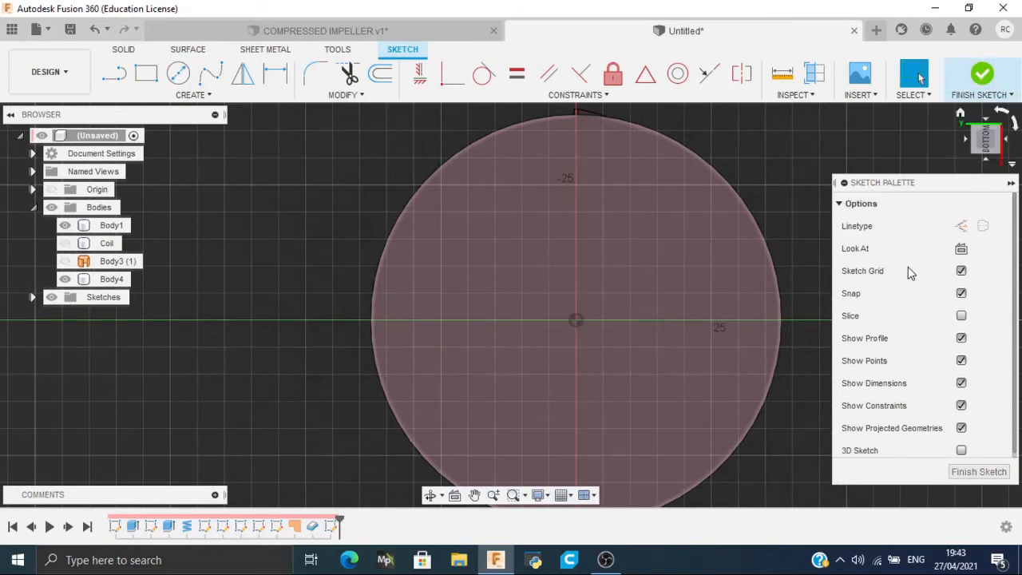
# Step: Draw an 80 mm diameter circle centred on the origin, concentric with the disc
pyautogui.press('c')
pyautogui.click(576, 320)
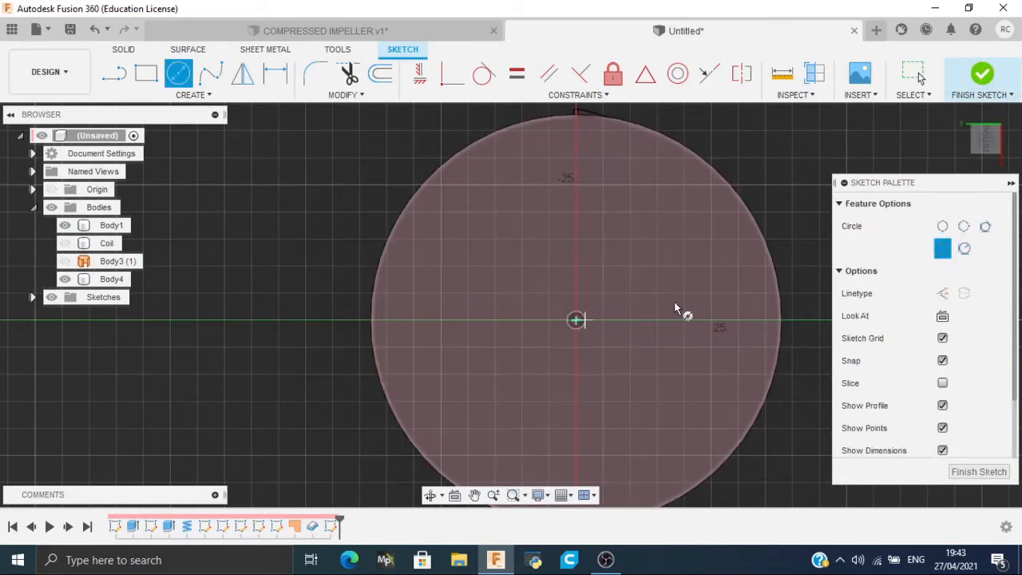
pyautogui.press('Tab')
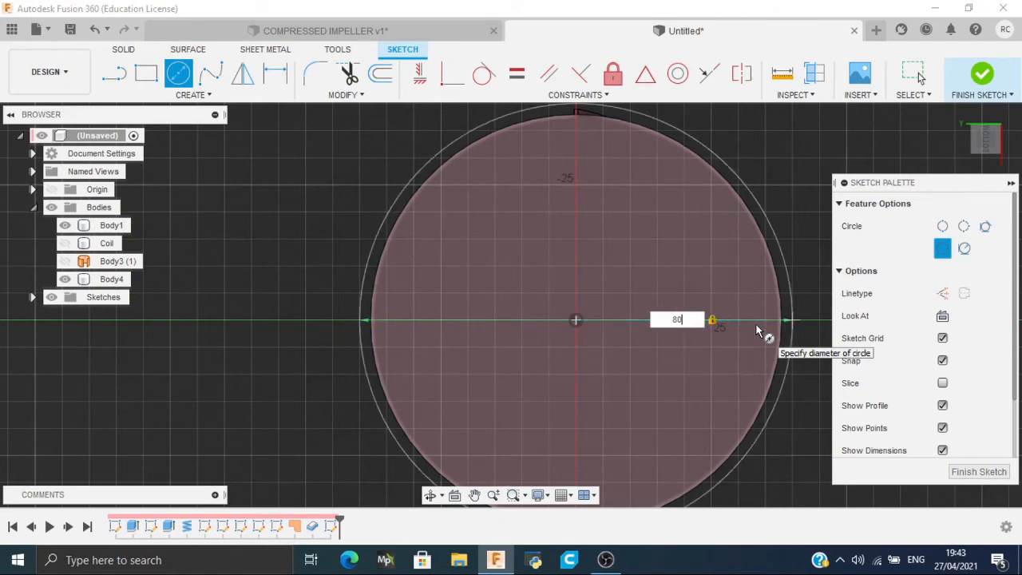
pyautogui.press('Return')
pyautogui.press('Escape')
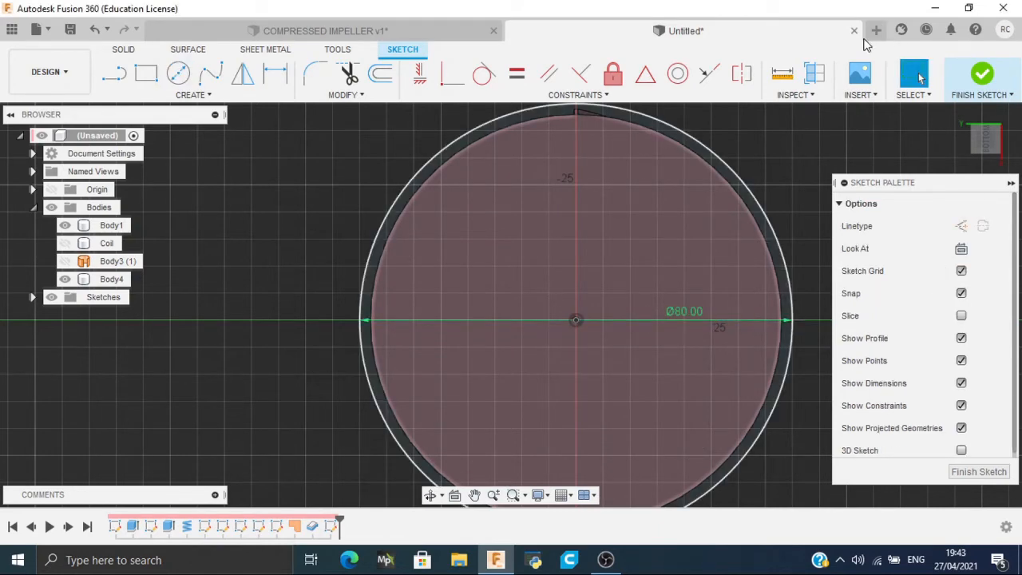
# Step: Extrude both the inner disc profile and the outer ring by -12 mm into the body with the Join operation
pyautogui.moveTo(985, 142); pyautogui.dragTo(954, 170)
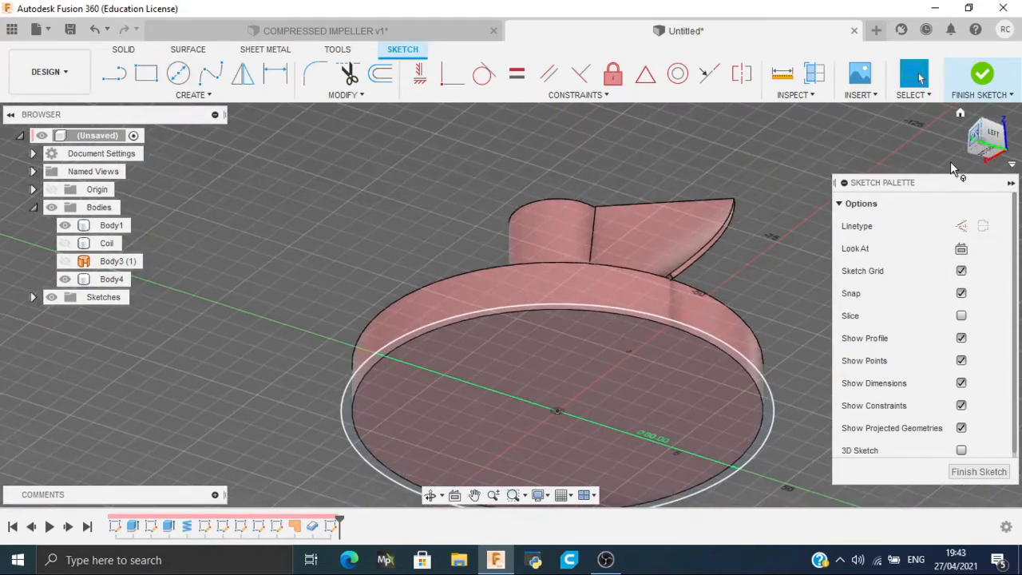
pyautogui.press('e')
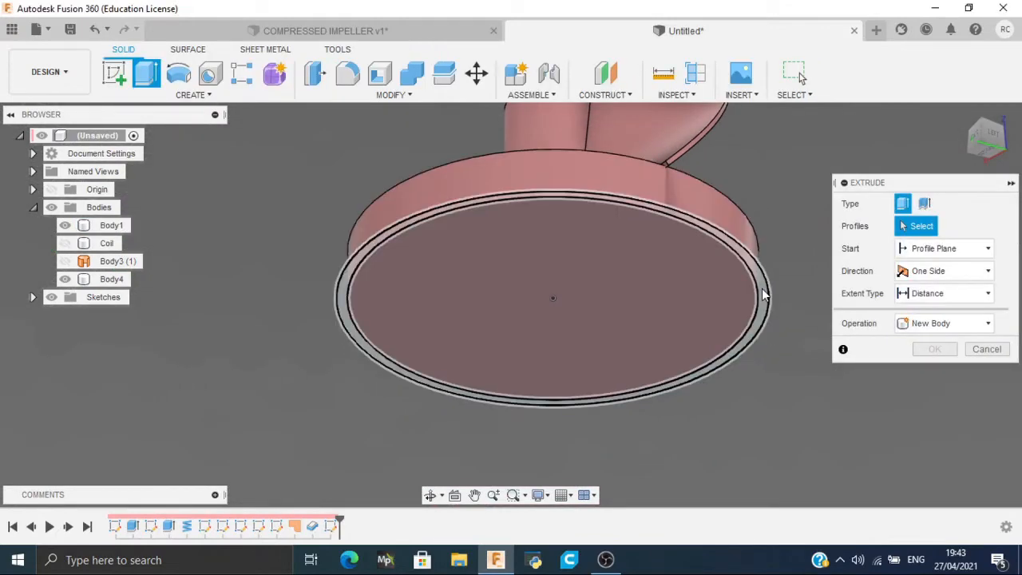
pyautogui.click(763, 296)
pyautogui.click(742, 307)
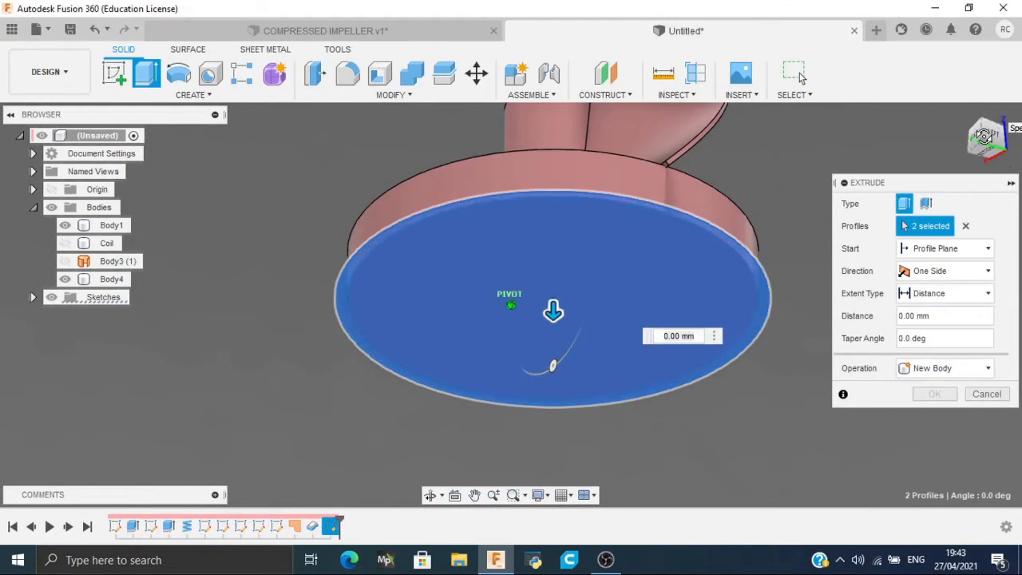
pyautogui.moveTo(984, 137); pyautogui.dragTo(966, 151)
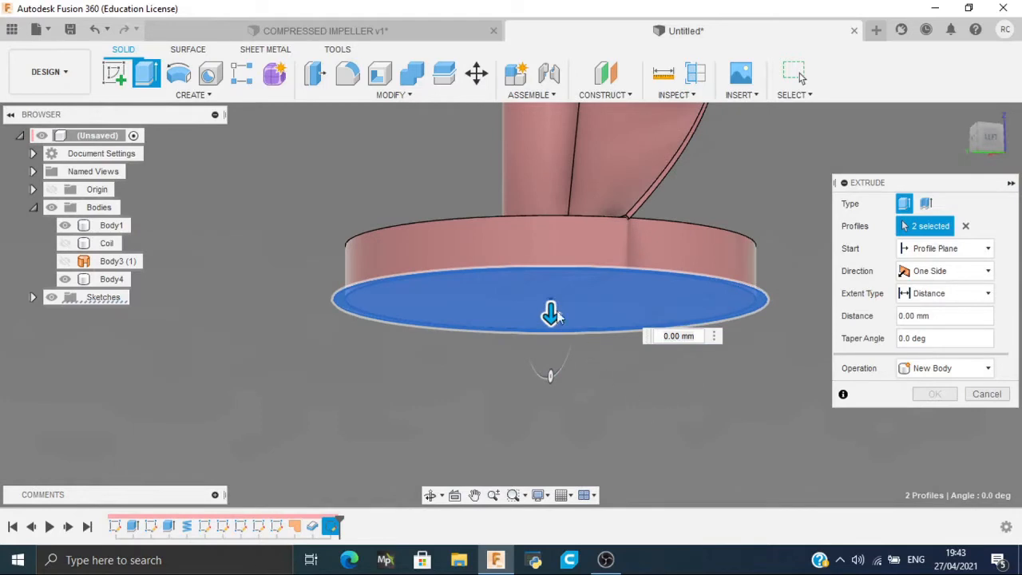
pyautogui.moveTo(551, 314); pyautogui.dragTo(563, 265)
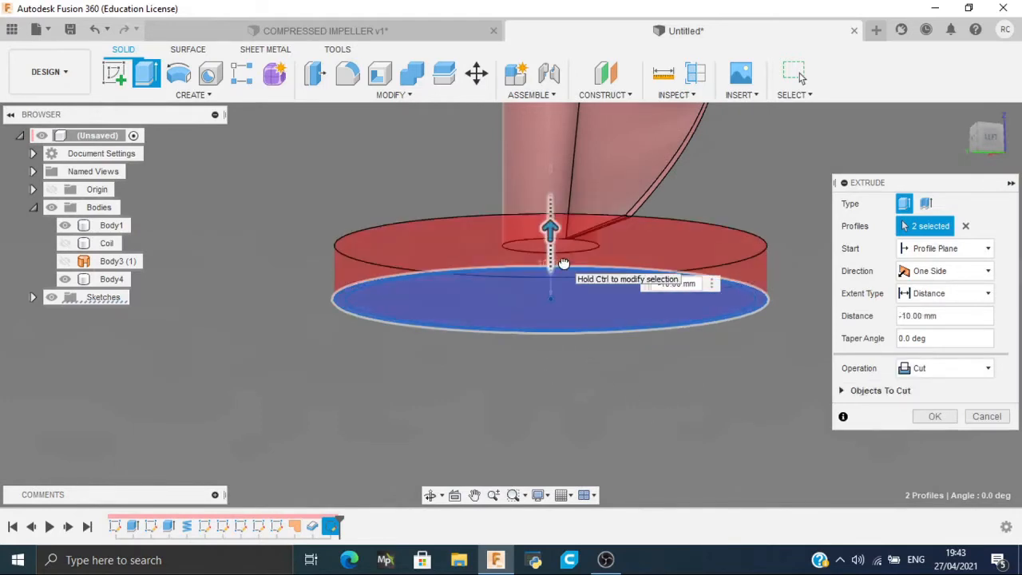
pyautogui.write('-12')
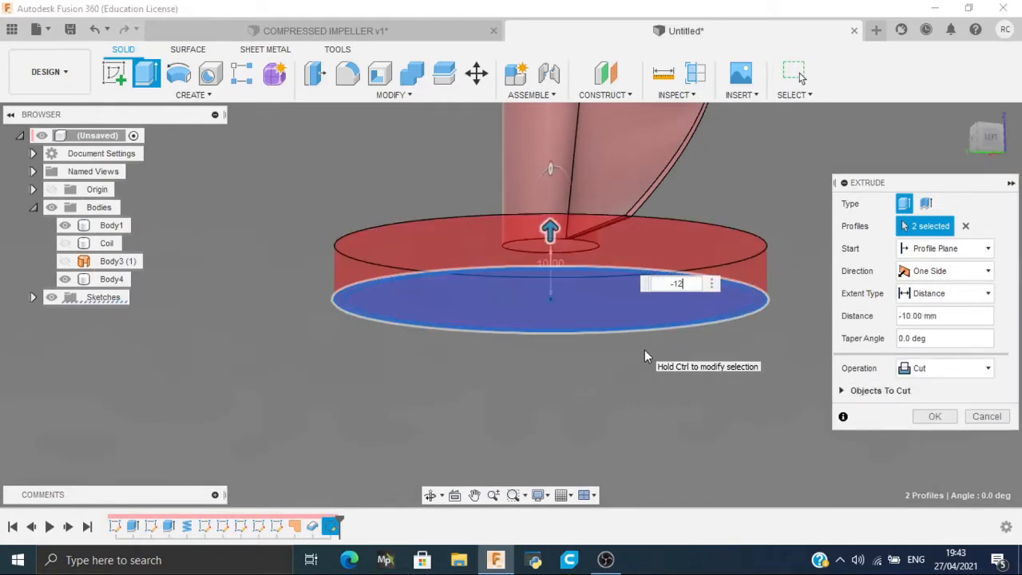
pyautogui.press('Return')
pyautogui.click(925, 373)
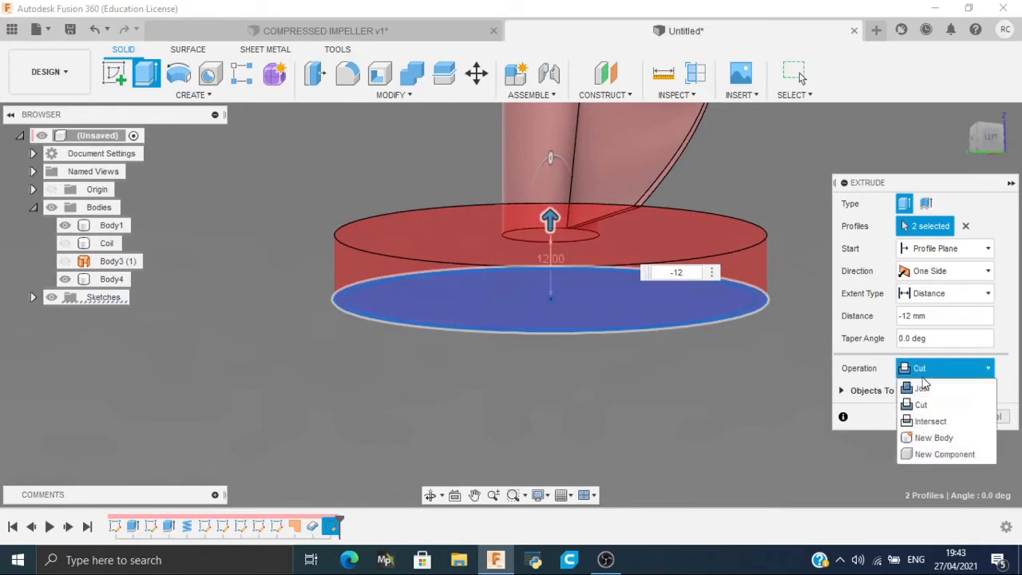
pyautogui.click(924, 389)
pyautogui.click(933, 397)
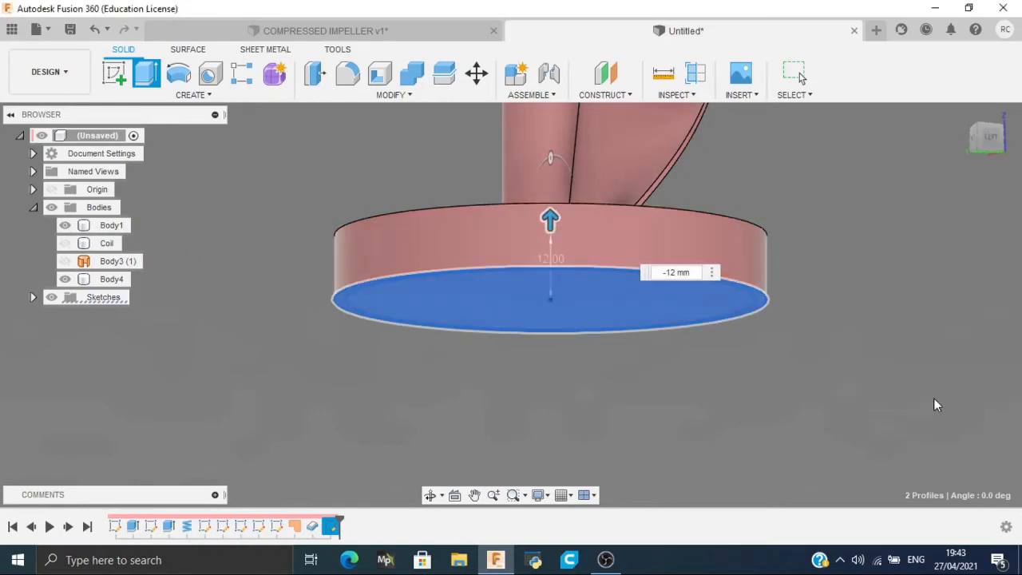
# Step: Sketch a 20 mm diameter circle on the hub's top face, centred on the hub
pyautogui.moveTo(991, 137)
pyautogui.mouseDown()
pyautogui.moveTo(963, 167)
pyautogui.moveTo(962, 209)
pyautogui.moveTo(947, 203)
pyautogui.moveTo(973, 170)
pyautogui.moveTo(984, 222)
pyautogui.mouseUp()
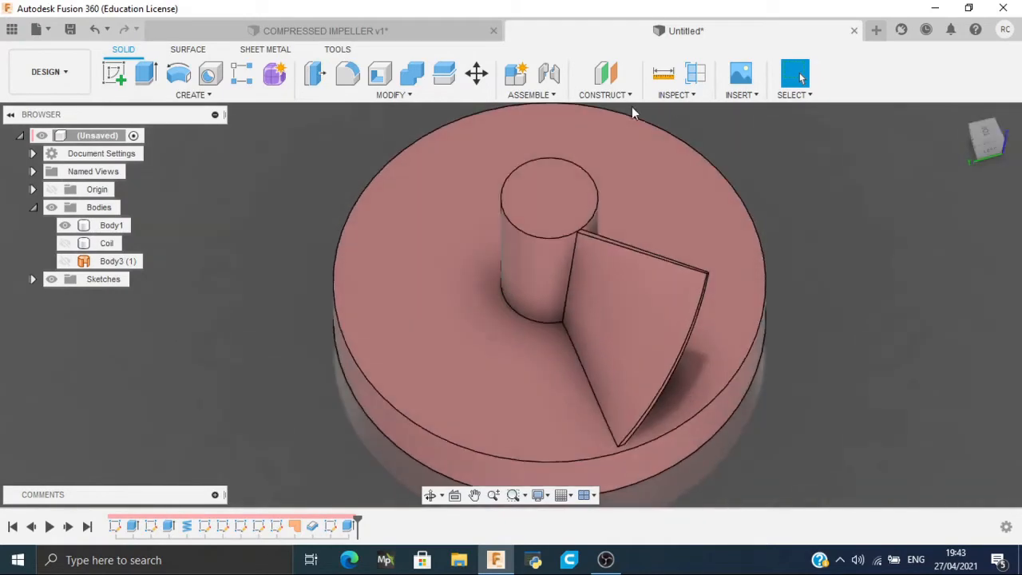
pyautogui.click(559, 215)
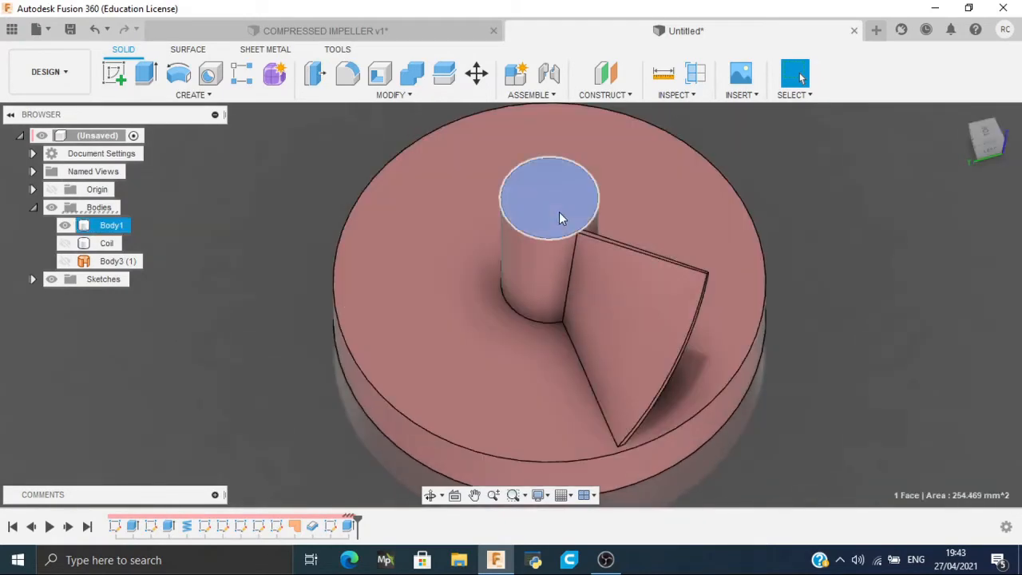
pyautogui.press('c')
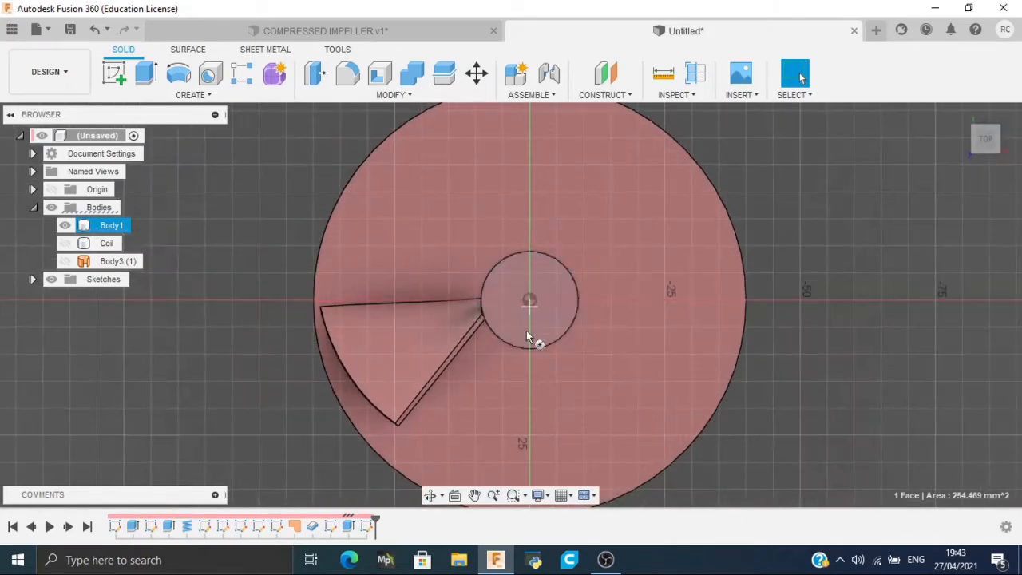
pyautogui.click(530, 300)
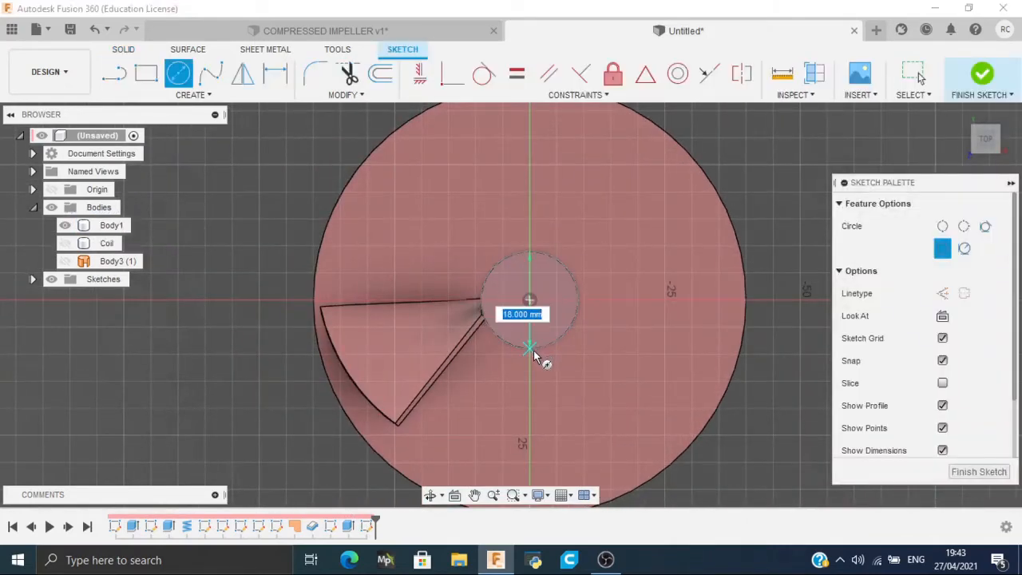
pyautogui.write('20')
pyautogui.press('Return')
pyautogui.press('Escape')
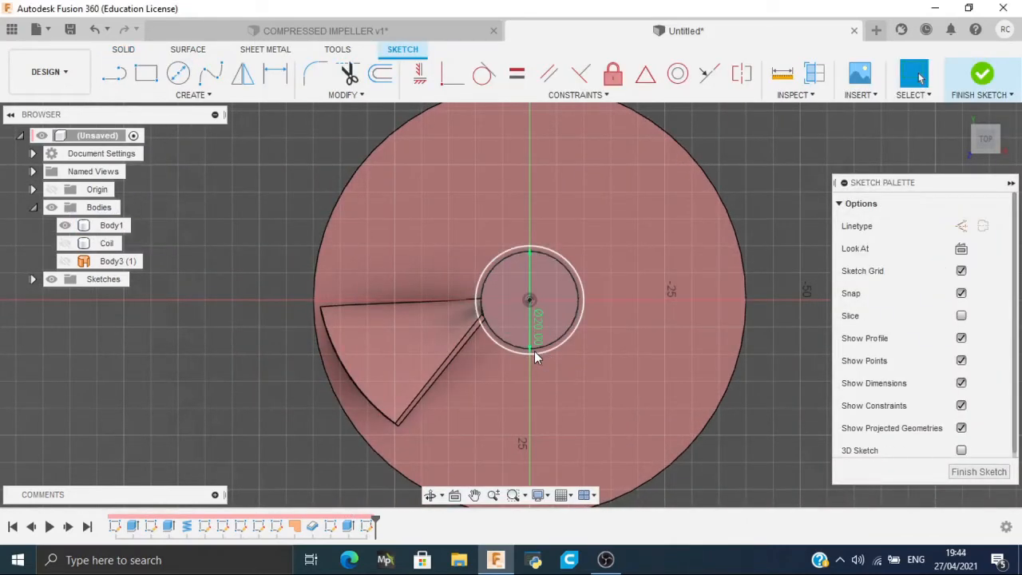
# Step: Extrude the thin ring around the hub's top by -30 mm and join it to the body
pyautogui.press('e')
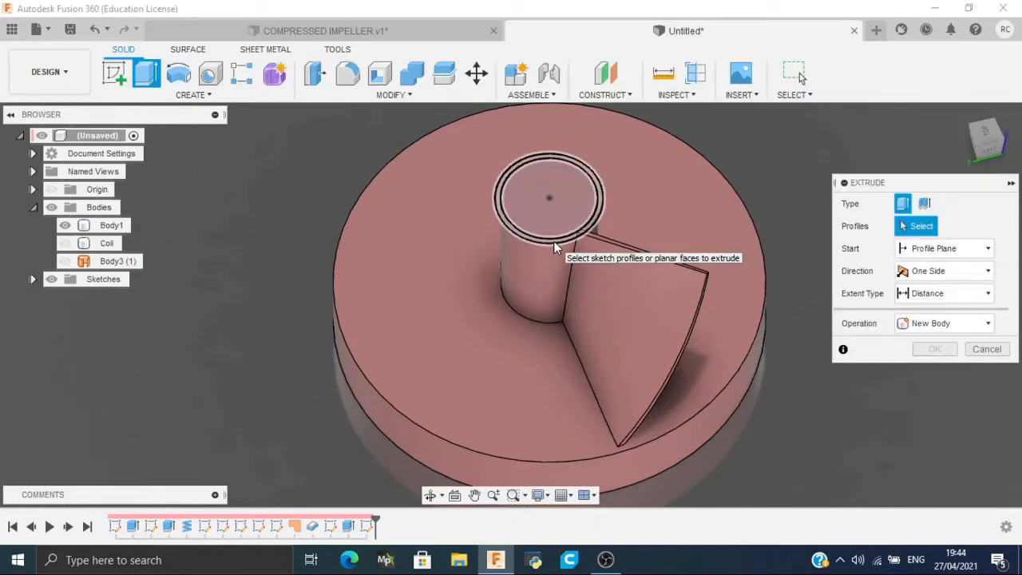
pyautogui.click(554, 243)
pyautogui.write('-6')
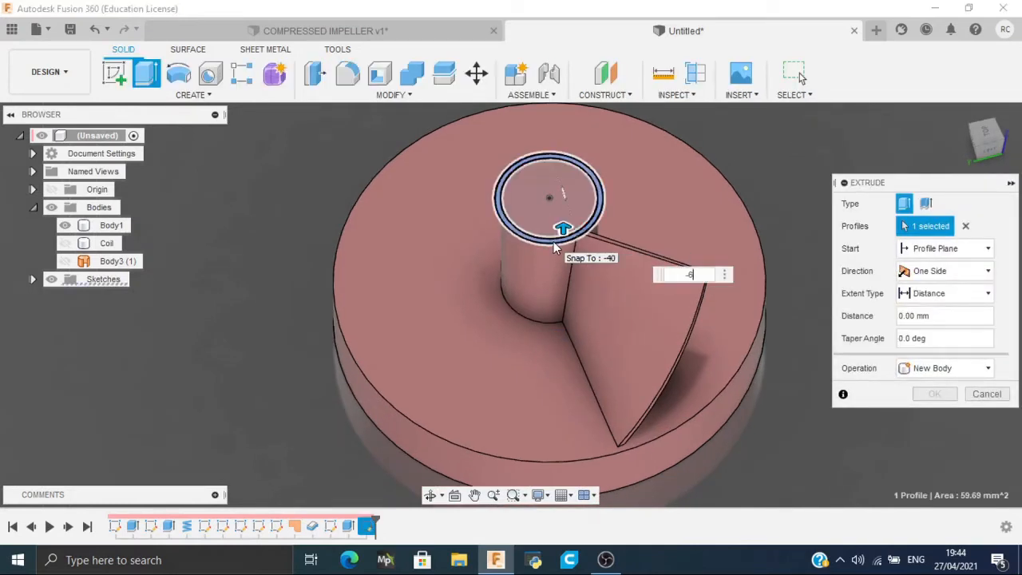
pyautogui.press('Return')
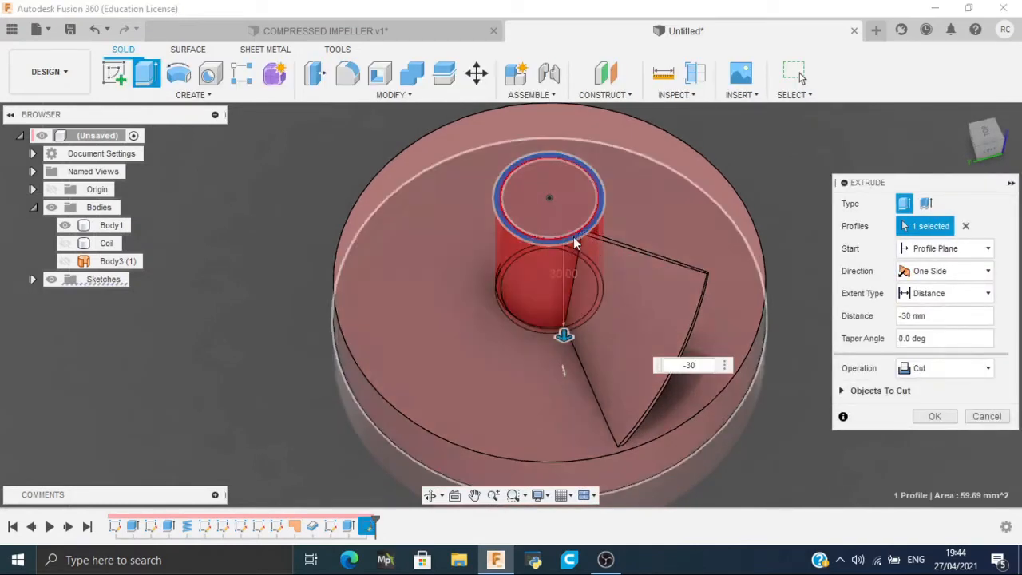
pyautogui.click(947, 368)
pyautogui.click(924, 391)
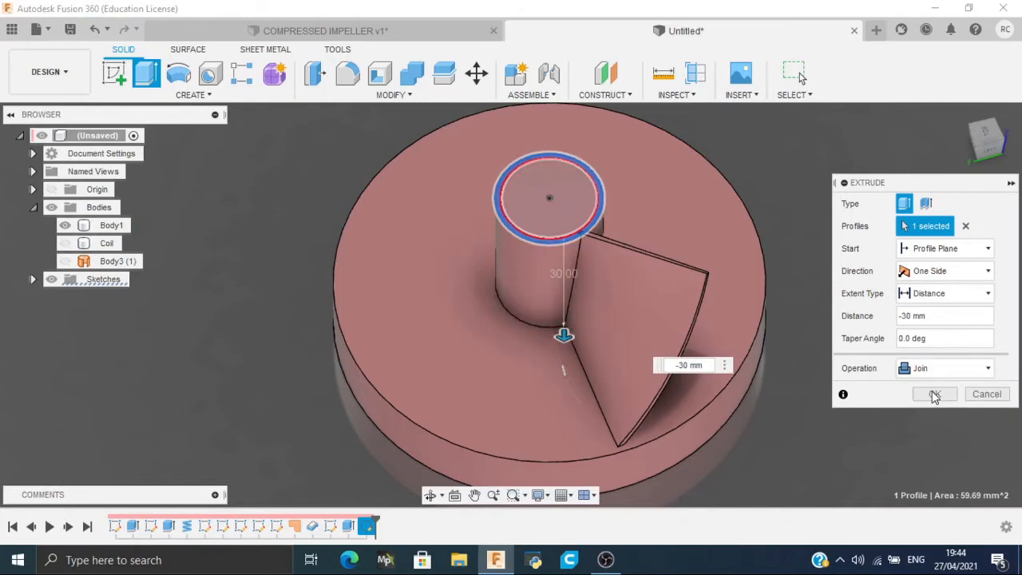
pyautogui.click(934, 394)
# Step: Examine how the blade meets the hub at its top rim and at its base
pyautogui.moveTo(959, 155); pyautogui.dragTo(909, 150)
pyautogui.scroll(3, 435, 398)
pyautogui.scroll(-3, 659, 331)
pyautogui.scroll(-1, 659, 331)
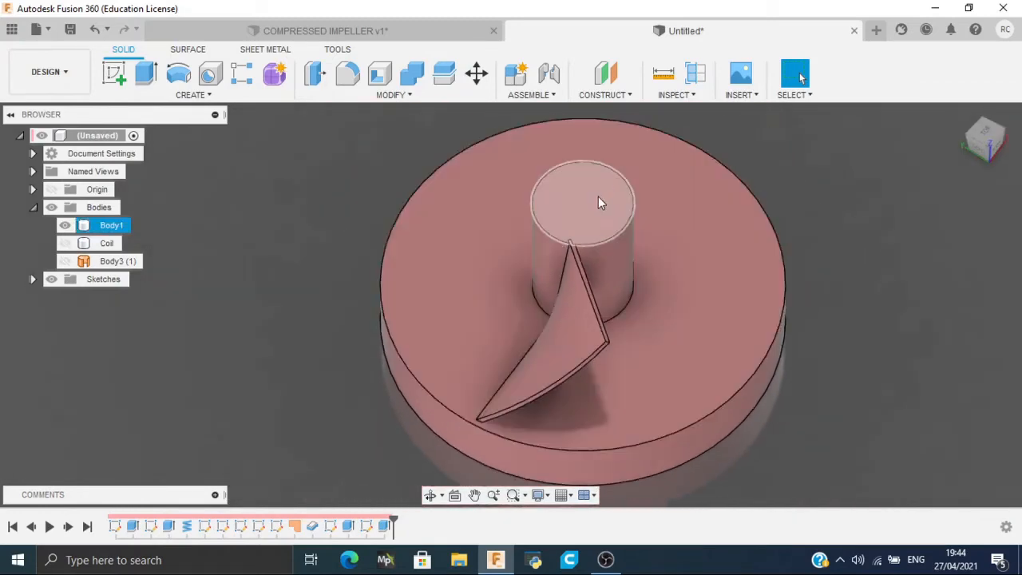
pyautogui.moveTo(987, 136); pyautogui.dragTo(796, 198)
pyautogui.scroll(8, 564, 286)
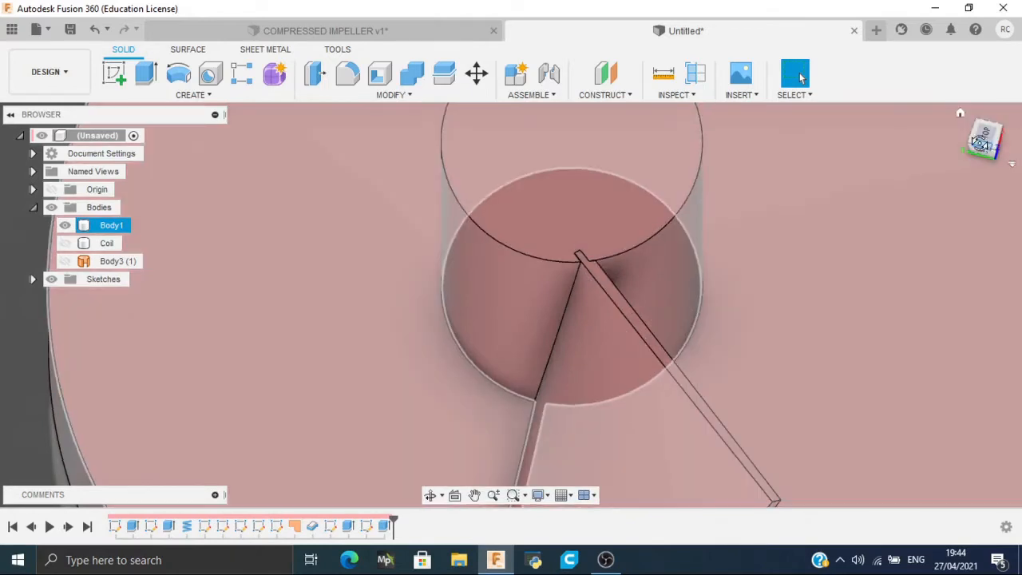
pyautogui.moveTo(984, 142); pyautogui.dragTo(981, 166)
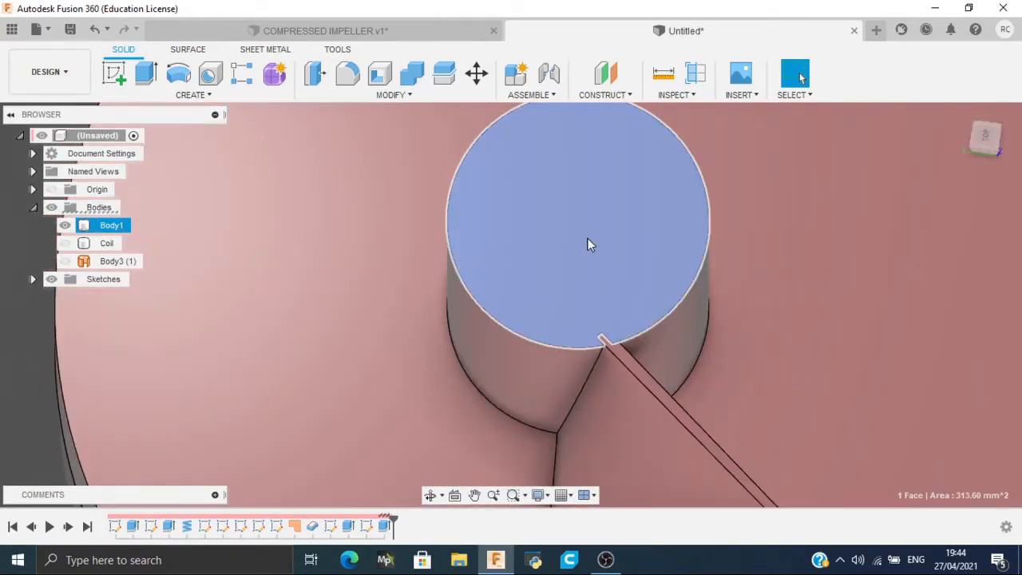
pyautogui.press('e')
pyautogui.moveTo(991, 145); pyautogui.dragTo(939, 170)
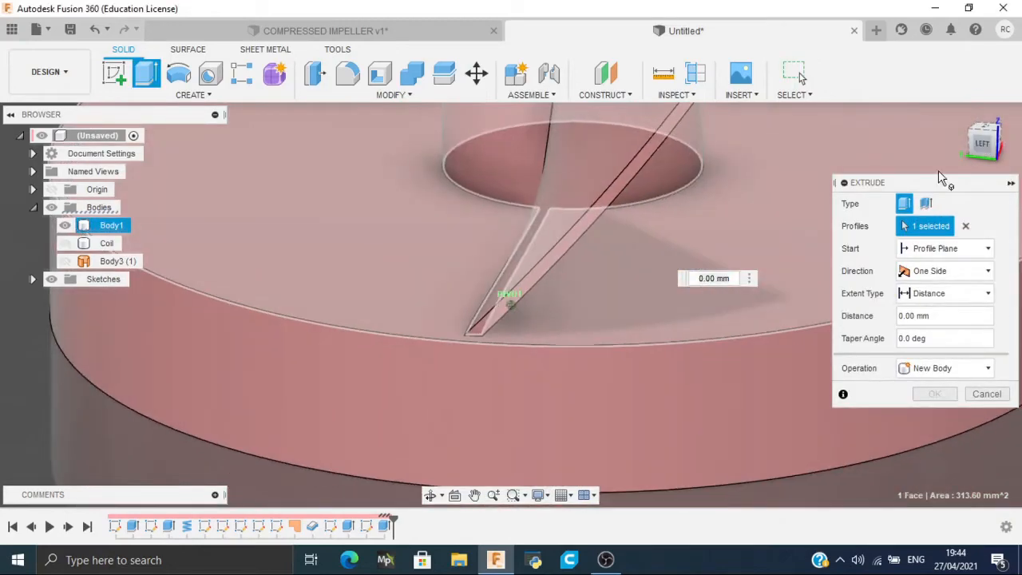
pyautogui.moveTo(623, 371); pyautogui.dragTo(589, 559, button='middle')
pyautogui.moveTo(709, 120); pyautogui.dragTo(709, 241, button='middle')
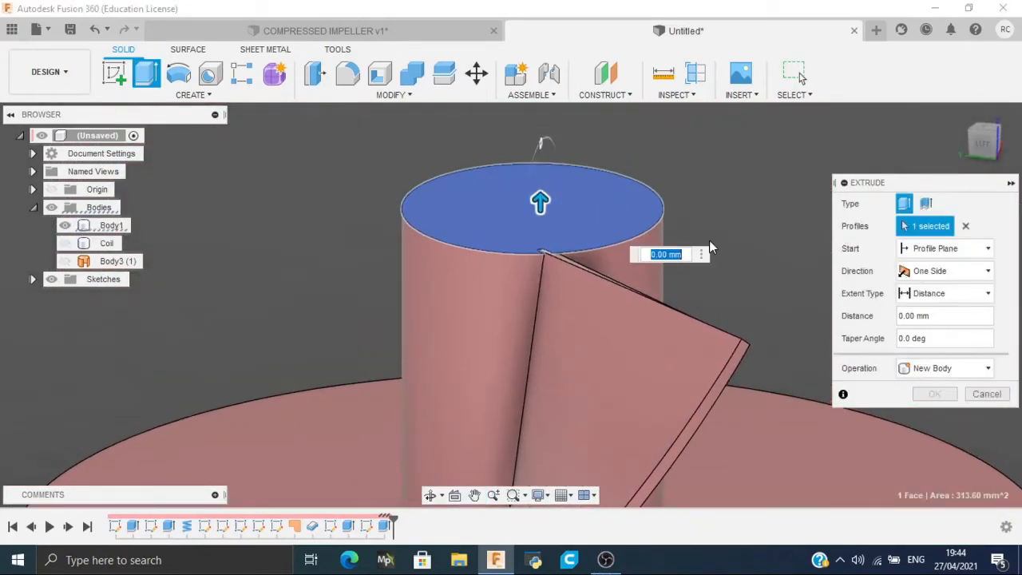
pyautogui.write('1')
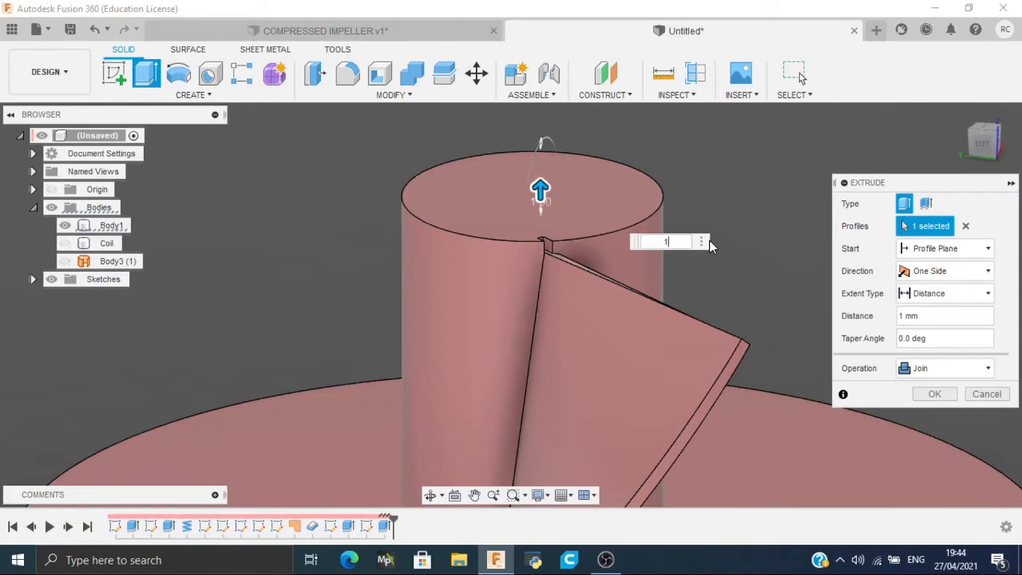
pyautogui.click(976, 395)
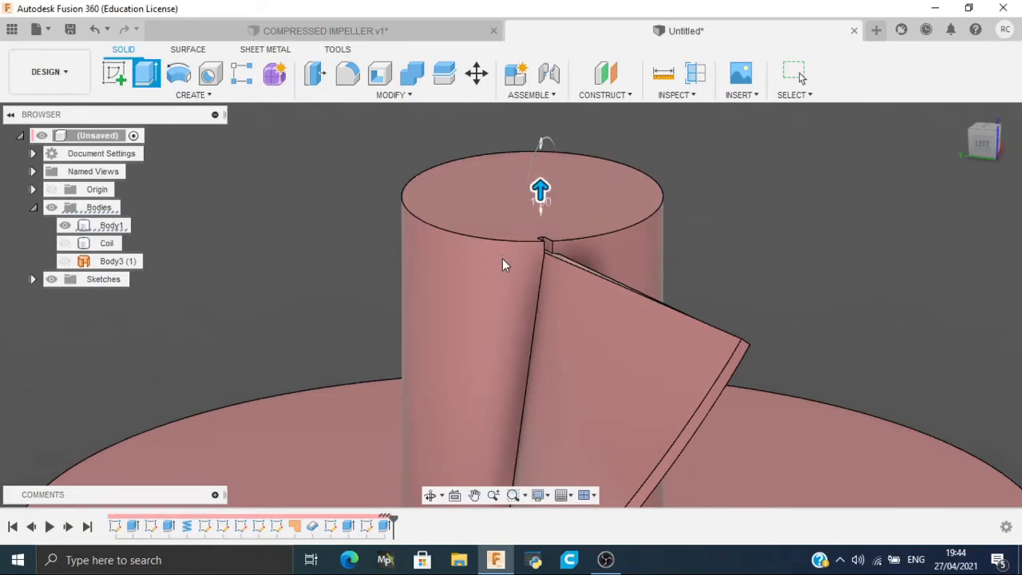
# Step: Edit the hub ring's extrusion to extend in two directions, with -1 mm on the second side
pyautogui.doubleClick(380, 530)
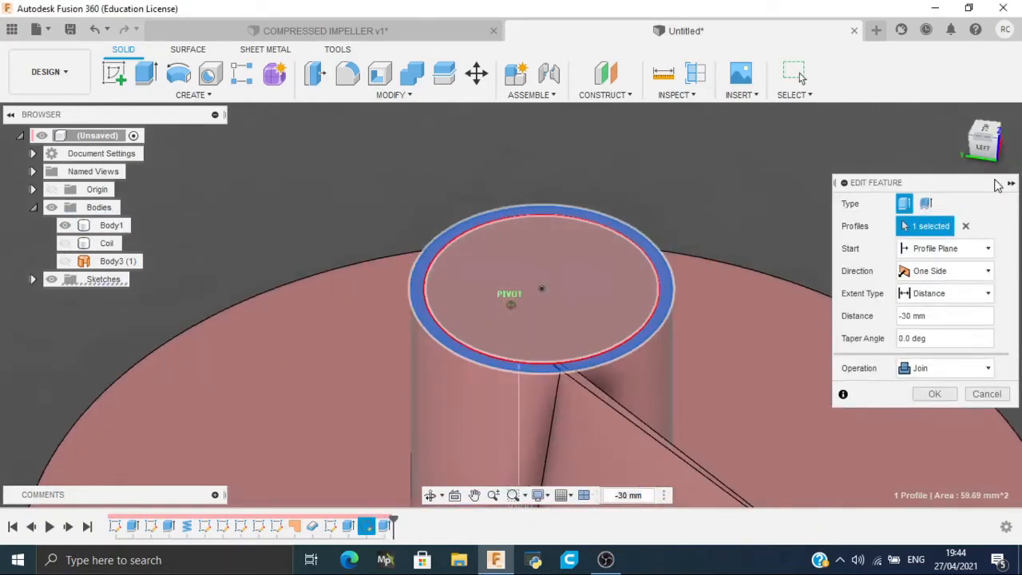
pyautogui.click(932, 271)
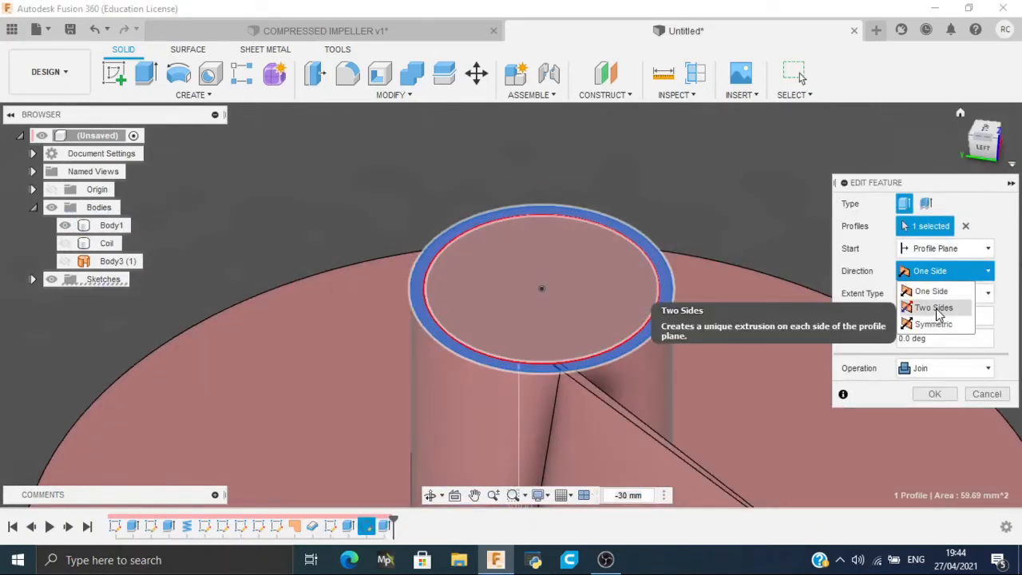
pyautogui.click(936, 308)
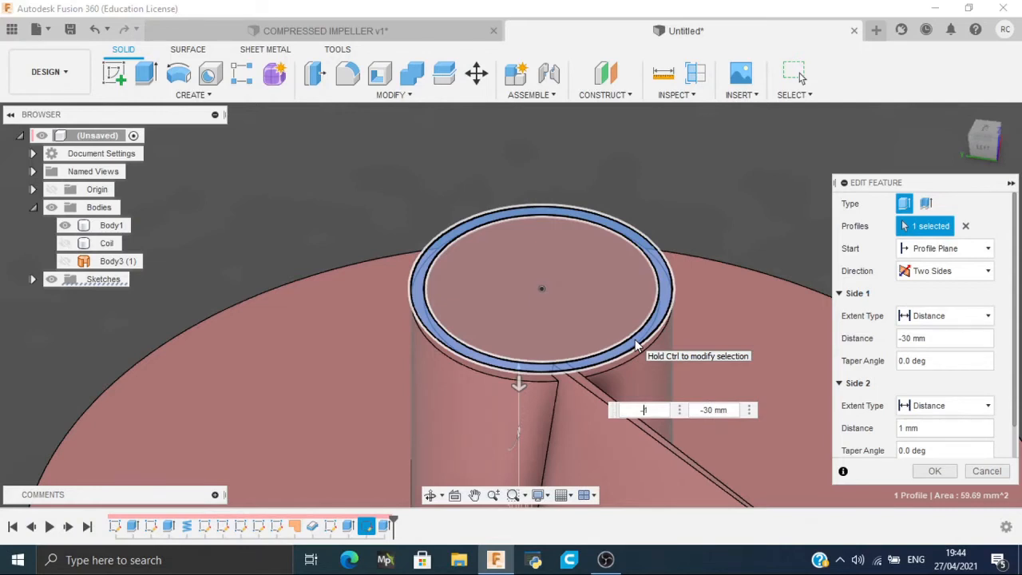
pyautogui.press('Return')
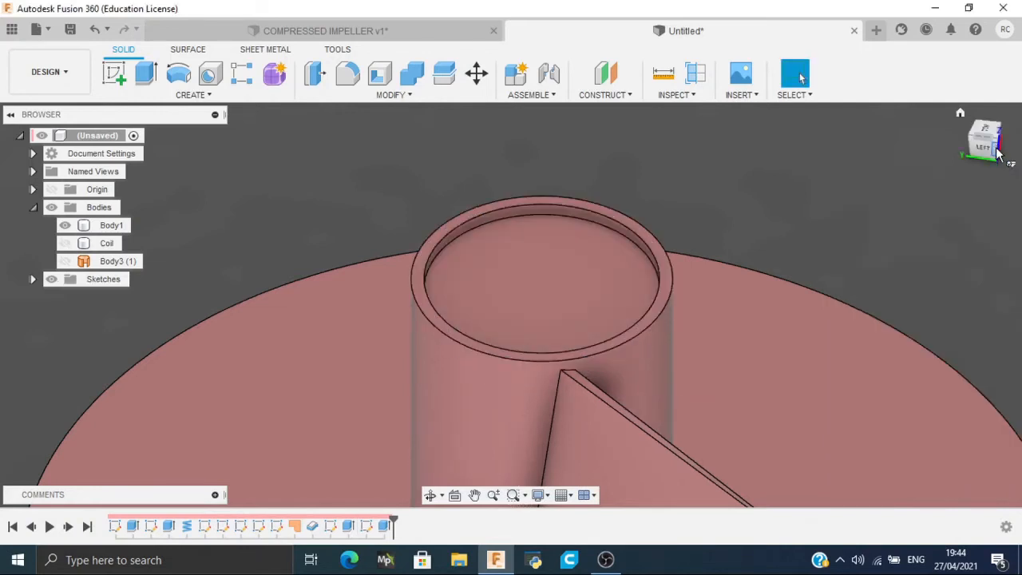
# Step: Extrude the recessed circular face inside the hub's top ring by 1 mm
pyautogui.moveTo(991, 159)
pyautogui.mouseDown()
pyautogui.moveTo(977, 157)
pyautogui.moveTo(984, 139)
pyautogui.moveTo(998, 147)
pyautogui.mouseUp()
pyautogui.click(627, 222)
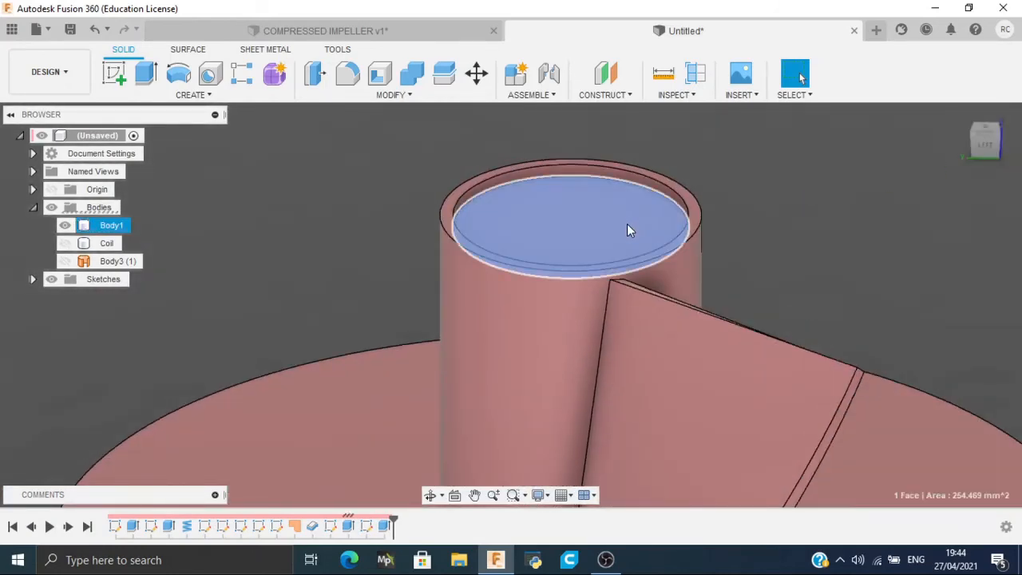
pyautogui.press('e')
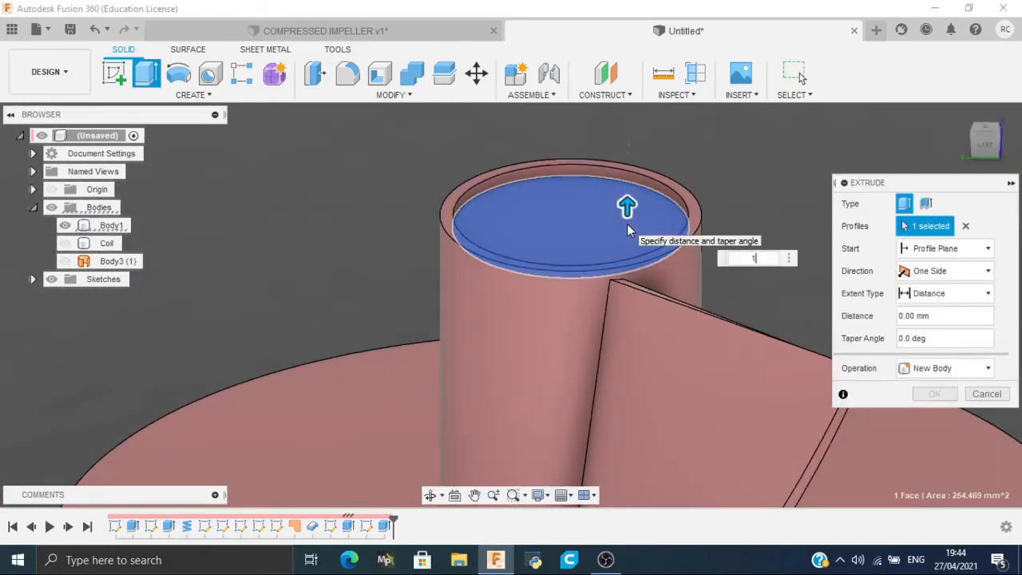
pyautogui.click(628, 229)
pyautogui.press('Escape')
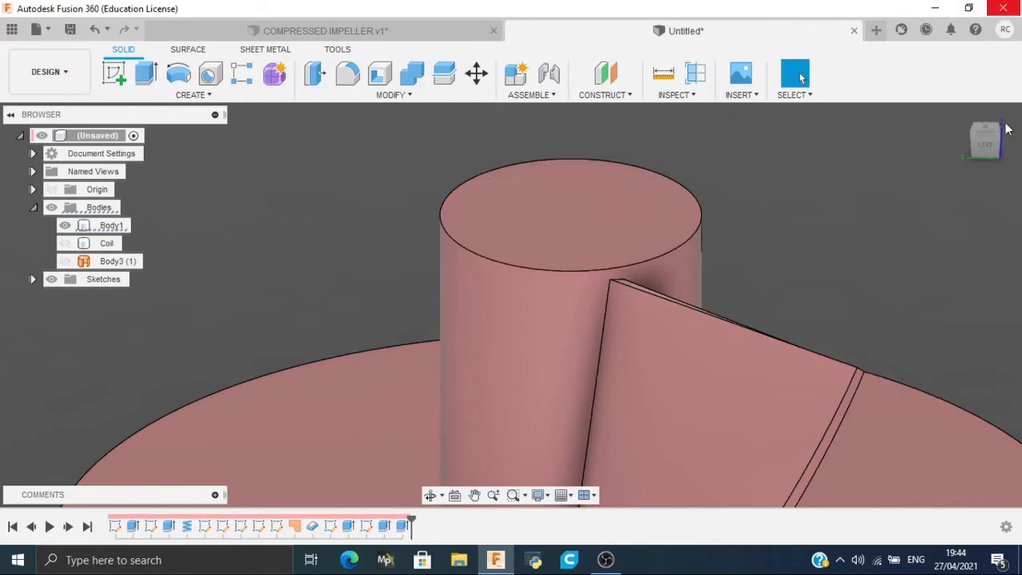
# Step: Fillet the blade's sharp outer upper corner with a constant 8 mm radius
pyautogui.click(961, 115)
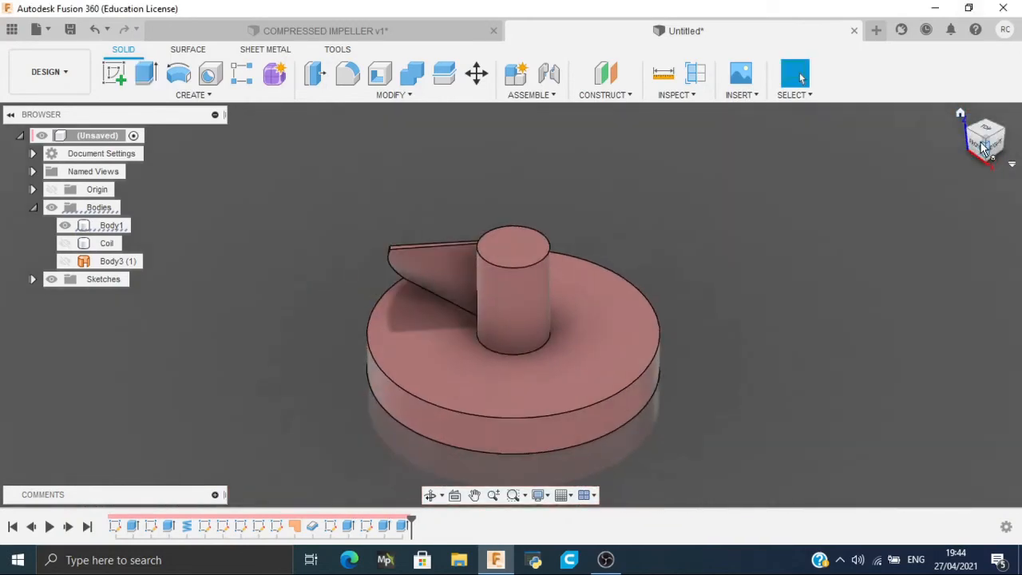
pyautogui.moveTo(983, 148)
pyautogui.mouseDown()
pyautogui.moveTo(998, 153)
pyautogui.moveTo(1016, 137)
pyautogui.moveTo(1008, 162)
pyautogui.moveTo(1010, 150)
pyautogui.mouseUp()
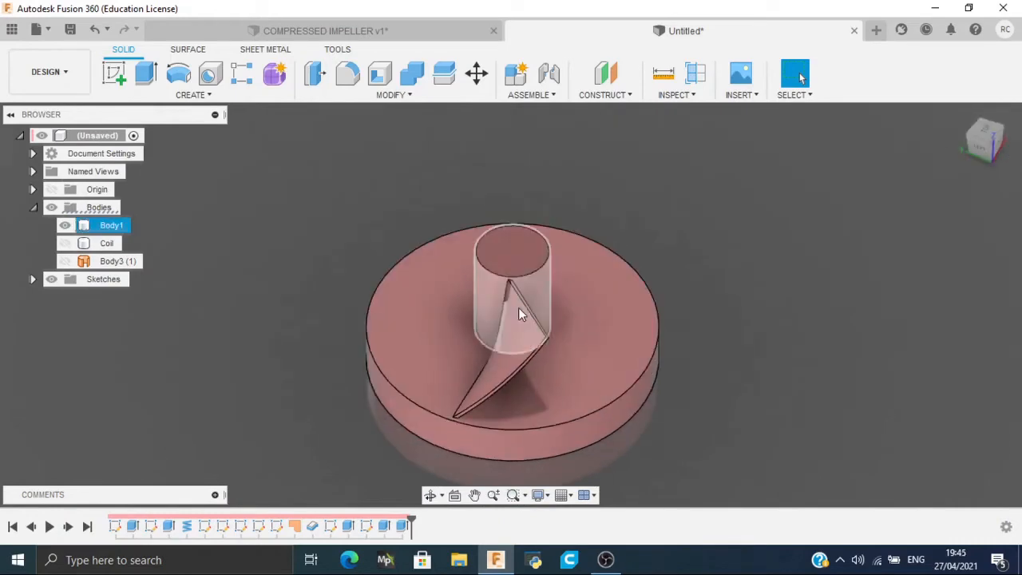
pyautogui.scroll(6, 590, 334)
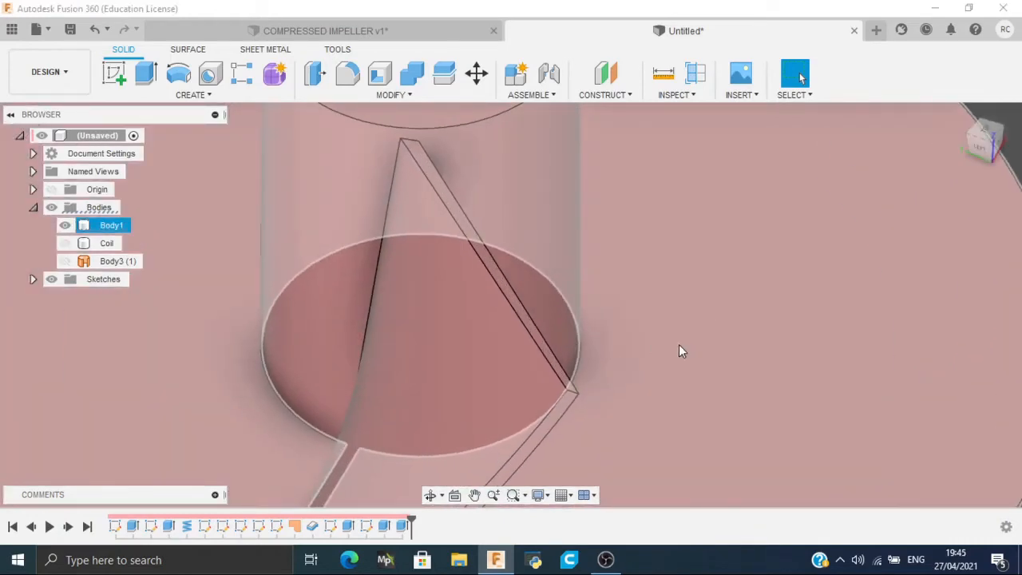
pyautogui.press('f')
pyautogui.scroll(5, 565, 346)
pyautogui.click(531, 414)
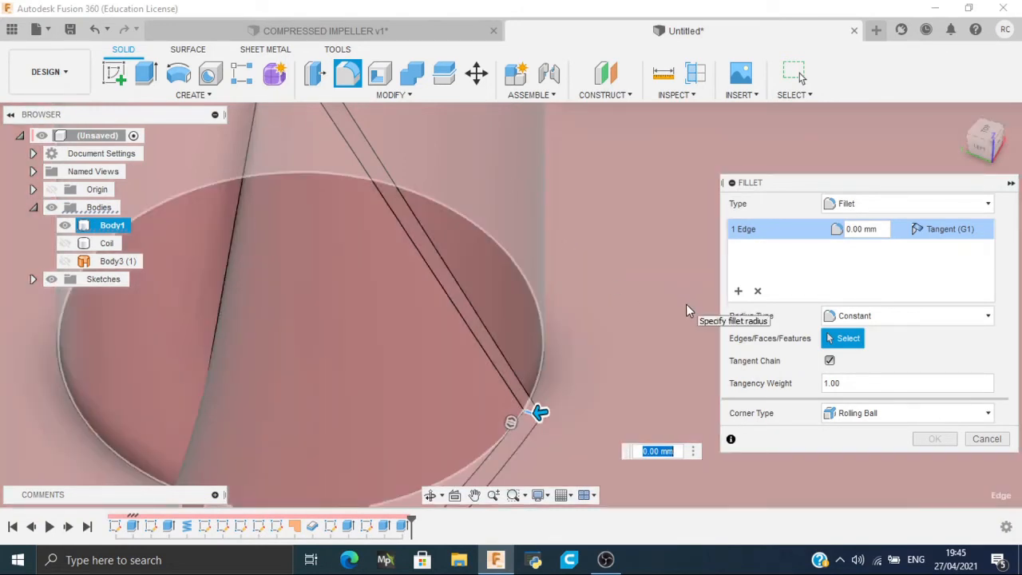
pyautogui.write('8')
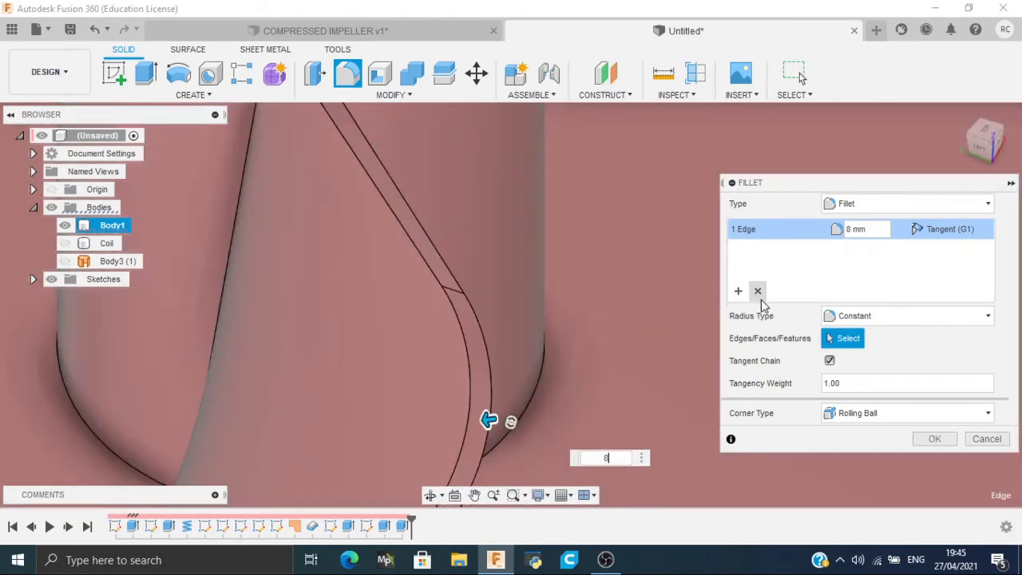
pyautogui.click(869, 320)
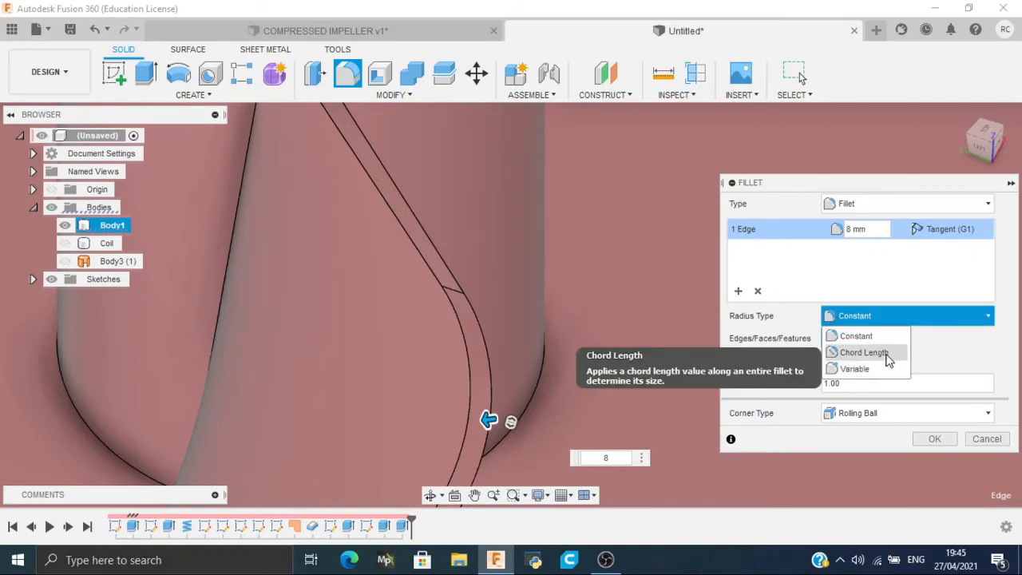
pyautogui.click(936, 441)
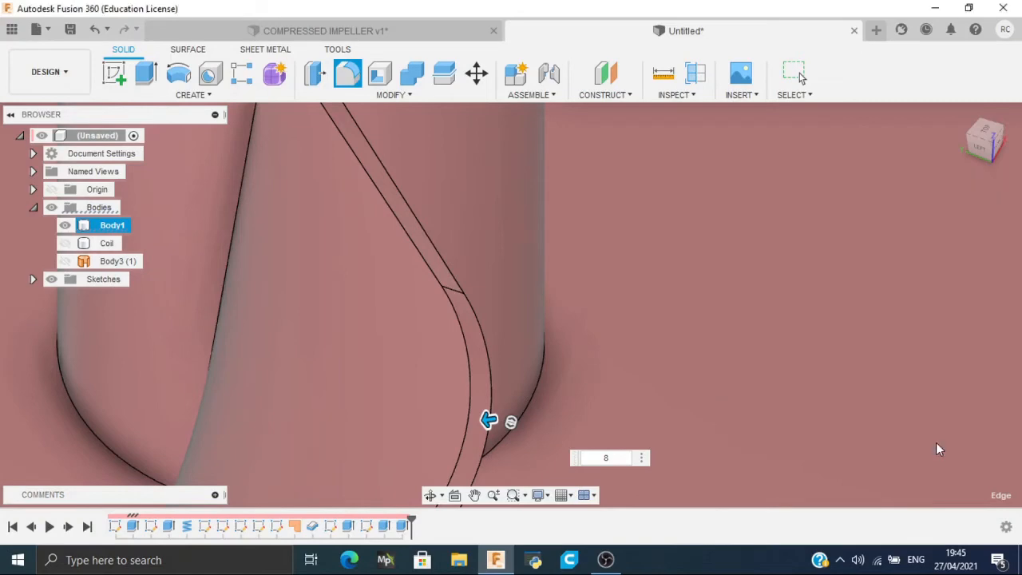
# Step: Examine the filleted blade and compare it with the finished impeller in the COMPRESSED IMPELLER v1 design
pyautogui.keyDown('shift'); pyautogui.moveTo(962, 120); pyautogui.dragTo(961, 134, button='middle'); pyautogui.keyUp('shift')
pyautogui.click(961, 112)
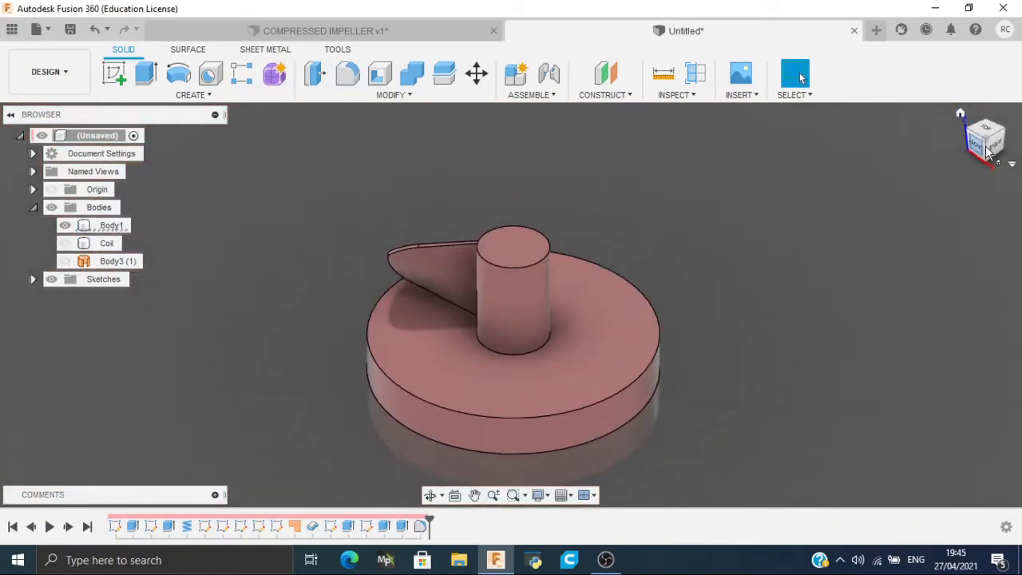
pyautogui.moveTo(981, 152)
pyautogui.mouseDown()
pyautogui.moveTo(877, 137)
pyautogui.moveTo(872, 146)
pyautogui.mouseUp()
pyautogui.click(256, 33)
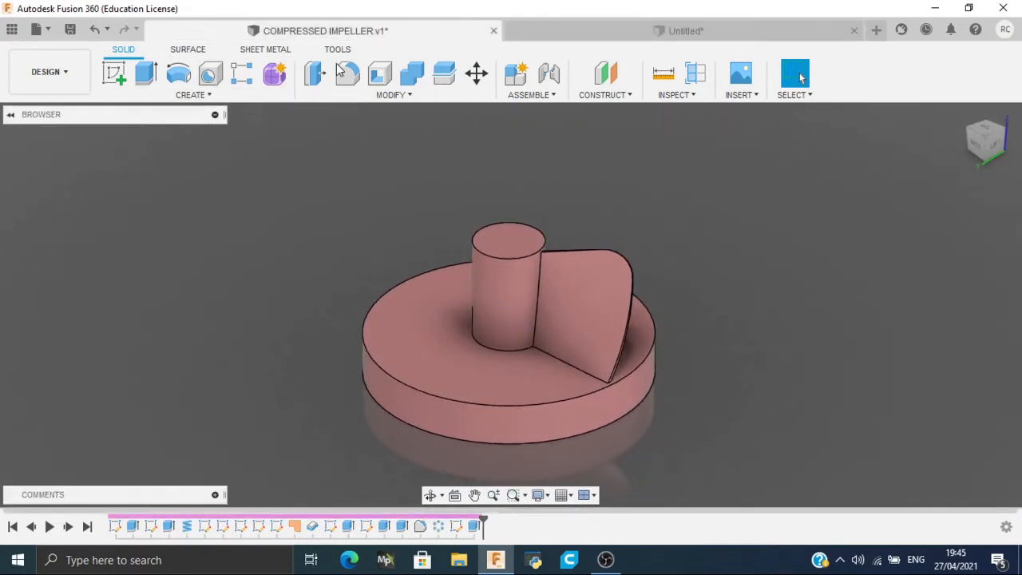
pyautogui.moveTo(960, 140); pyautogui.dragTo(968, 120)
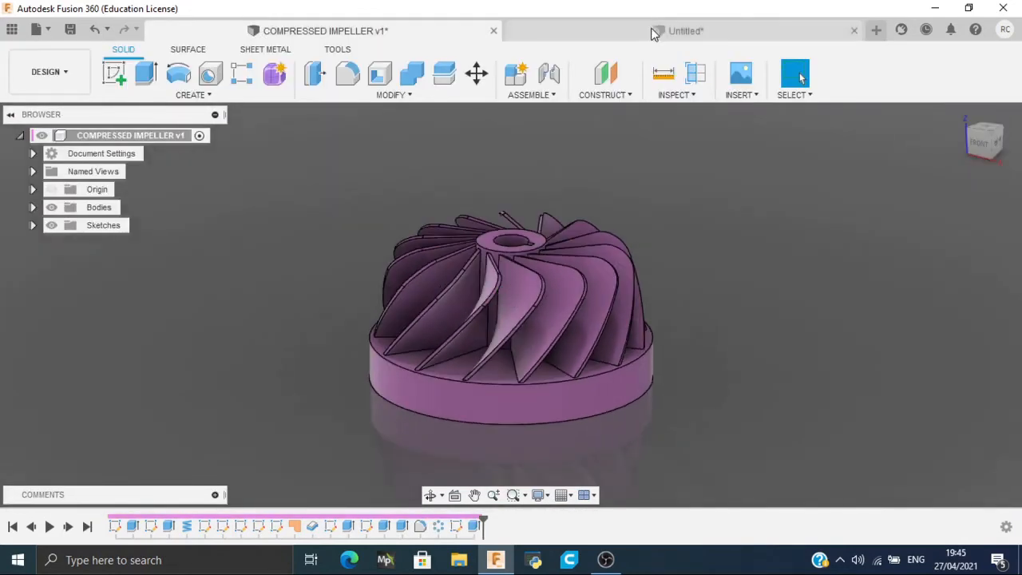
pyautogui.click(649, 35)
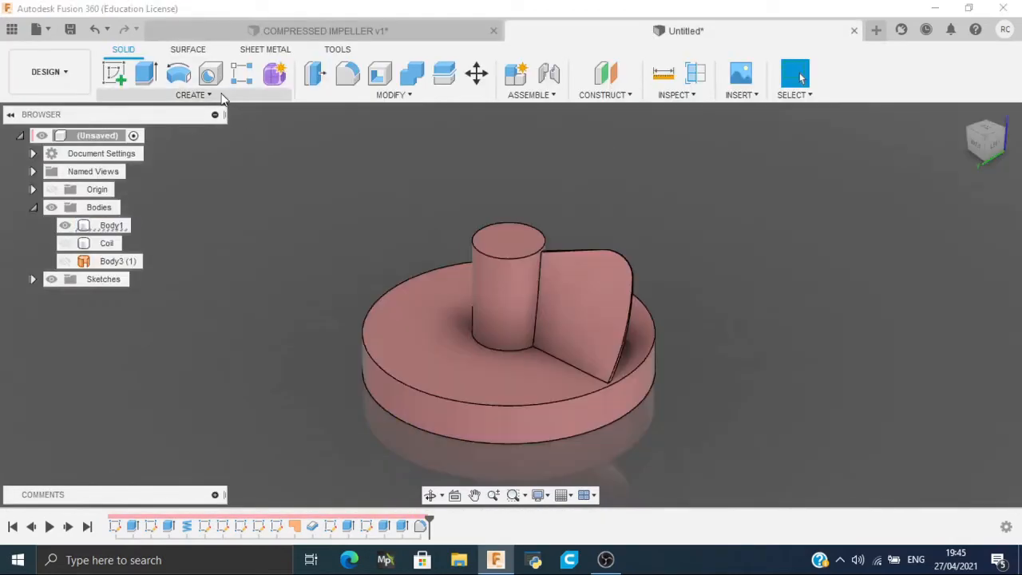
# Step: Create a full circular pattern of the blade's Thicken and Fillet features around the hub's axis
pyautogui.click(194, 94)
pyautogui.moveTo(217, 326)
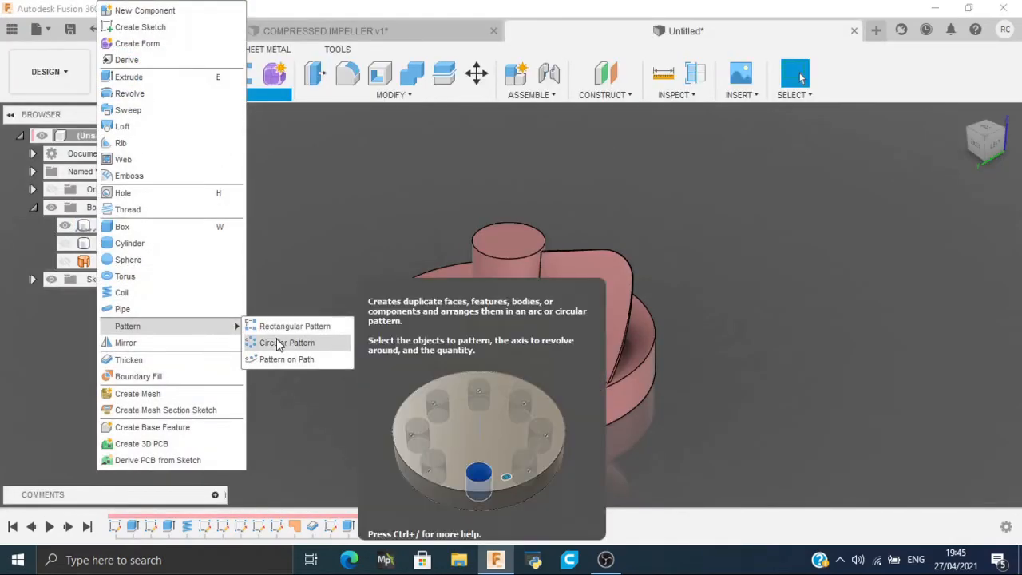
pyautogui.click(275, 345)
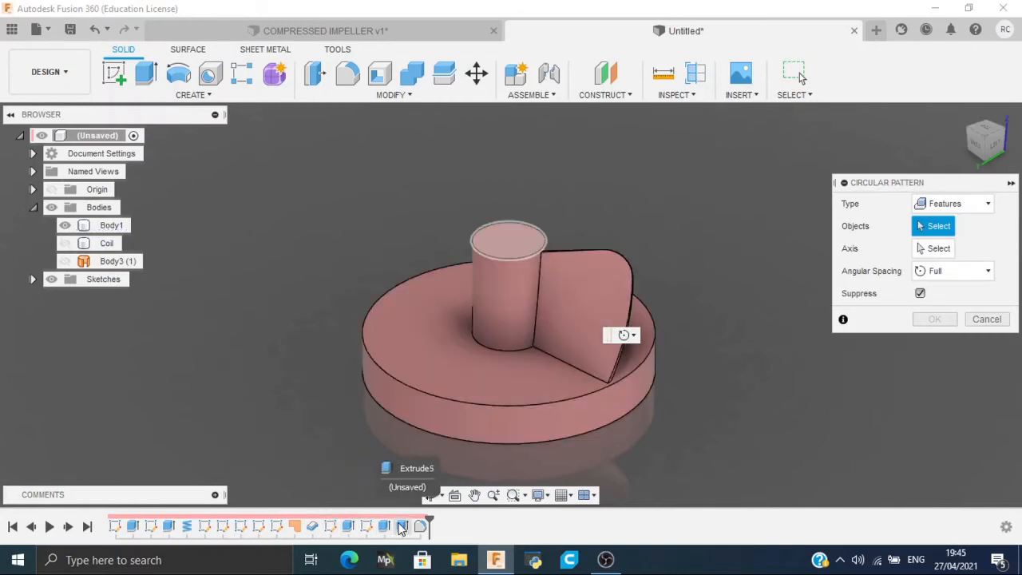
pyautogui.click(313, 528)
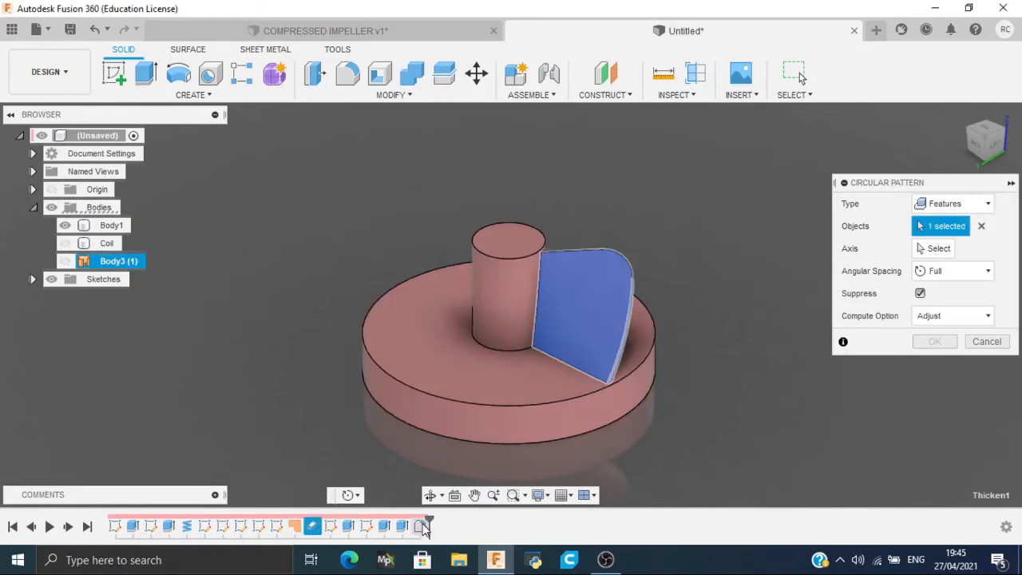
pyautogui.click(422, 526)
pyautogui.click(938, 249)
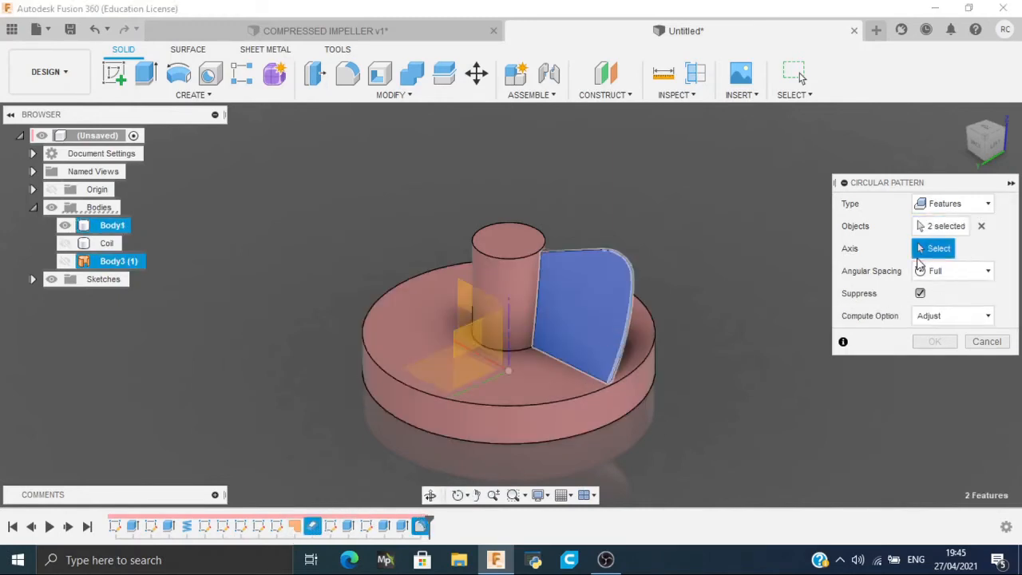
pyautogui.click(522, 257)
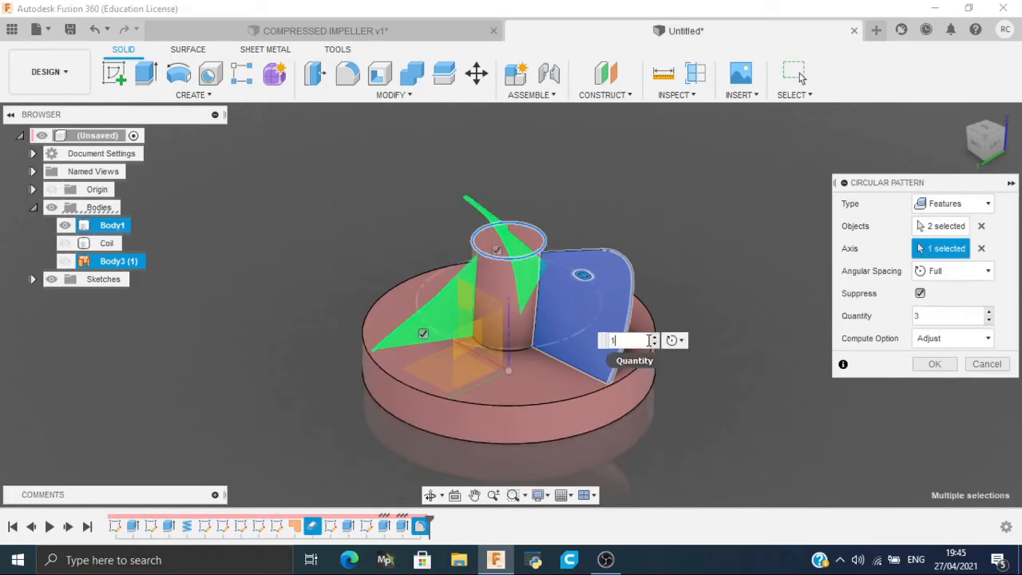
pyautogui.click(993, 138)
pyautogui.click(935, 364)
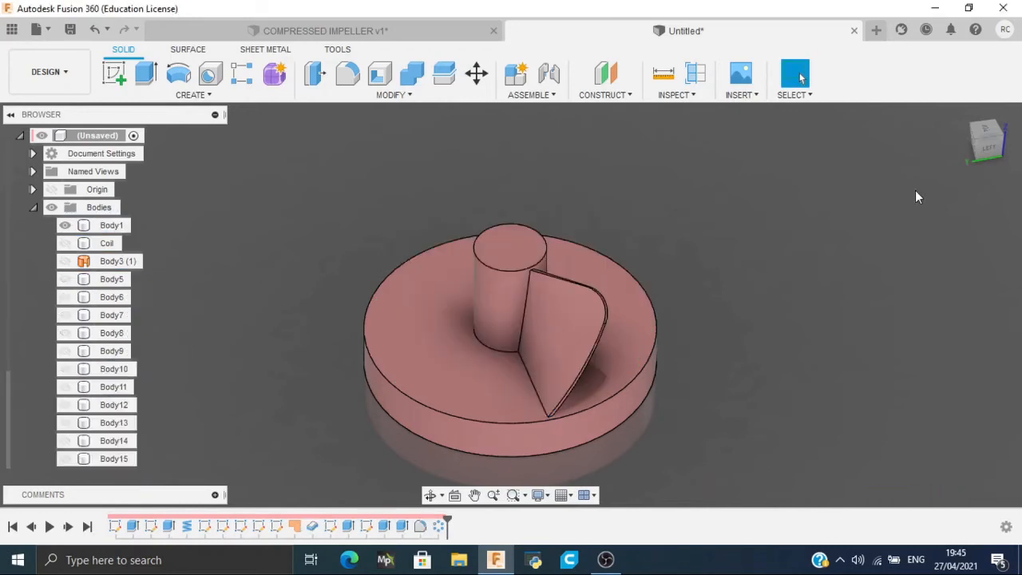
# Step: Select all bodies from Body1 through Body15 and make them visible
pyautogui.click(64, 226)
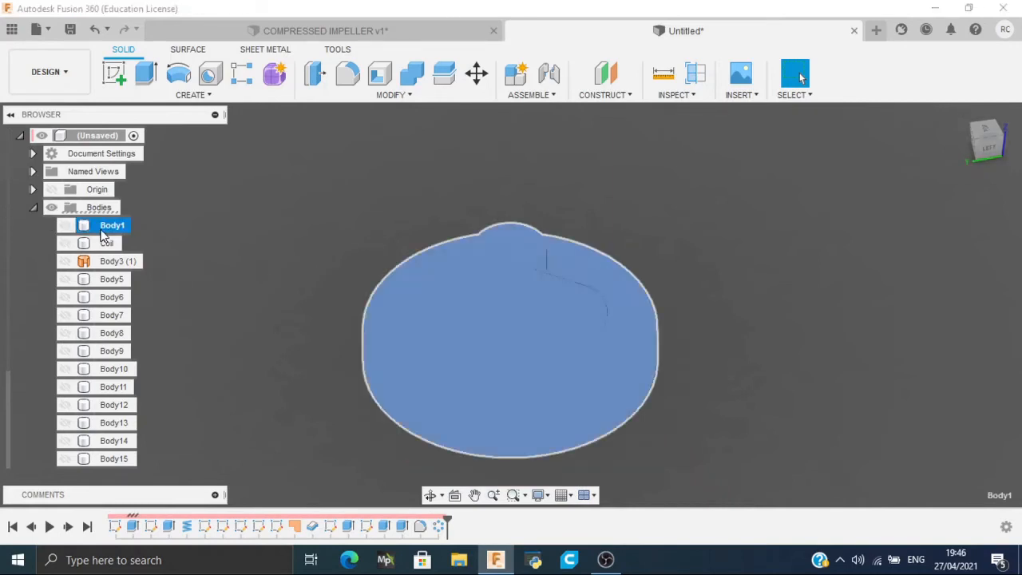
pyautogui.click(103, 230)
pyautogui.keyDown('shift'); pyautogui.click(108, 463); pyautogui.keyUp('shift')
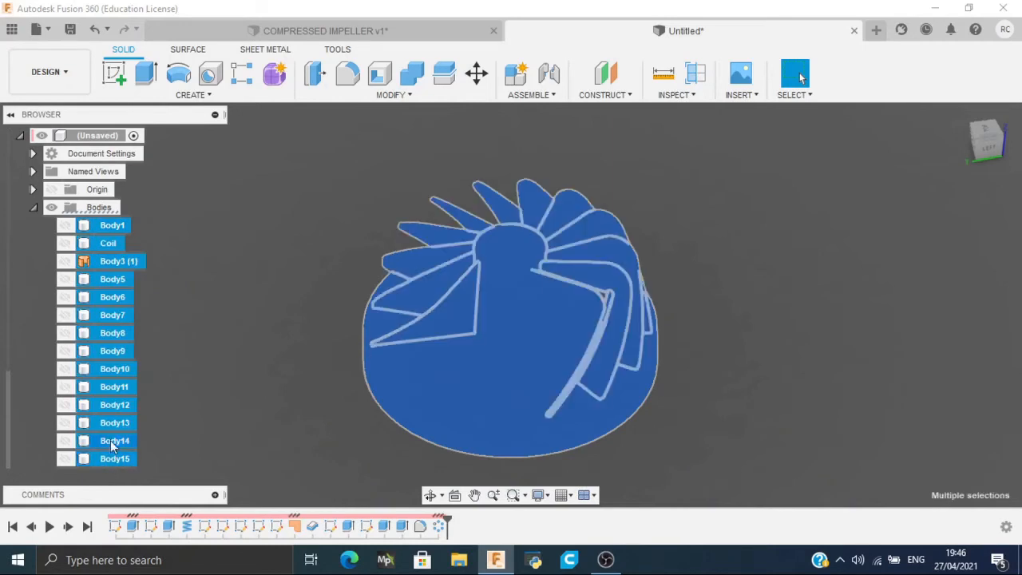
pyautogui.press('v')
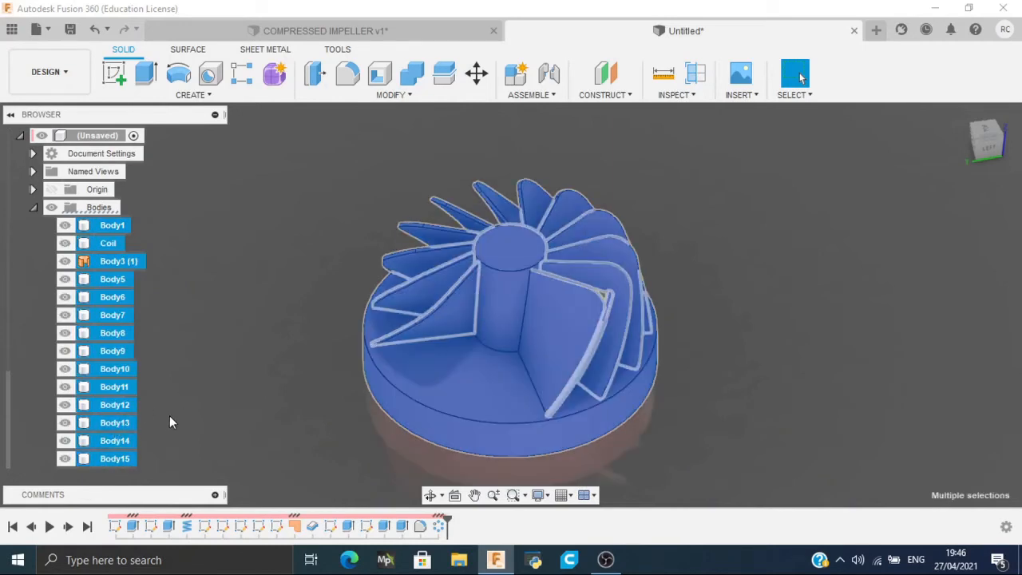
pyautogui.moveTo(992, 140); pyautogui.dragTo(816, 325)
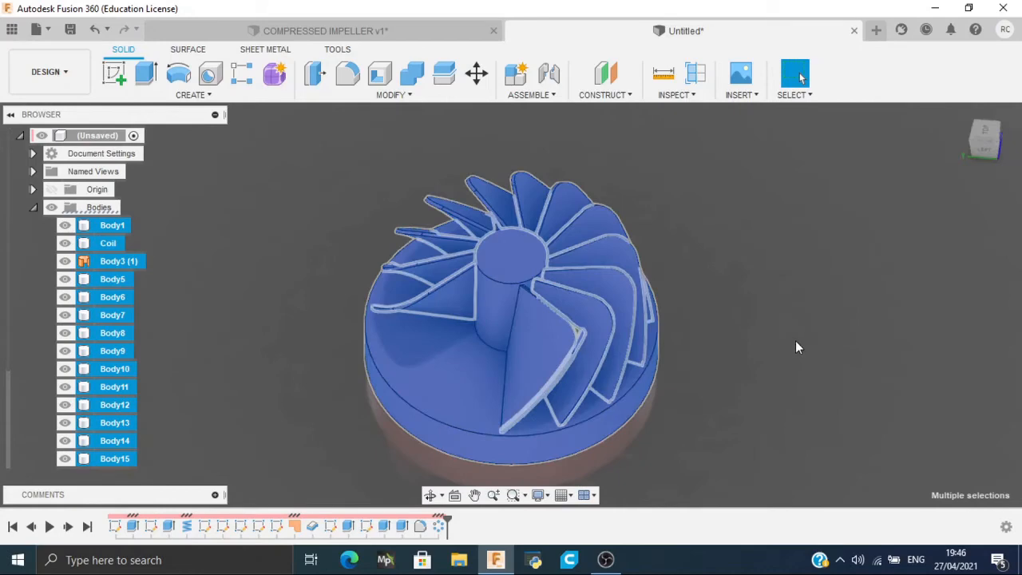
pyautogui.click(796, 342)
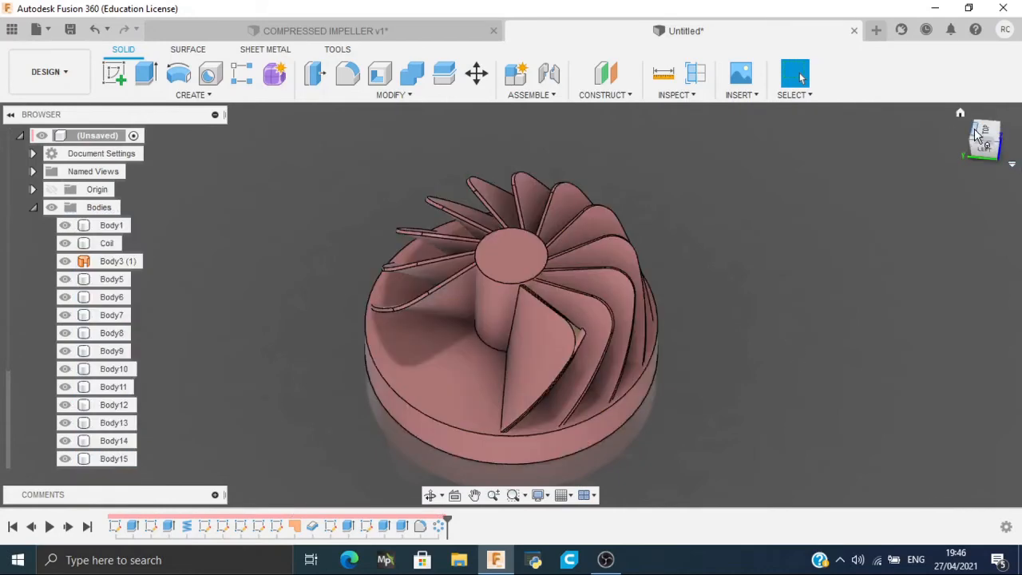
# Step: Inspect the patterned blades around the hub and toggle the visibility of Body32
pyautogui.moveTo(976, 134)
pyautogui.mouseDown()
pyautogui.moveTo(867, 100)
pyautogui.moveTo(897, 81)
pyautogui.moveTo(934, 91)
pyautogui.moveTo(1008, 83)
pyautogui.moveTo(991, 112)
pyautogui.moveTo(1008, 131)
pyautogui.moveTo(962, 137)
pyautogui.moveTo(927, 116)
pyautogui.moveTo(978, 143)
pyautogui.moveTo(975, 132)
pyautogui.mouseUp()
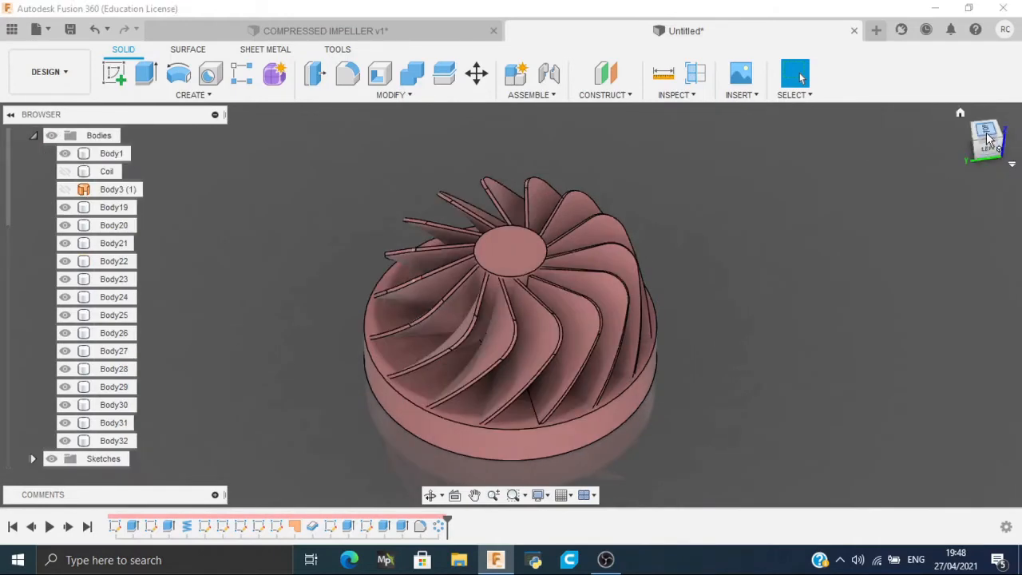
pyautogui.moveTo(984, 137); pyautogui.dragTo(908, 133)
pyautogui.click(64, 441)
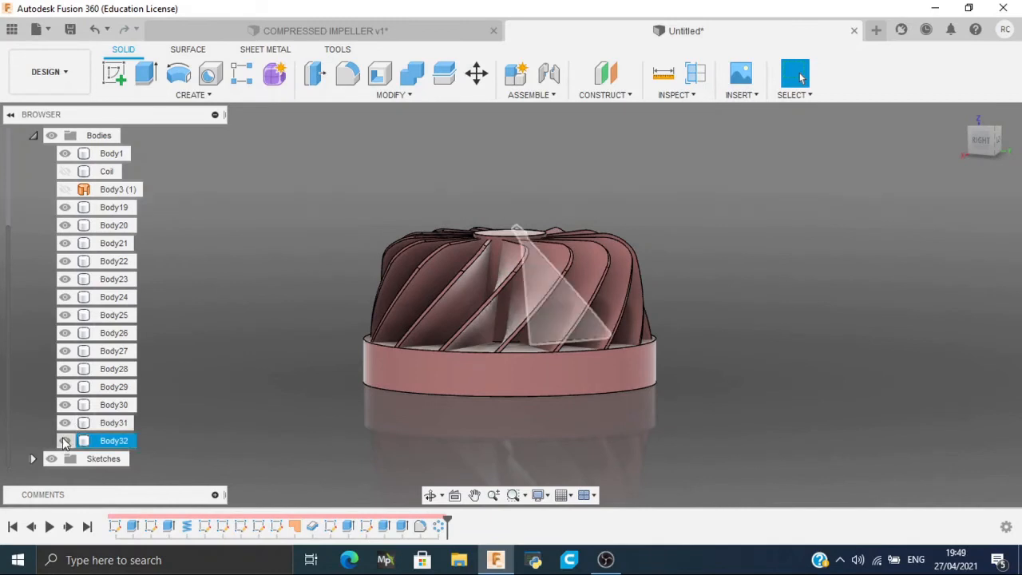
# Step: Hide the blade bodies Body29 through Body32 to inspect the hub behind them, and make all four visible again
pyautogui.click(65, 441)
pyautogui.click(64, 423)
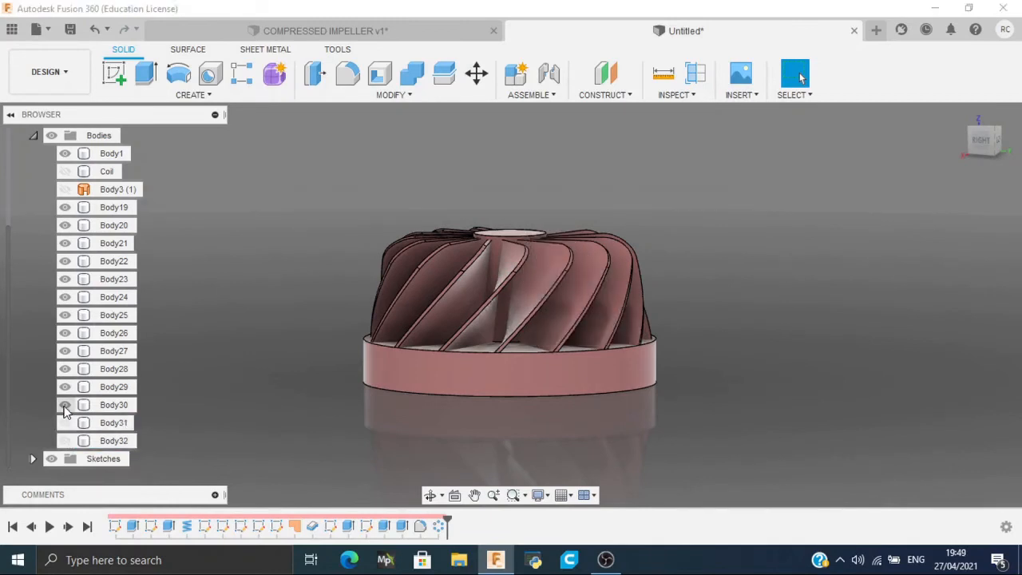
pyautogui.click(65, 406)
pyautogui.click(64, 388)
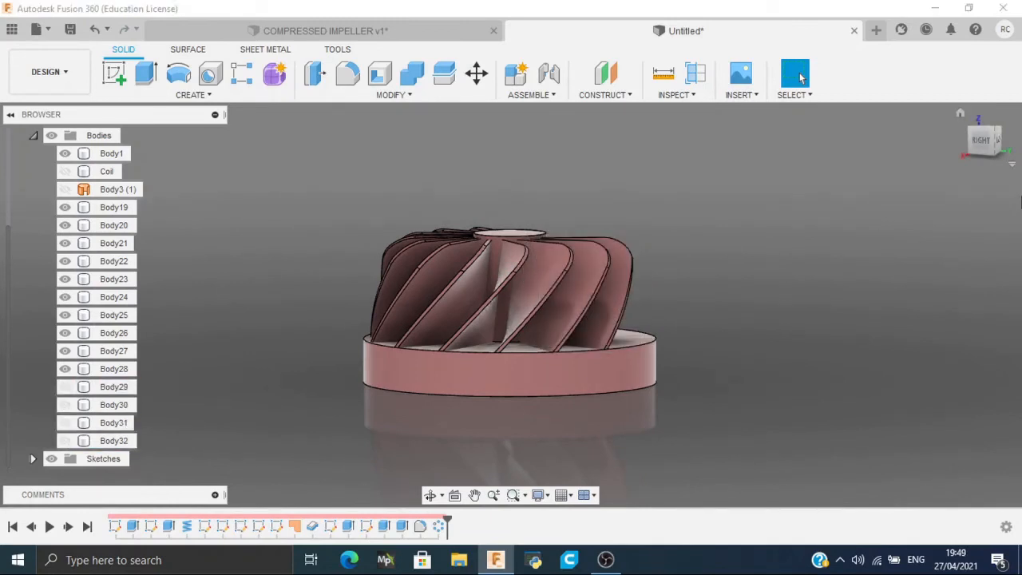
pyautogui.moveTo(984, 146)
pyautogui.mouseDown()
pyautogui.moveTo(919, 184)
pyautogui.moveTo(879, 182)
pyautogui.mouseUp()
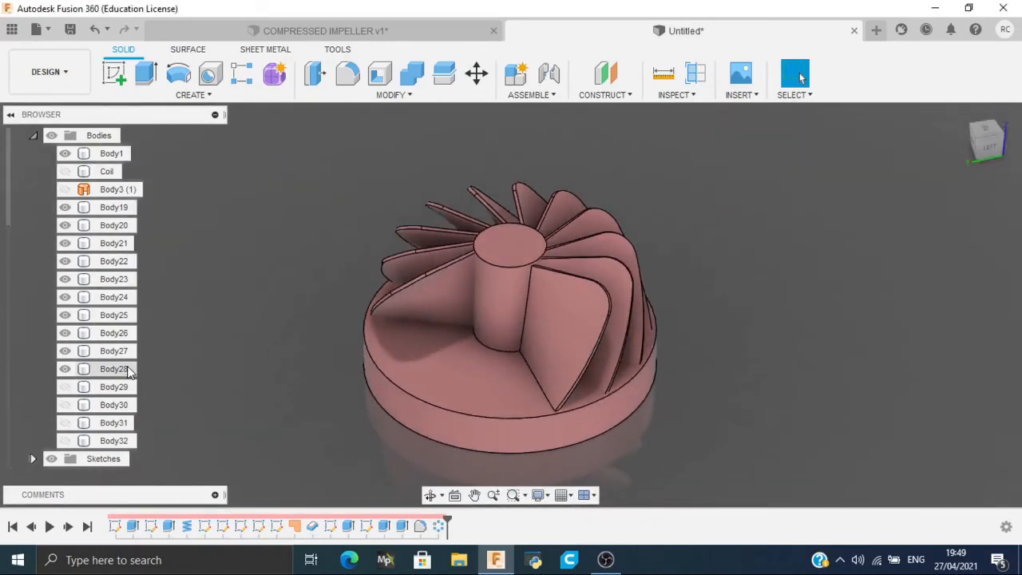
pyautogui.click(66, 387)
pyautogui.click(66, 405)
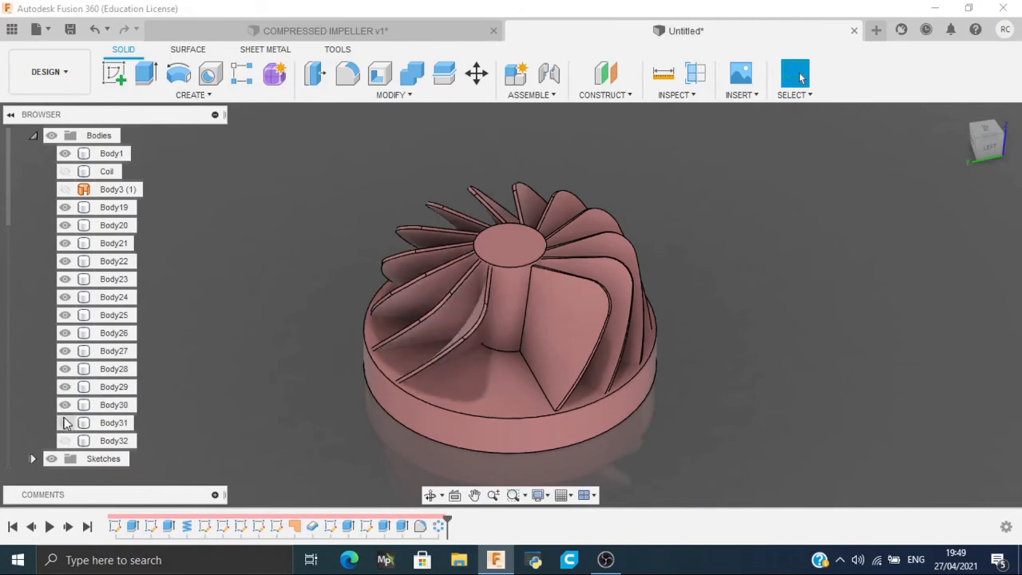
pyautogui.click(66, 422)
pyautogui.click(66, 441)
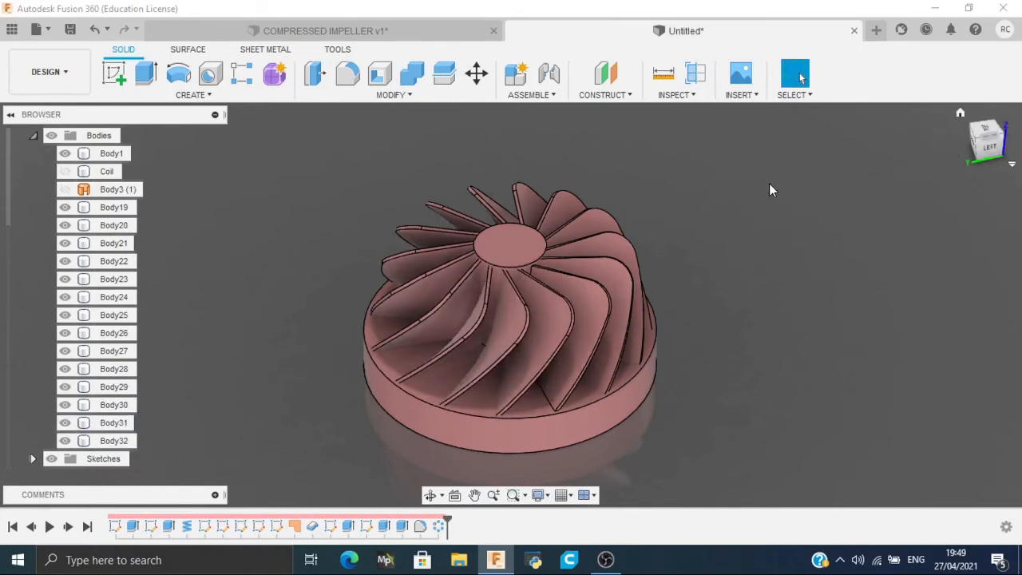
# Step: Start a sketch on the hub's top face and draw a 10 mm diameter circle centred on the origin
pyautogui.click(526, 251)
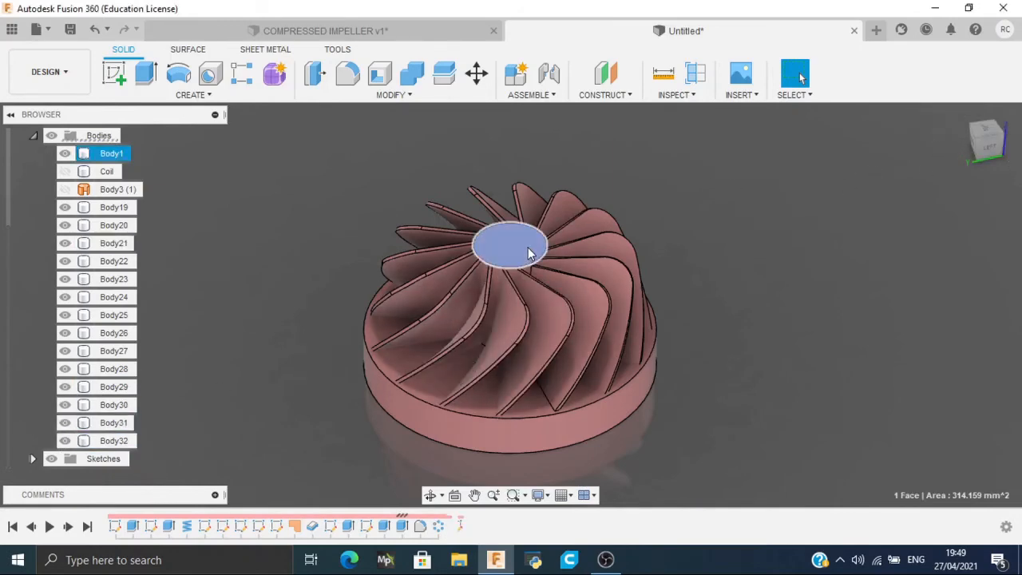
pyautogui.press('c')
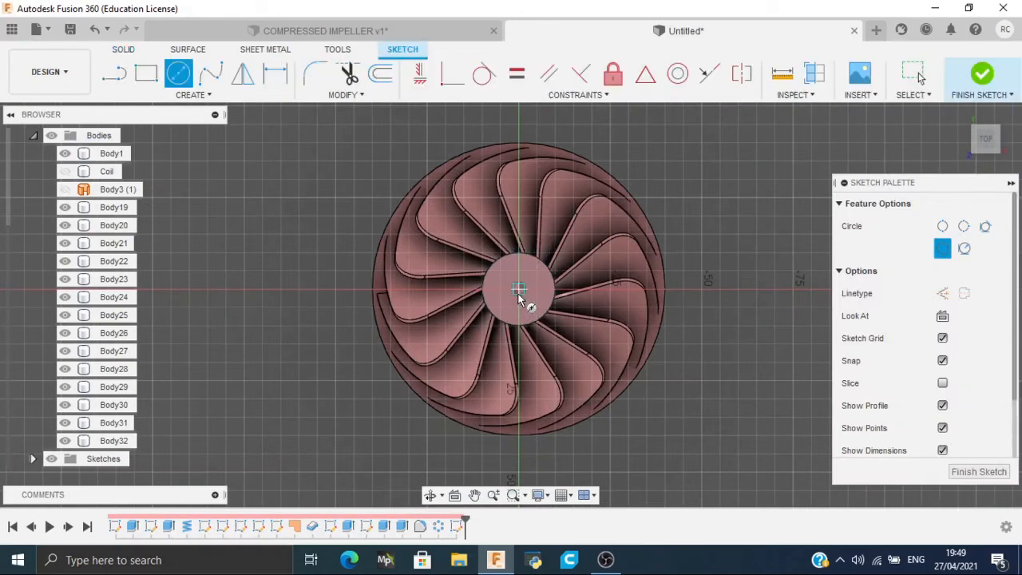
pyautogui.click(520, 291)
pyautogui.scroll(4, 519, 308)
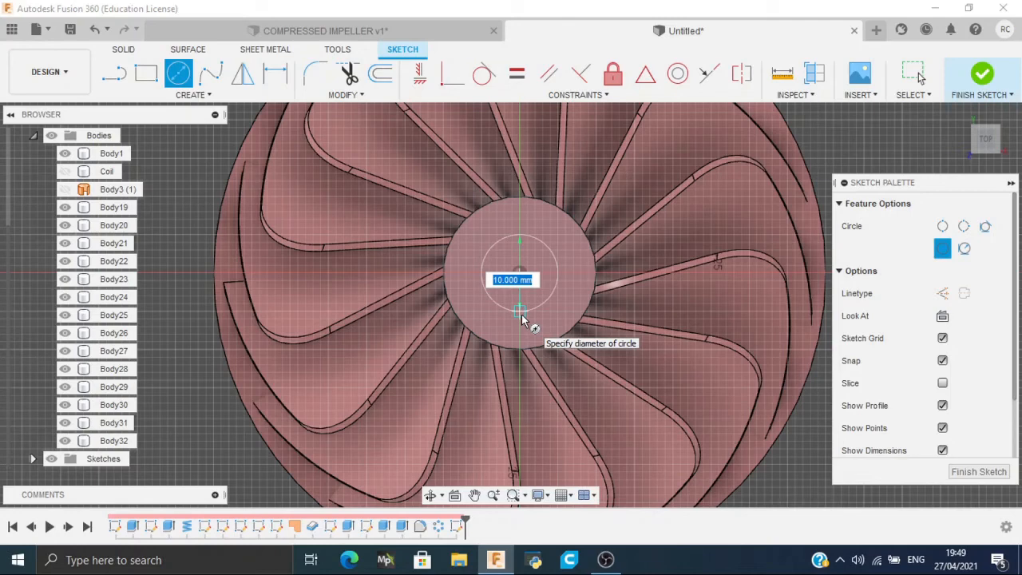
pyautogui.click(523, 315)
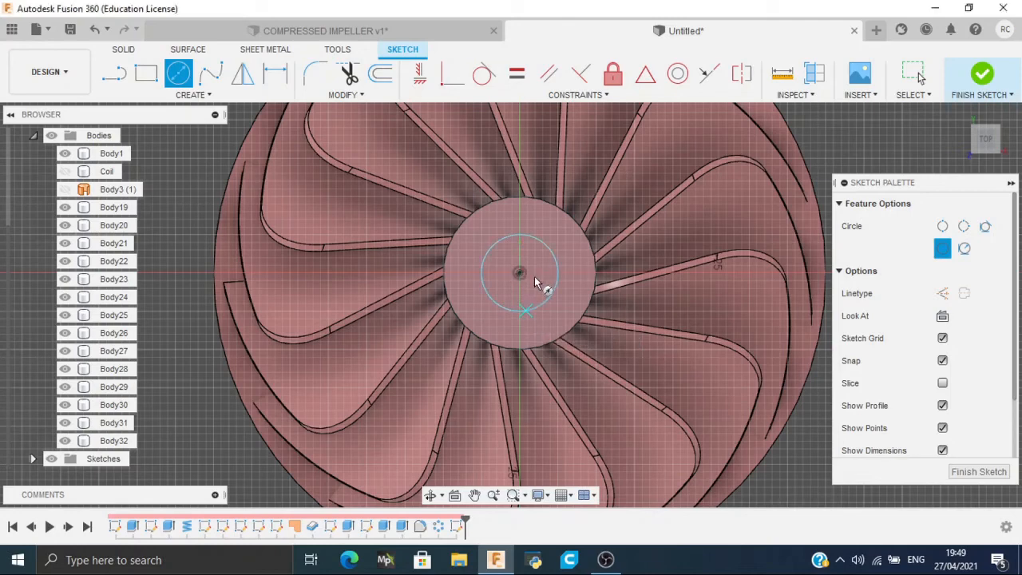
# Step: Sketch a keyway rectangle about 2.4 mm wide and 2 mm high across the edge of the bore circle
pyautogui.press('r')
pyautogui.scroll(5, 567, 299)
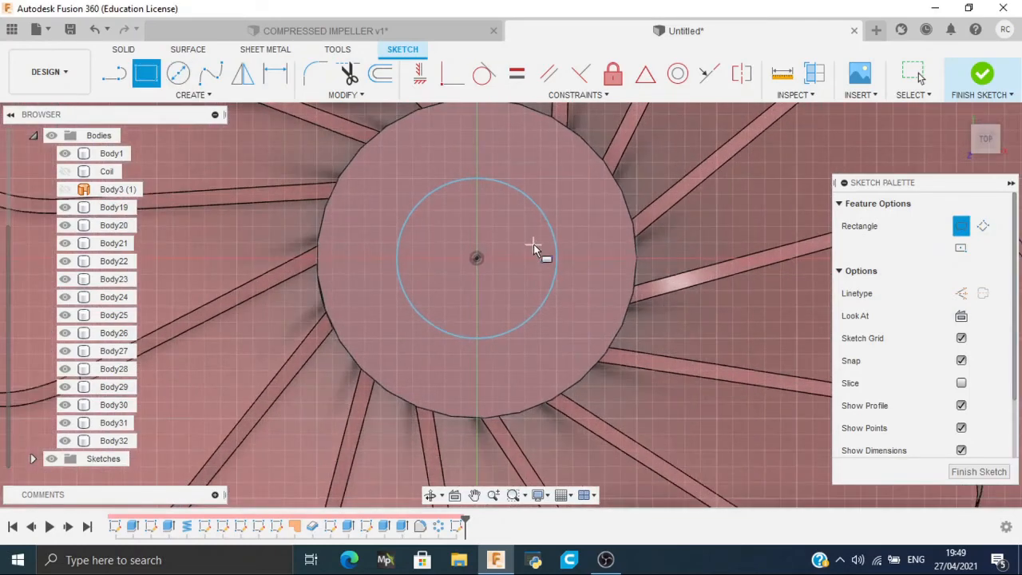
pyautogui.click(542, 244)
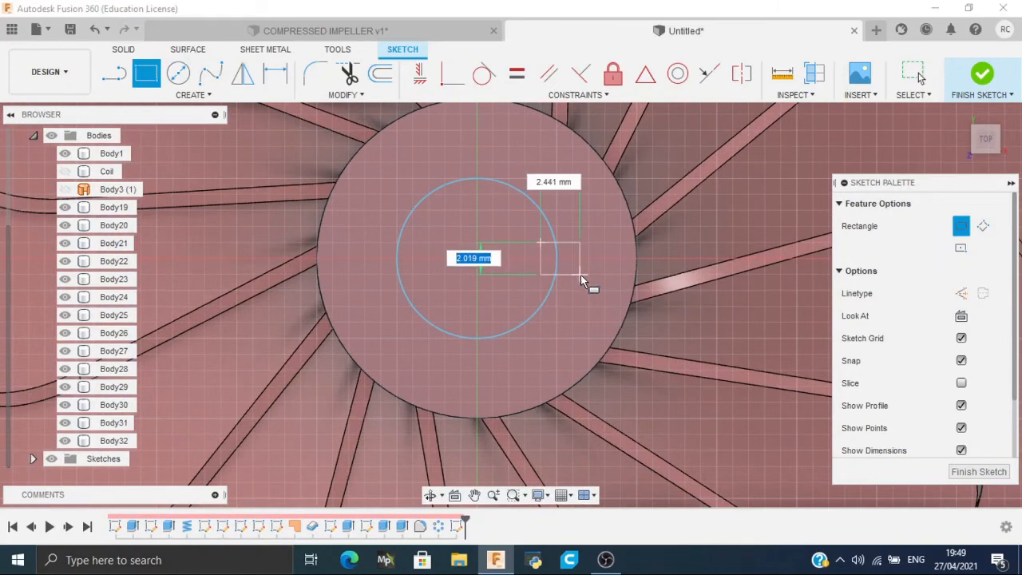
pyautogui.click(582, 277)
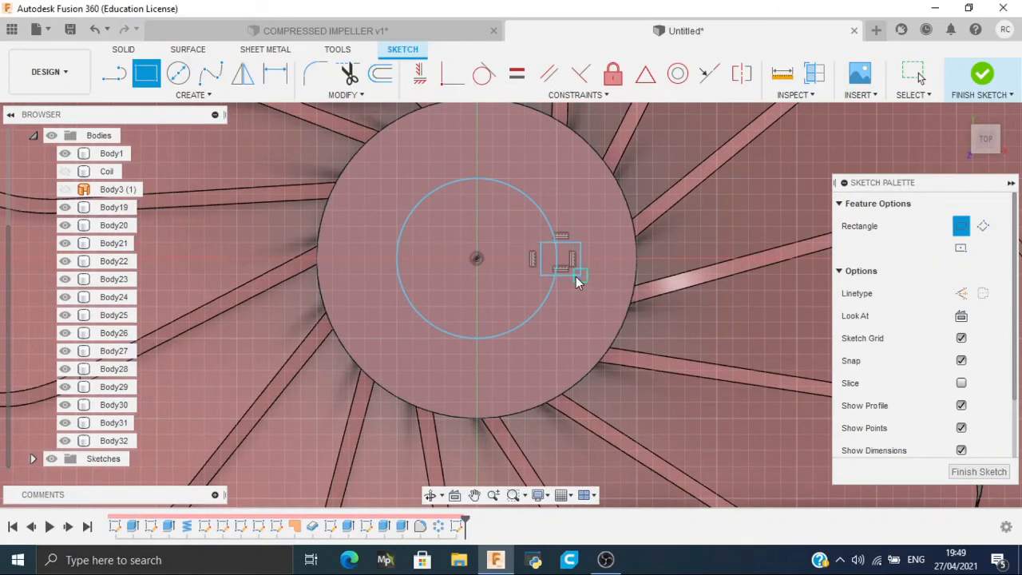
# Step: Extrude the circle and keyway profiles by -75 mm as a cut down through the hub and disc
pyautogui.press('e')
pyautogui.click(542, 272)
pyautogui.click(567, 258)
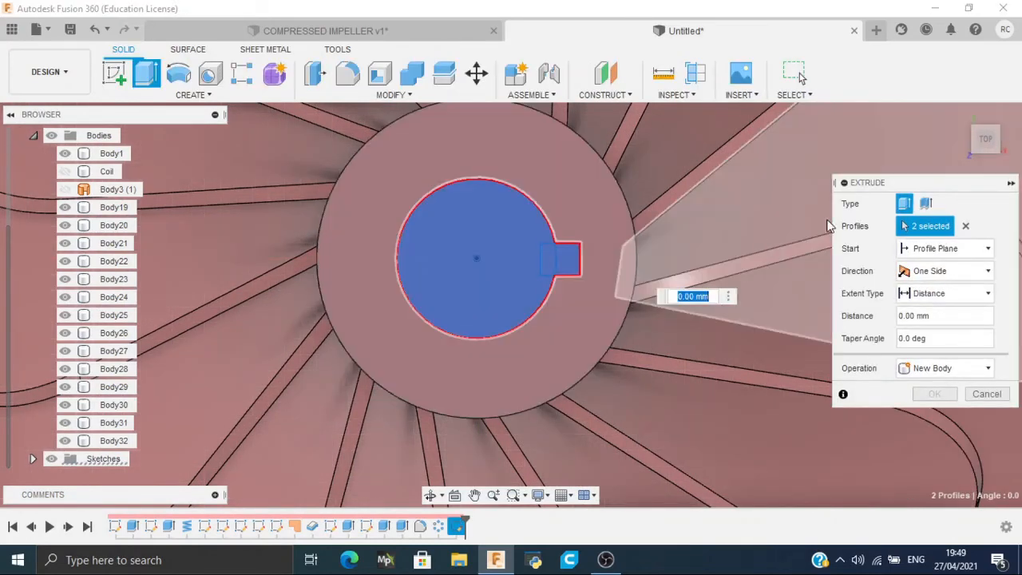
pyautogui.moveTo(984, 145); pyautogui.dragTo(976, 89)
pyautogui.scroll(-3, 646, 419)
pyautogui.moveTo(646, 419); pyautogui.dragTo(612, 262, button='middle')
pyautogui.scroll(-3, 612, 243)
pyautogui.scroll(-2, 613, 245)
pyautogui.moveTo(591, 194); pyautogui.dragTo(606, 516)
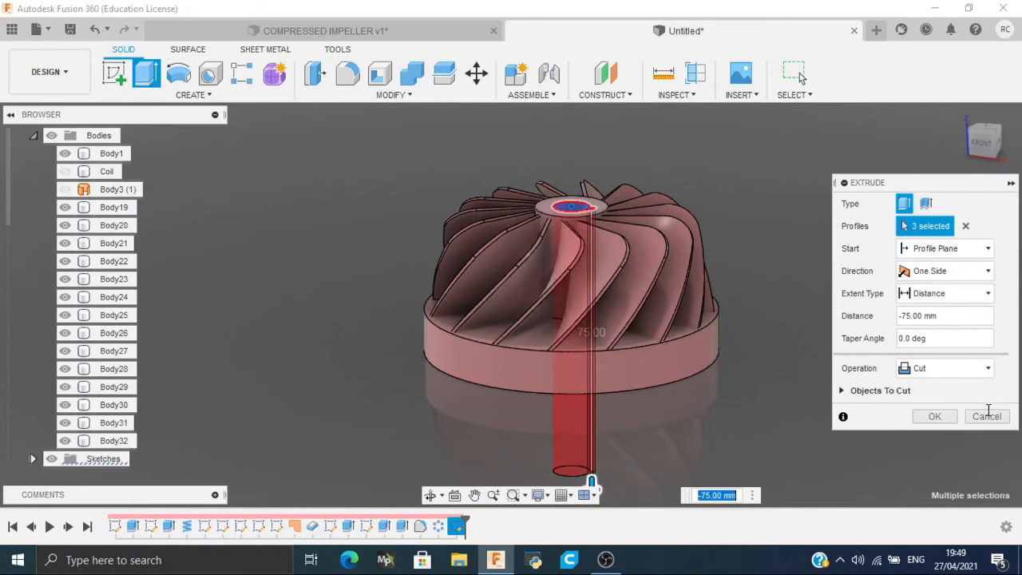
pyautogui.click(955, 418)
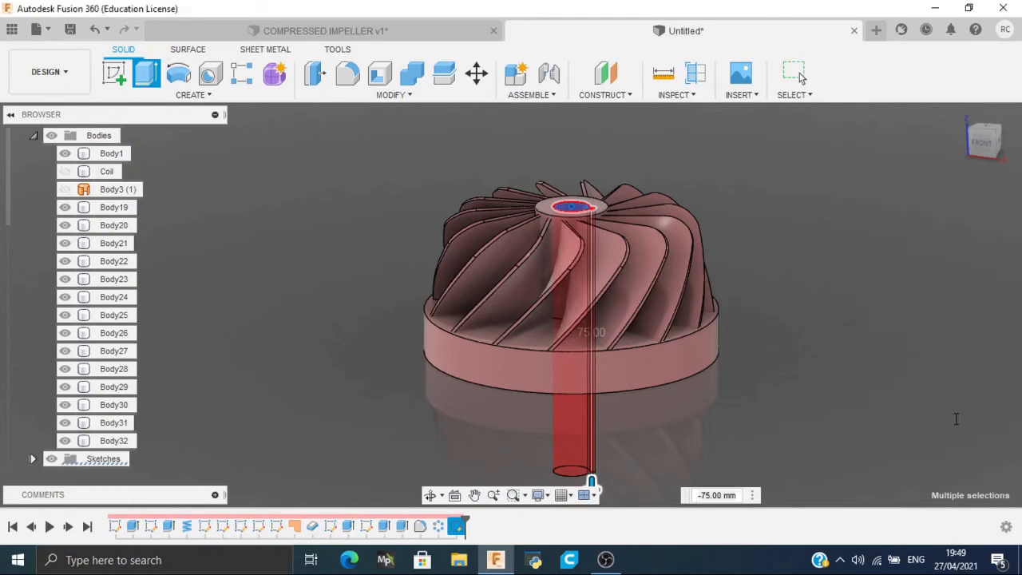
# Step: Inspect the impeller with its bore and compare it with the finished one in the COMPRESSED IMPELLER v1 design
pyautogui.click(988, 147)
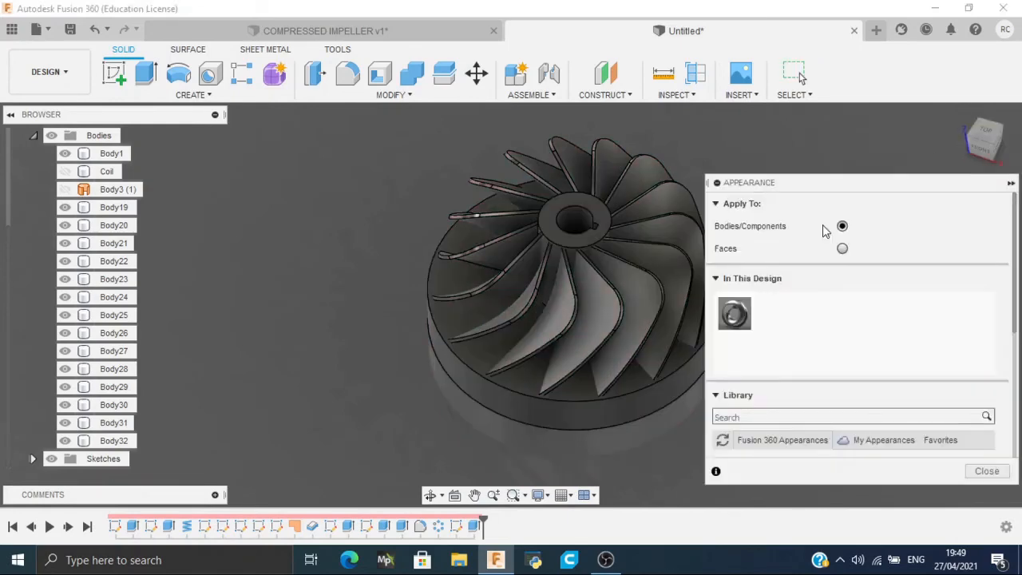
pyautogui.click(979, 149)
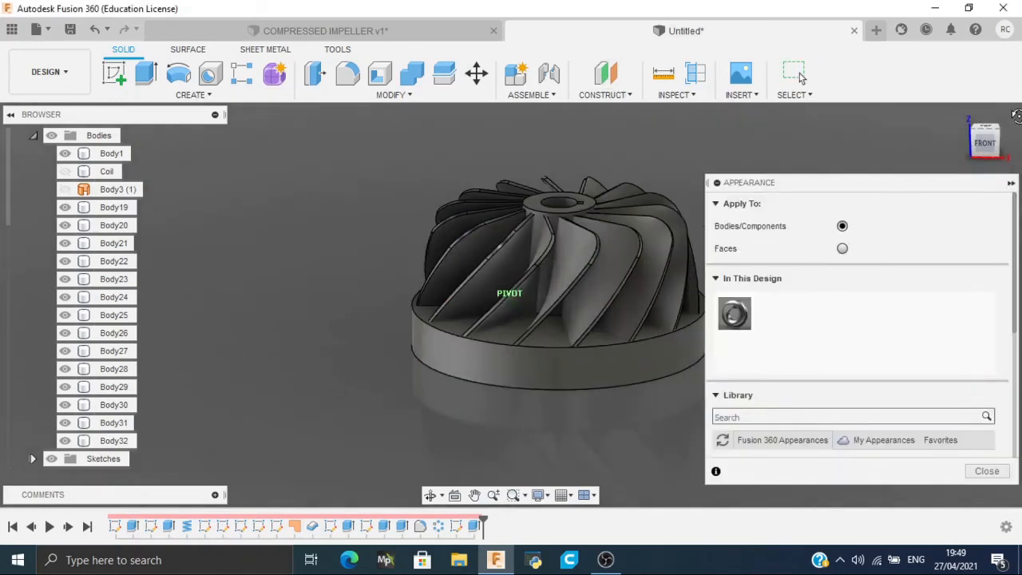
pyautogui.click(741, 414)
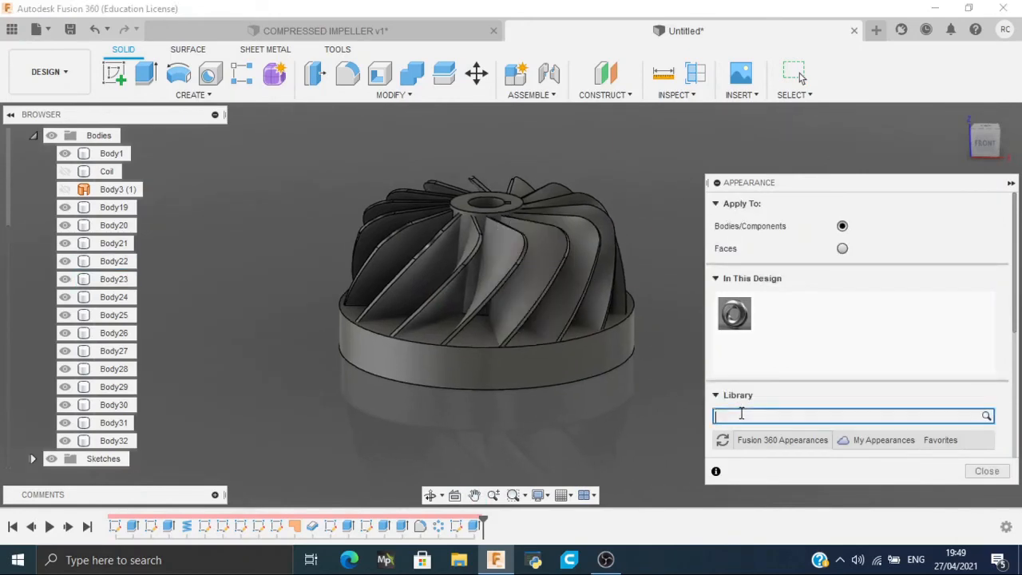
pyautogui.click(462, 26)
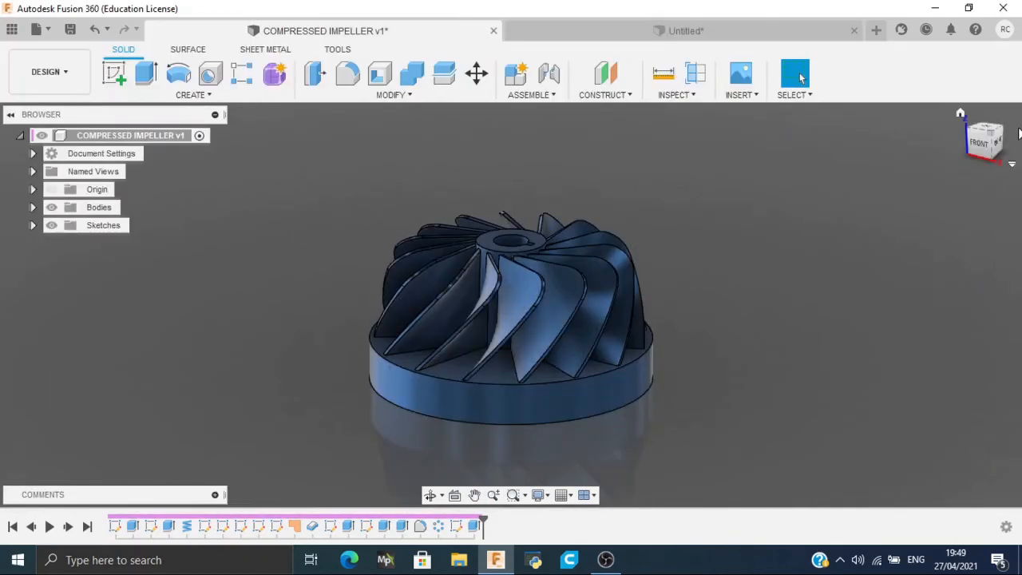
pyautogui.click(692, 32)
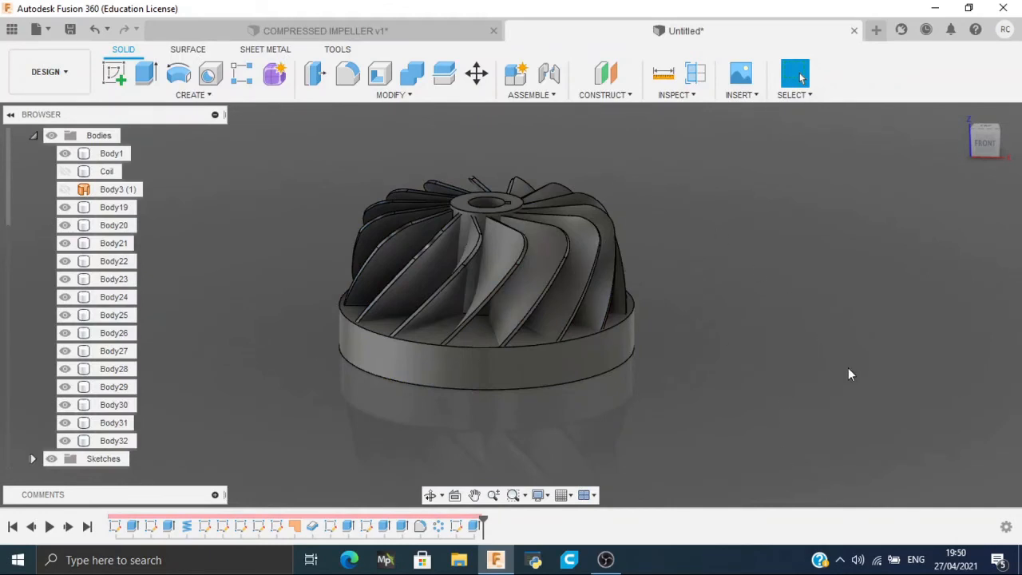
pyautogui.press('a')
pyautogui.click(820, 418)
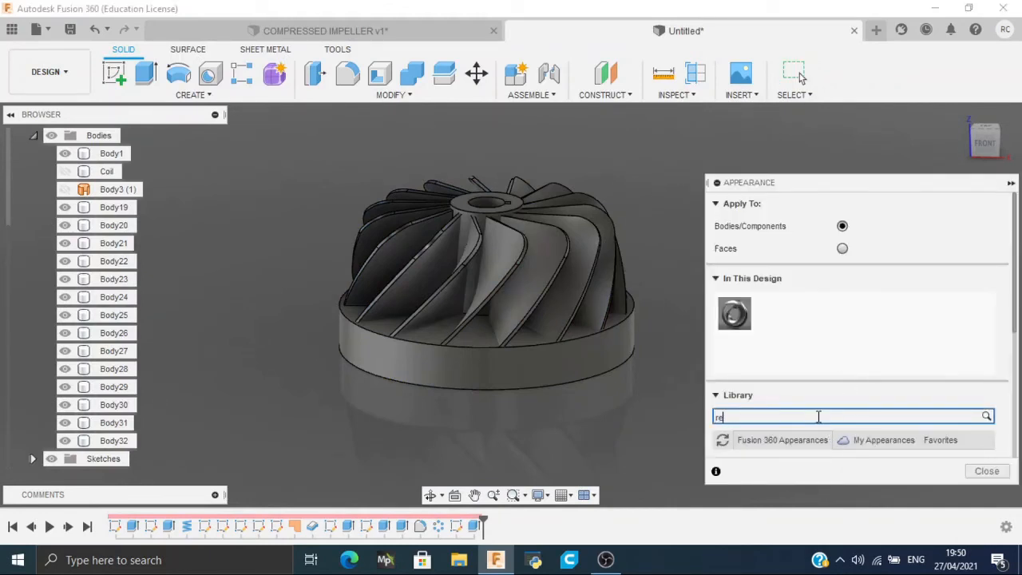
pyautogui.write('red')
pyautogui.press('Return')
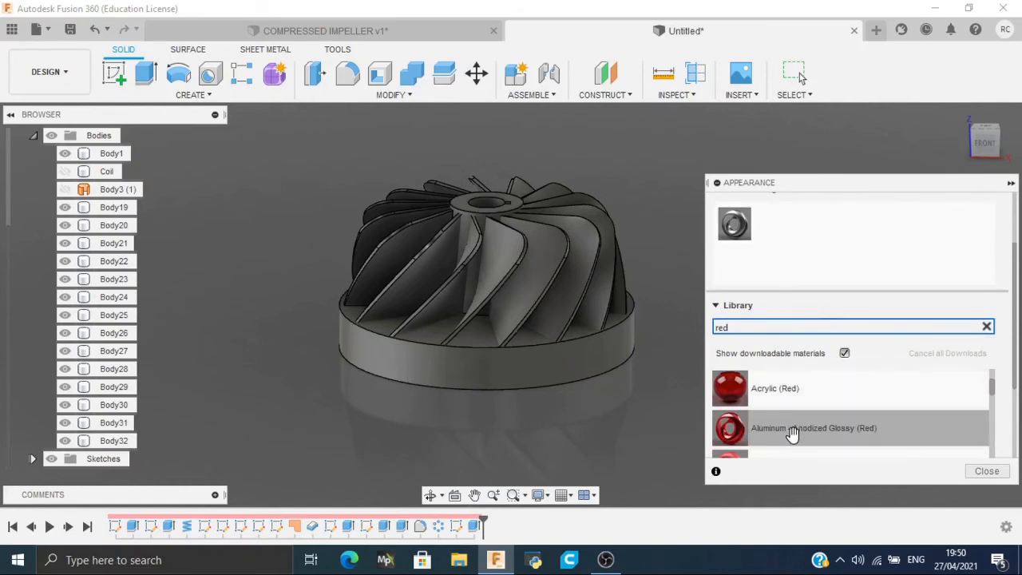
pyautogui.moveTo(794, 431); pyautogui.dragTo(815, 436)
pyautogui.click(980, 474)
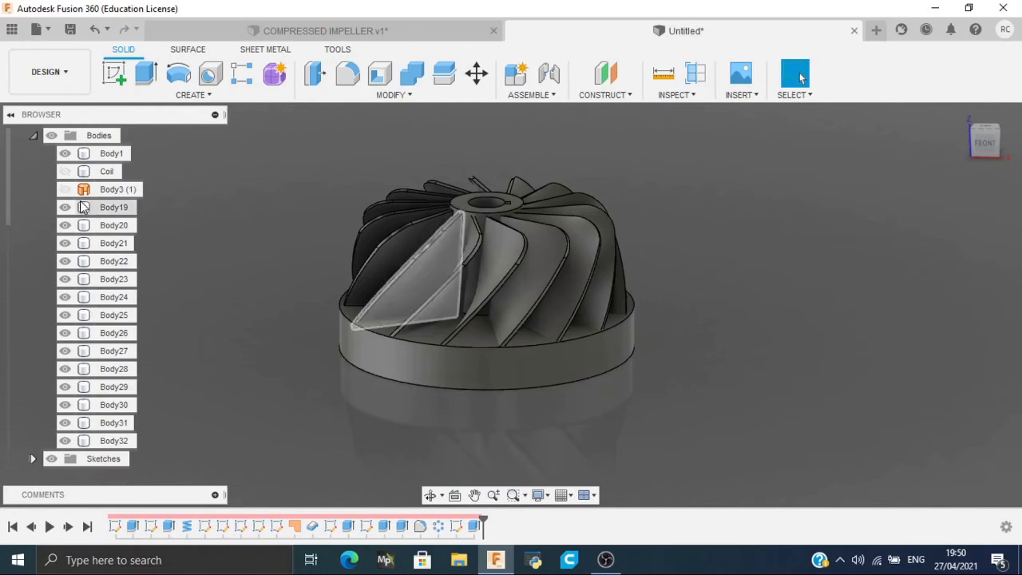
# Step: Combine Body1 as the target with the blade bodies Body19 through Body32 using the Join operation
pyautogui.click(412, 74)
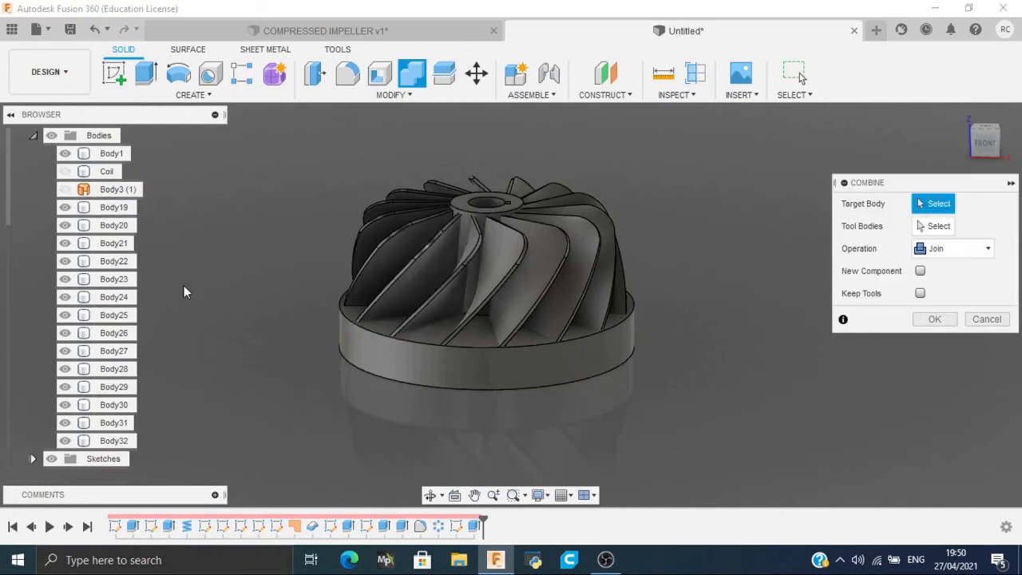
pyautogui.click(105, 153)
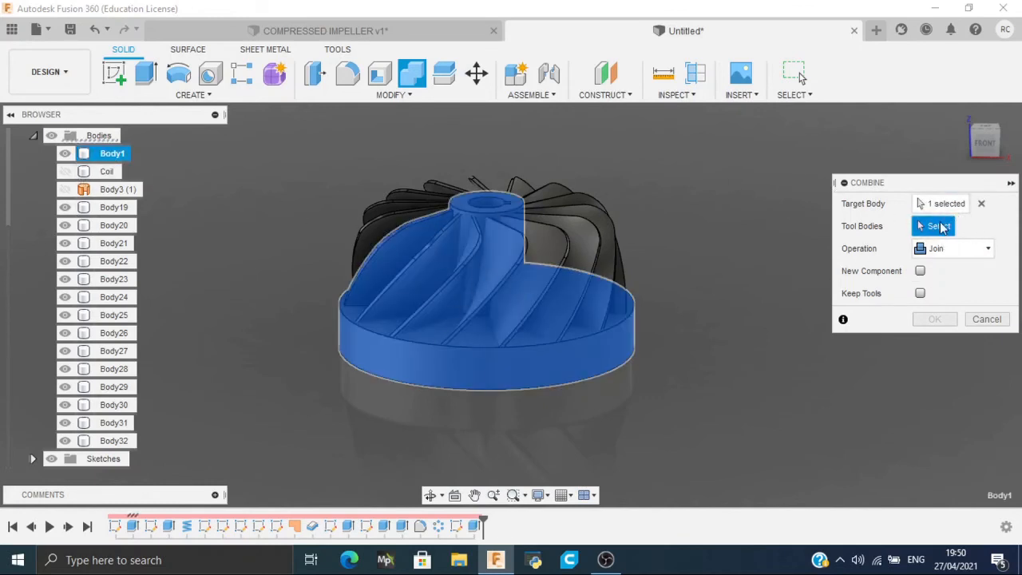
pyautogui.click(108, 208)
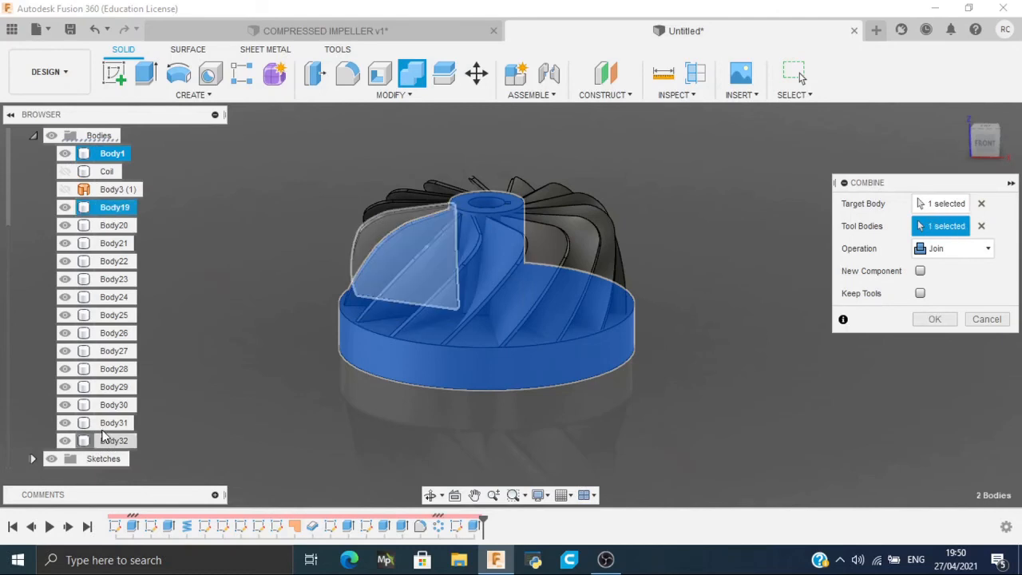
pyautogui.keyDown('shift'); pyautogui.click(104, 440); pyautogui.keyUp('shift')
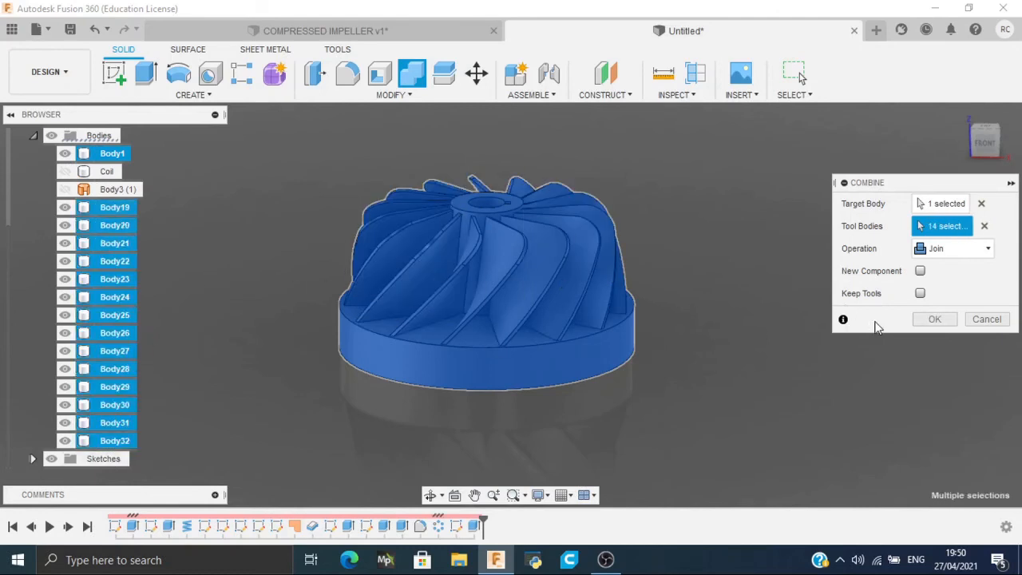
pyautogui.click(928, 321)
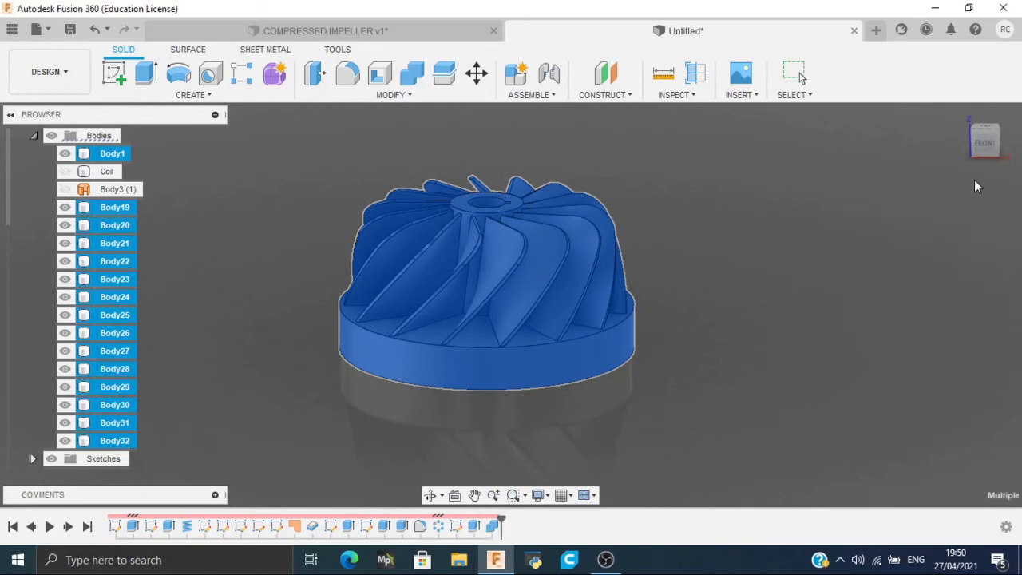
# Step: Search the appearance library for red and apply Aluminum - Anodized Glossy (Red) to the joined impeller body
pyautogui.keyDown('shift'); pyautogui.moveTo(930, 155); pyautogui.dragTo(638, 146, button='middle'); pyautogui.keyUp('shift')
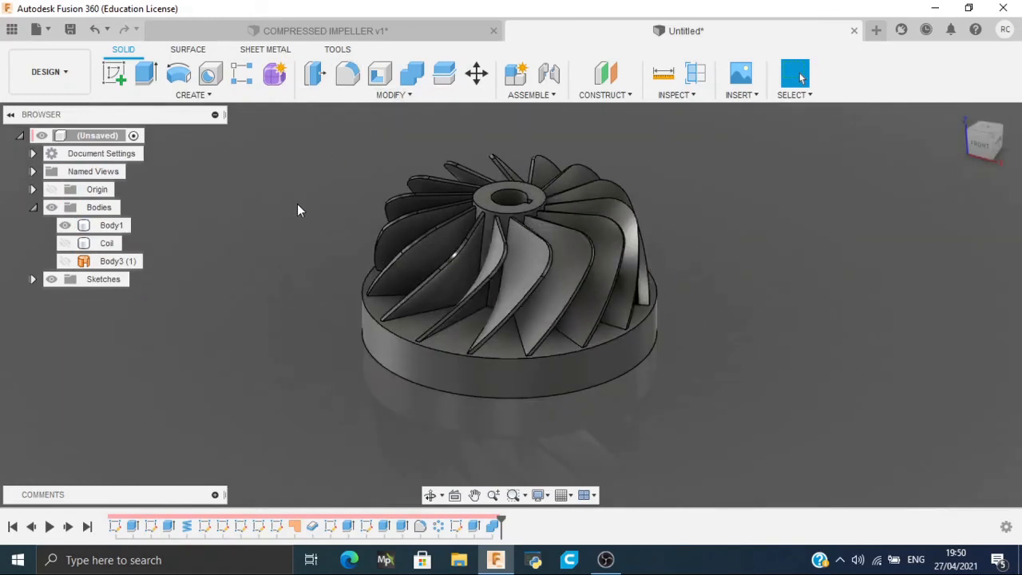
pyautogui.press('a')
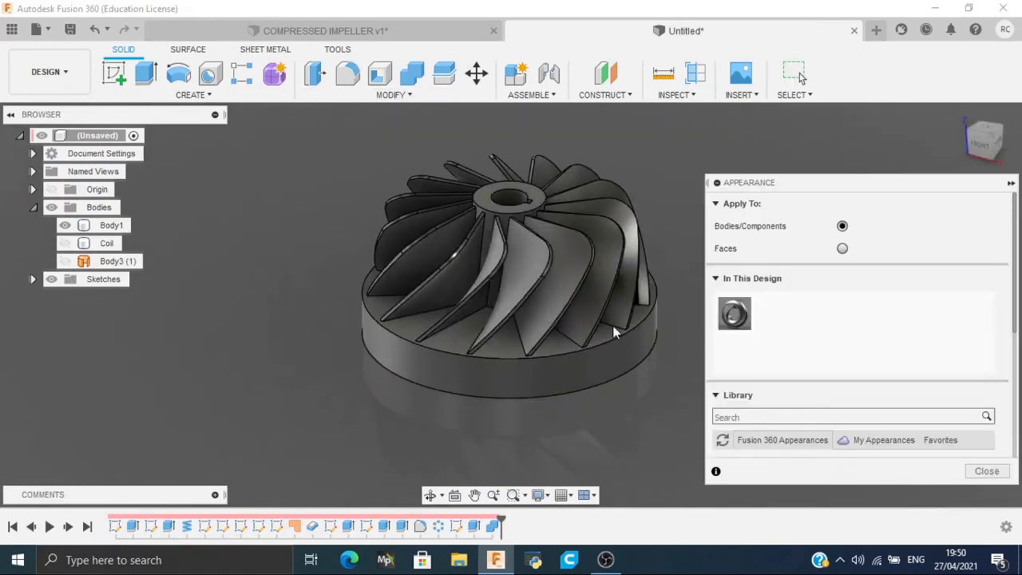
pyautogui.click(800, 417)
pyautogui.press('BackSpace')
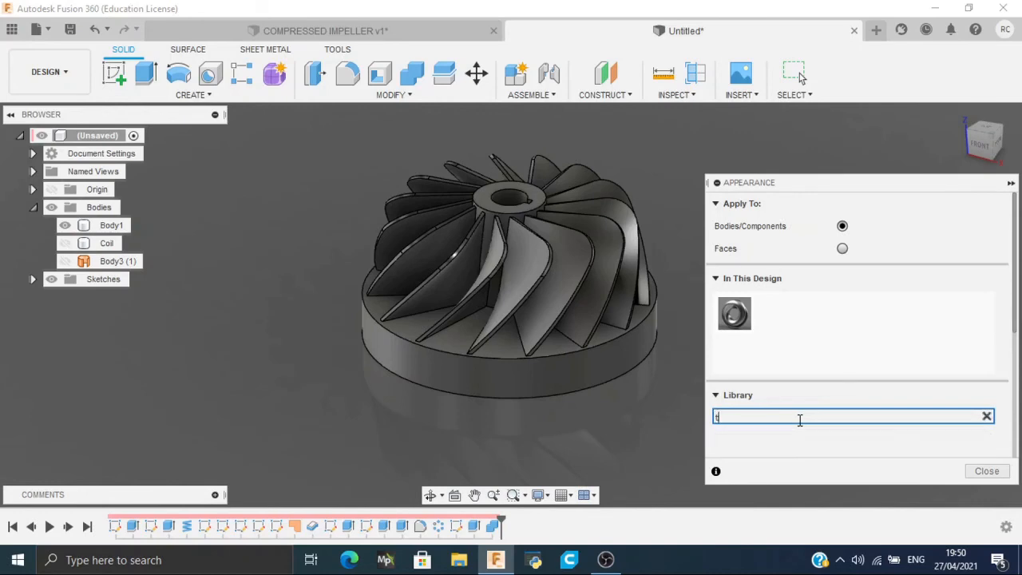
pyautogui.write('red')
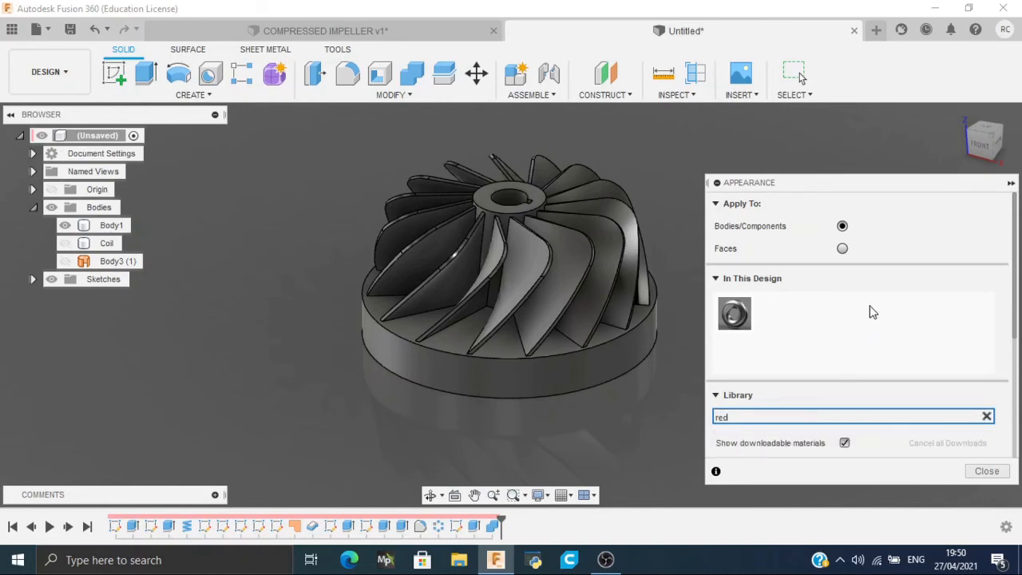
pyautogui.scroll(-2, 871, 312)
pyautogui.moveTo(740, 431); pyautogui.dragTo(547, 262)
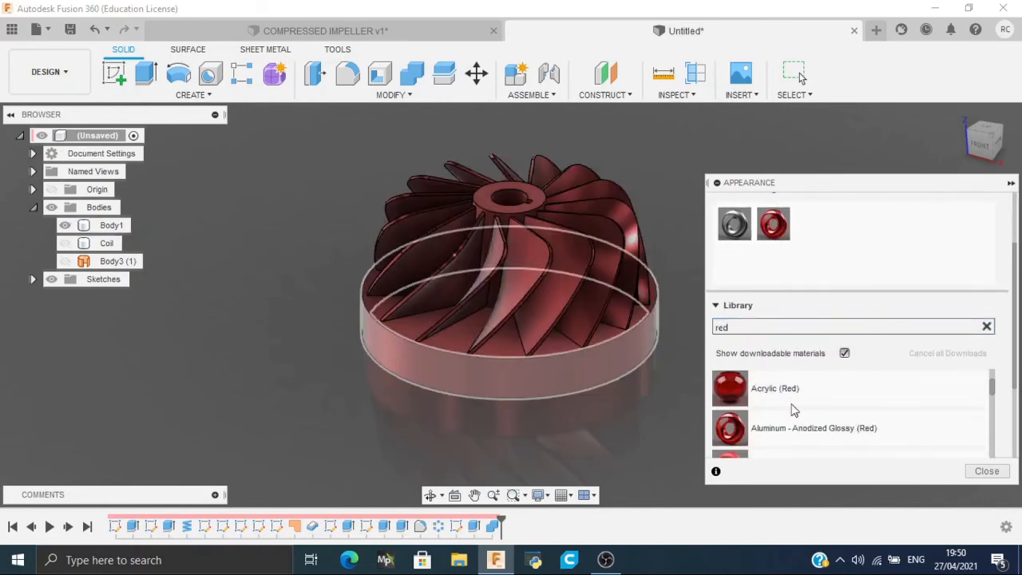
pyautogui.click(988, 471)
pyautogui.moveTo(511, 297)
pyautogui.keyDown('shift'); pyautogui.mouseDown(button='middle')
pyautogui.moveTo(543, 340)
pyautogui.moveTo(519, 336)
pyautogui.moveTo(495, 363)
pyautogui.moveTo(487, 168)
pyautogui.moveTo(511, 327)
pyautogui.moveTo(531, 359)
pyautogui.moveTo(628, 226)
pyautogui.moveTo(885, 310)
pyautogui.moveTo(835, 249)
pyautogui.mouseUp(button='middle'); pyautogui.keyUp('shift')
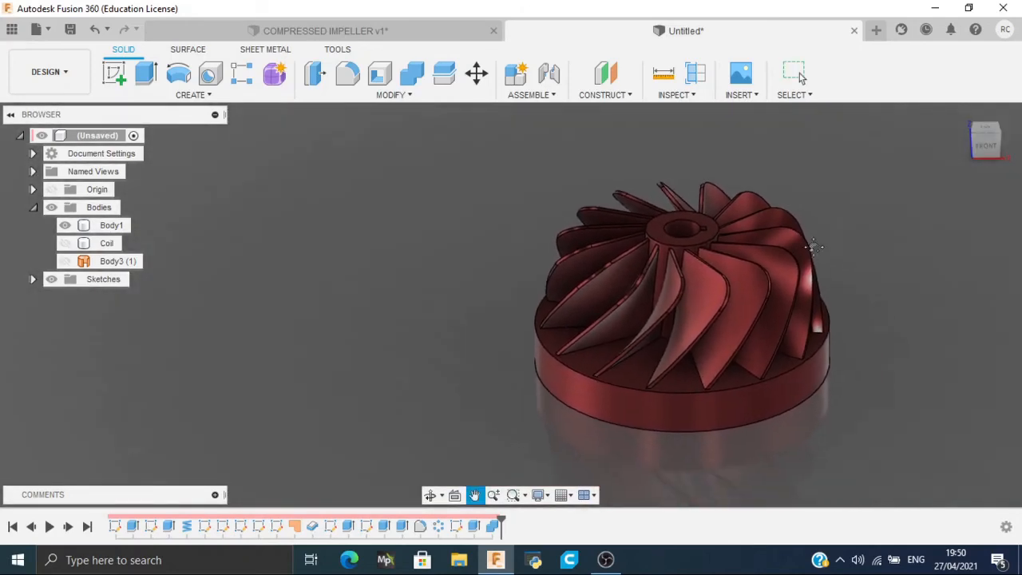
pyautogui.scroll(4, 852, 246)
pyautogui.scroll(-4, 907, 174)
pyautogui.moveTo(901, 194); pyautogui.dragTo(850, 236, button='middle')
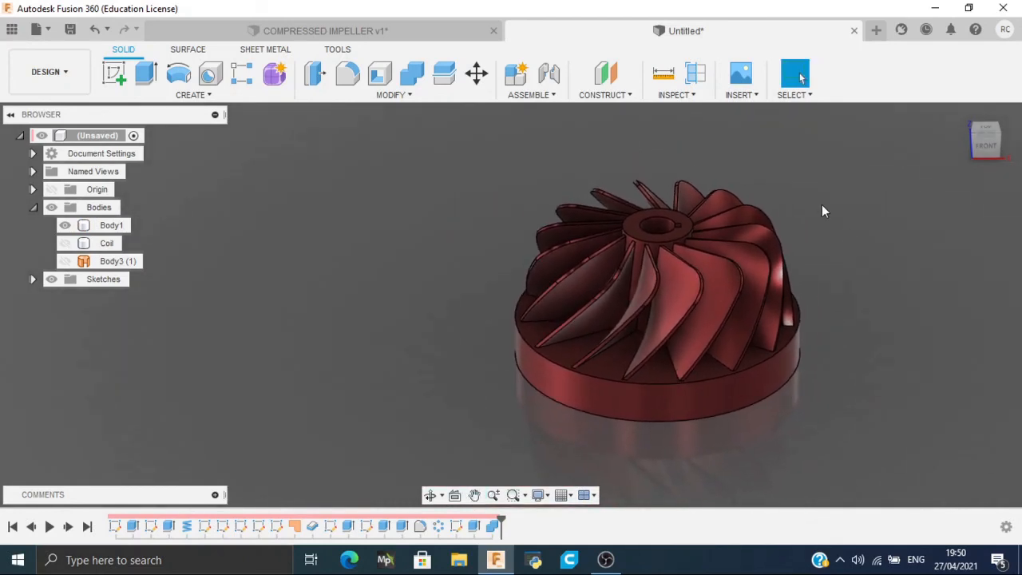